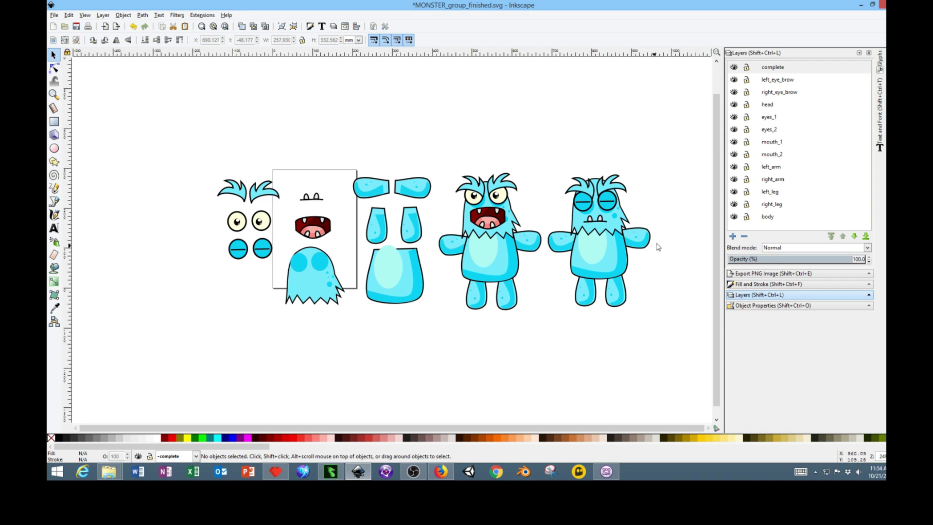
- Make left_eye_brow the current layer and check the eyebrow, eye and mouth groups
click(784, 79)
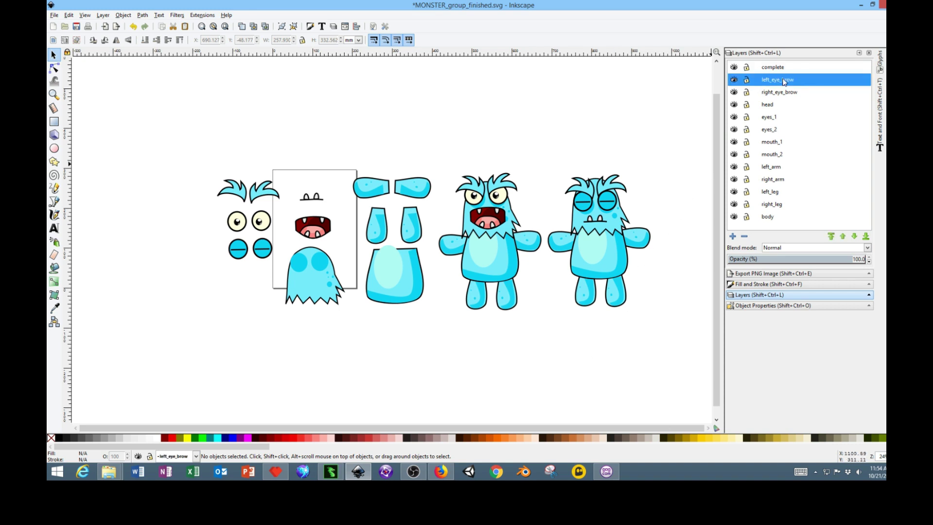
click(258, 192)
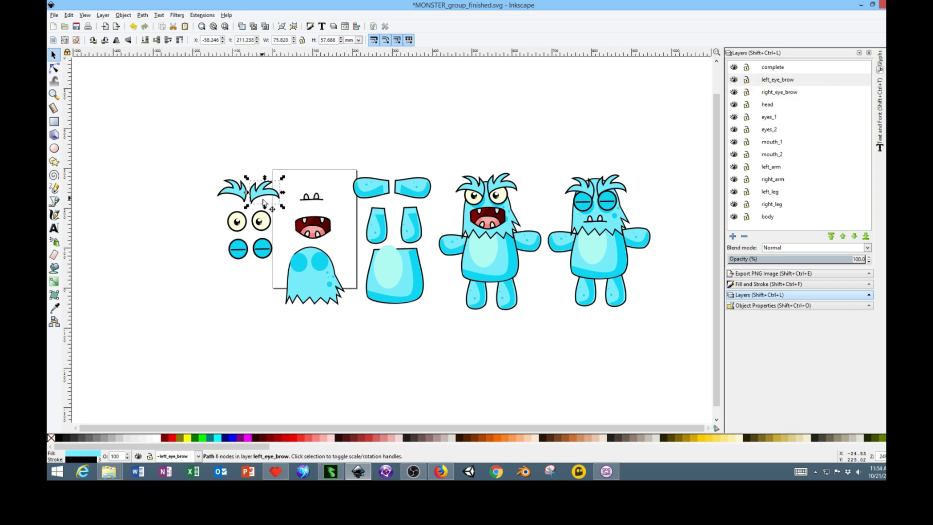
click(258, 224)
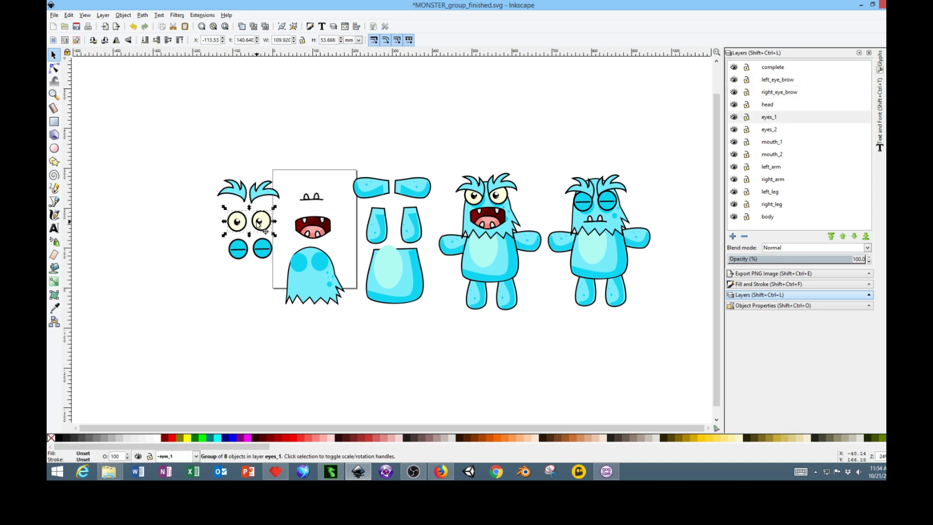
click(264, 250)
click(261, 223)
click(326, 229)
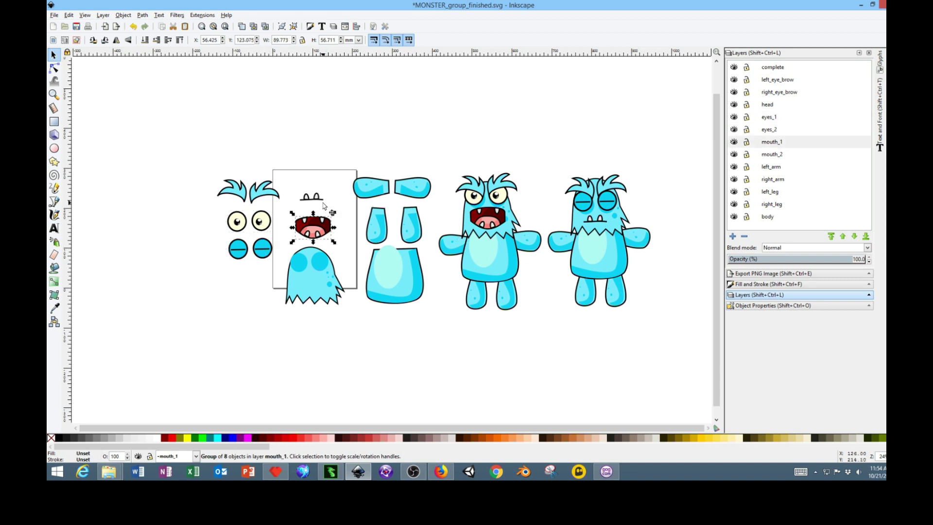
click(322, 199)
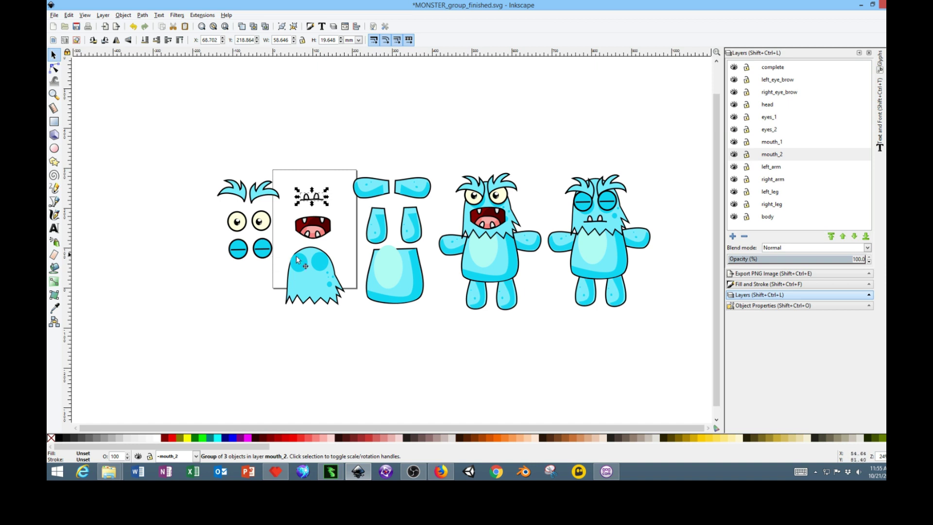
- Check the head, arm, leg and body pieces one by one, then clear the selection
click(322, 292)
click(380, 188)
click(428, 187)
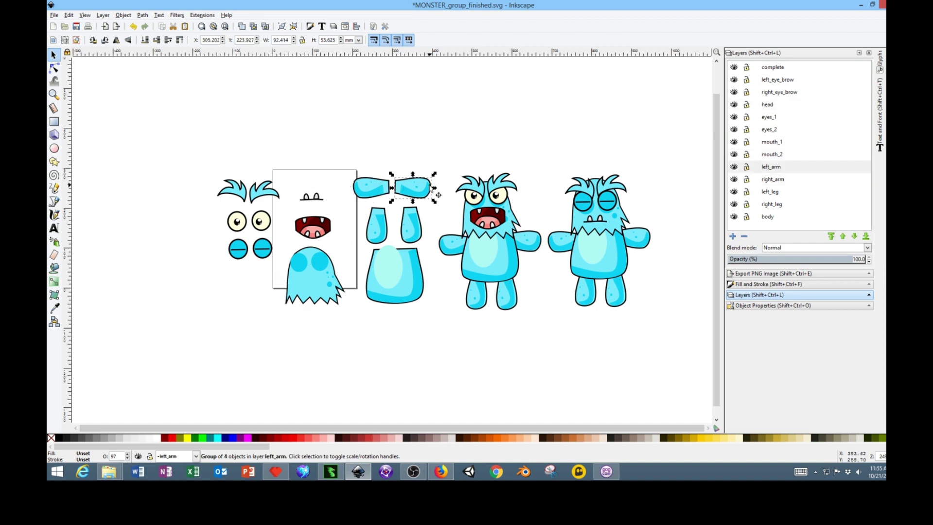
click(418, 225)
click(374, 230)
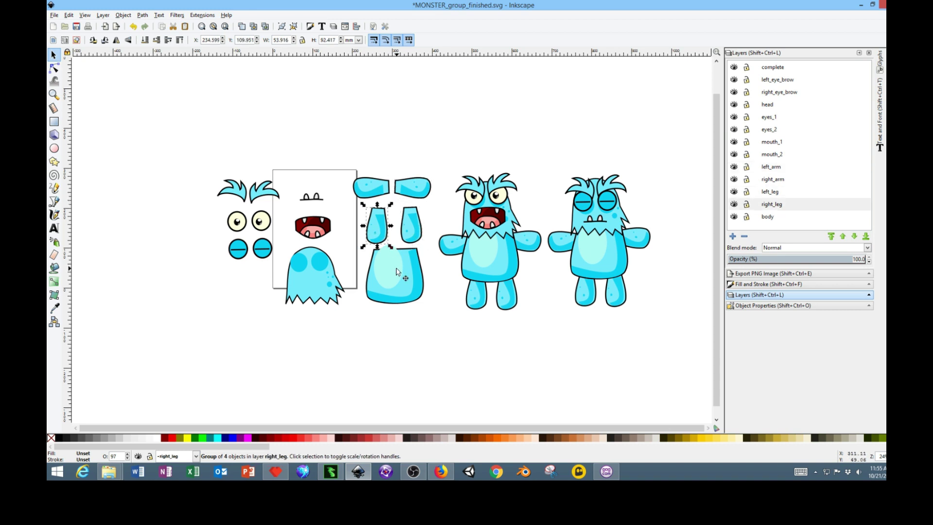
click(396, 267)
click(444, 378)
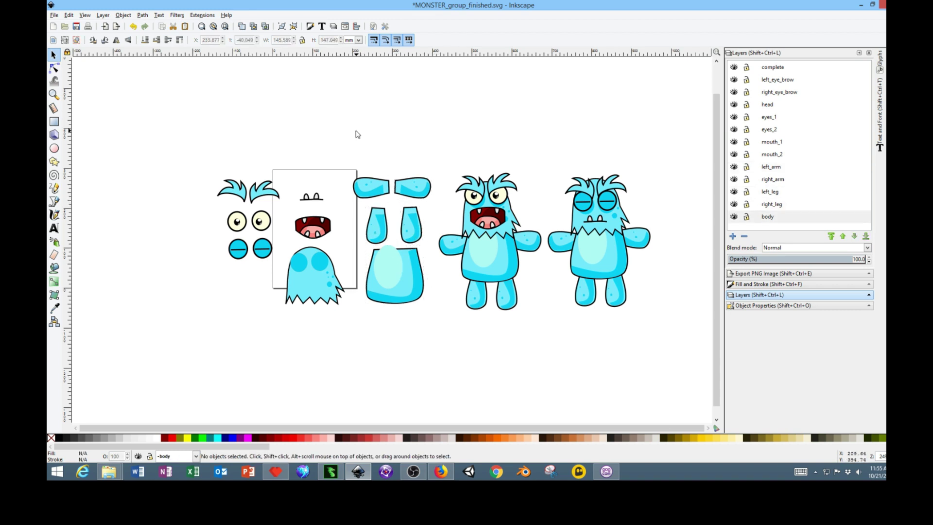
- Ungroup the right_arm group from its context menu
drag(337, 133, 451, 215)
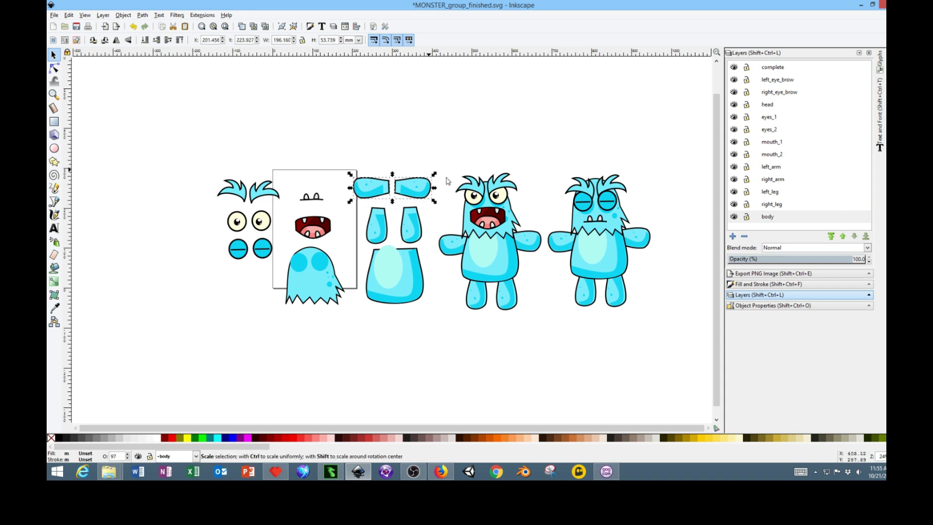
click(403, 140)
click(370, 190)
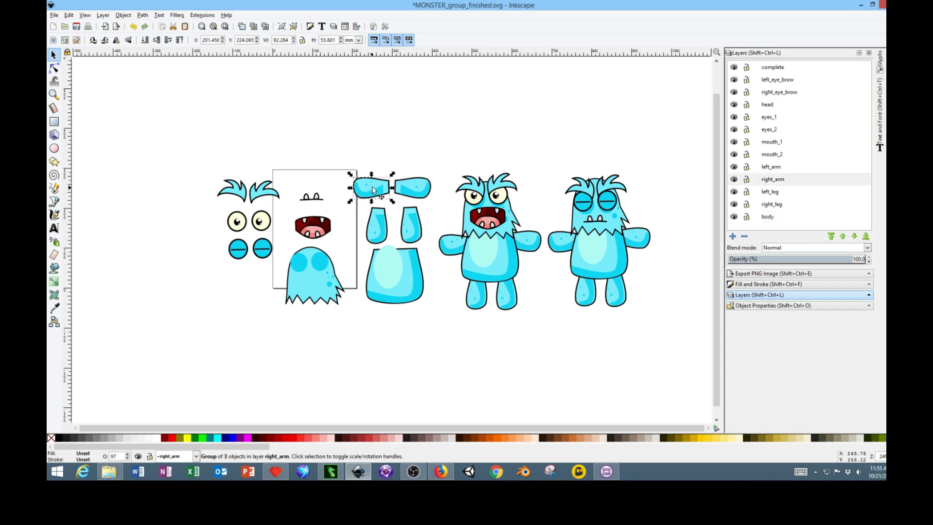
right_click(371, 187)
click(417, 377)
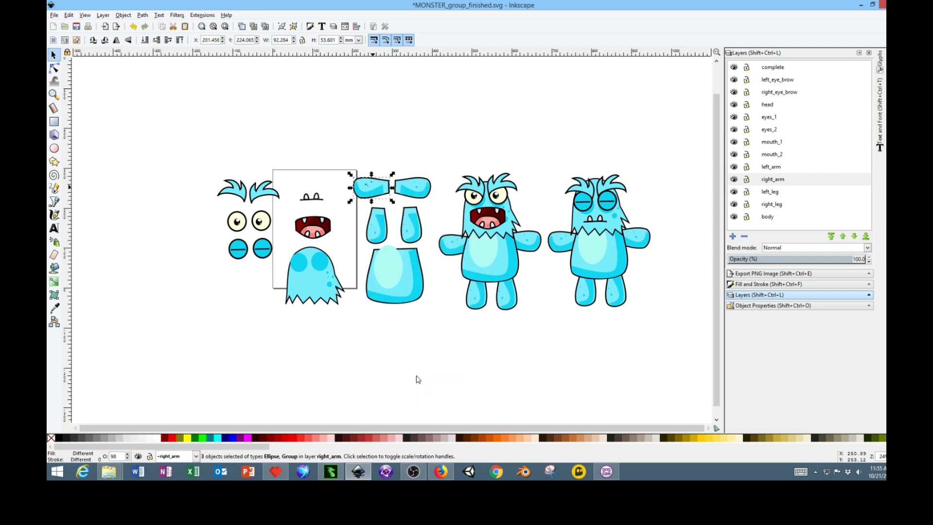
- Inspect the arm shape and small ellipse inside the ungrouped right arm
click(368, 195)
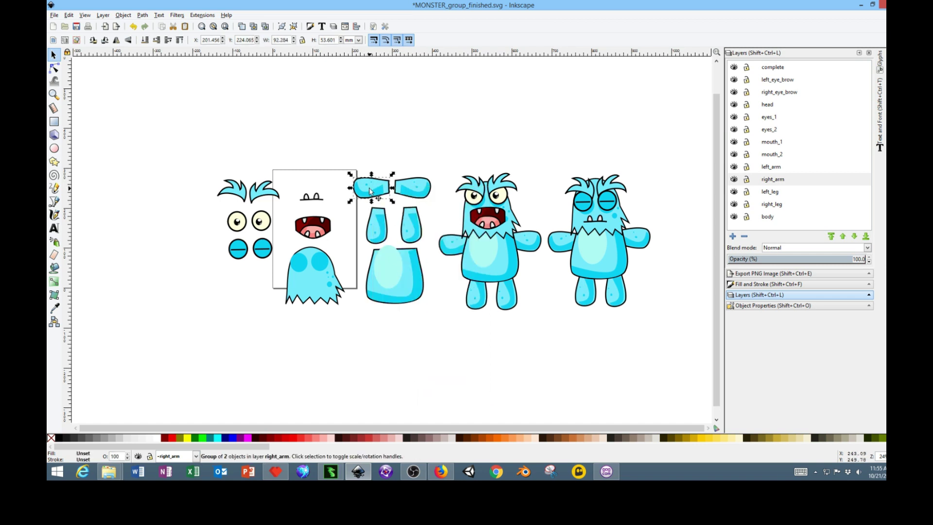
ctrl+click(367, 185)
click(380, 194)
click(381, 192)
click(377, 150)
scroll(393, 158, up, 2)
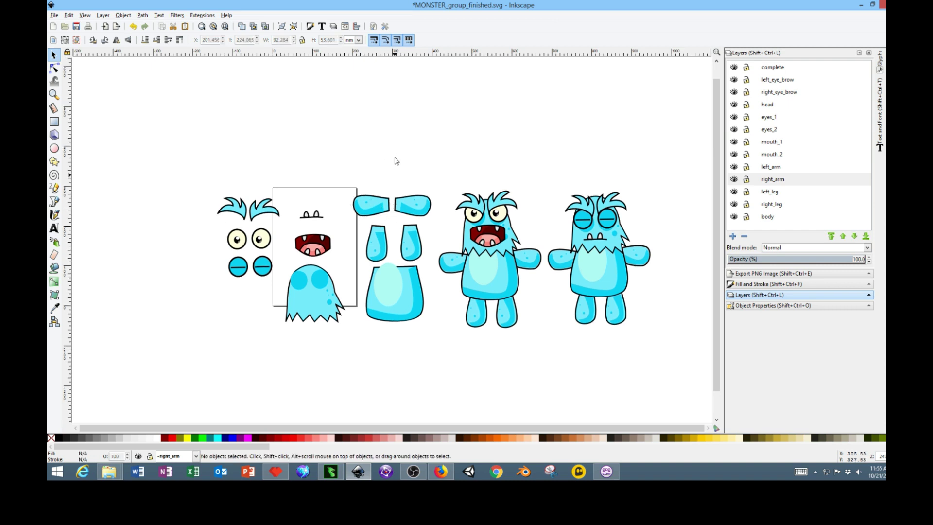
ctrl+scroll(369, 235, up, 4)
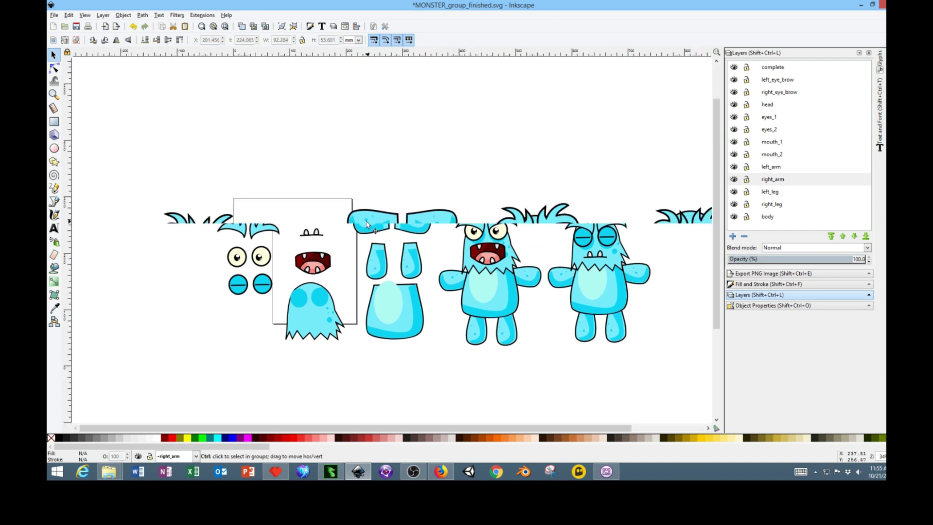
- Test-move the arm's highlight dot off the arm, then undo the move
click(399, 255)
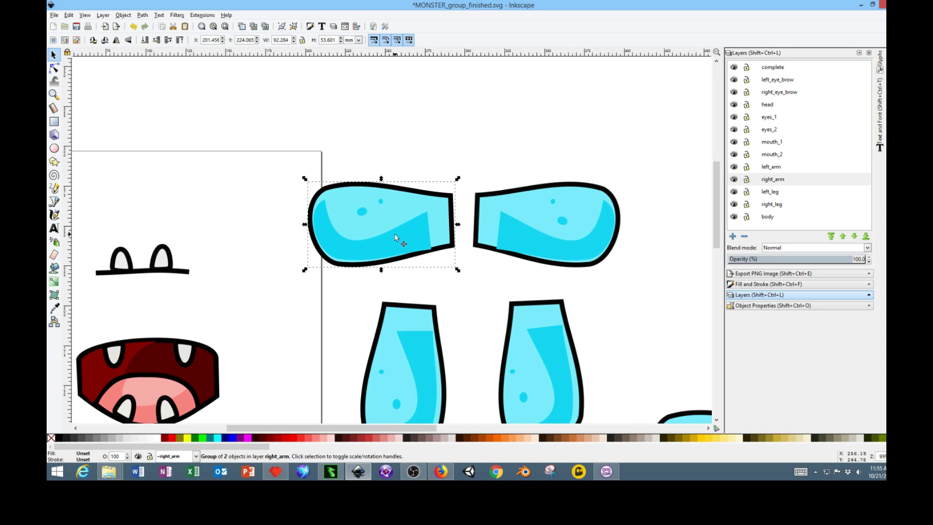
ctrl+click(362, 212)
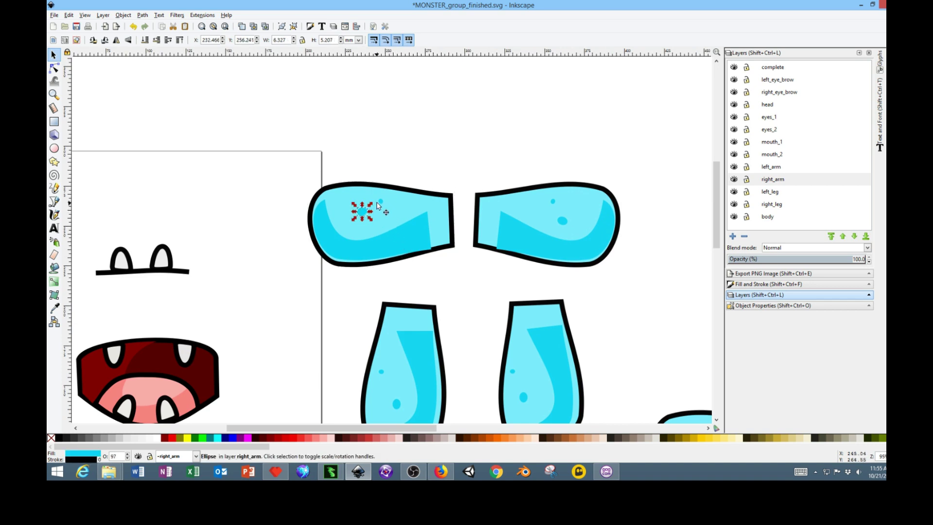
ctrl+click(381, 201)
drag(380, 205, 412, 169)
key(ctrl)
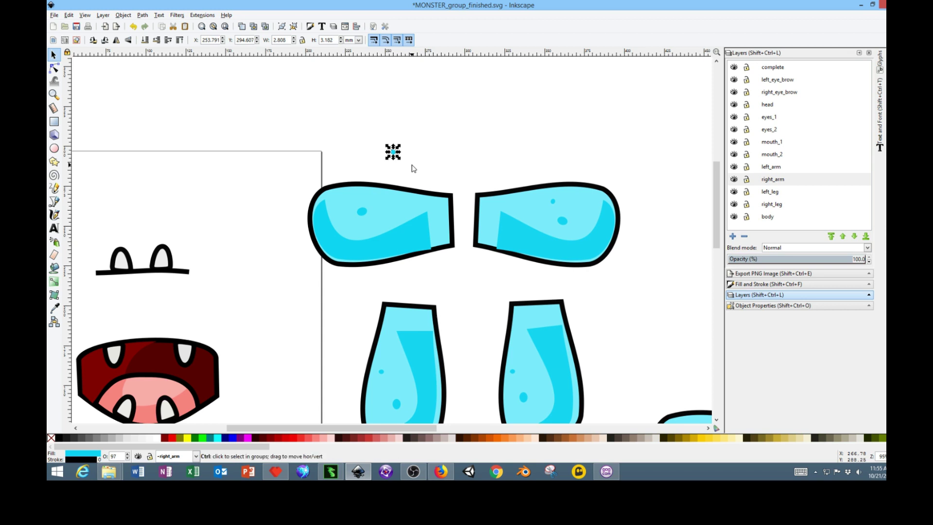
key(ctrl+z)
key(Escape)
- Rubber-band the three right_arm parts and group them back into one object
drag(288, 149, 464, 283)
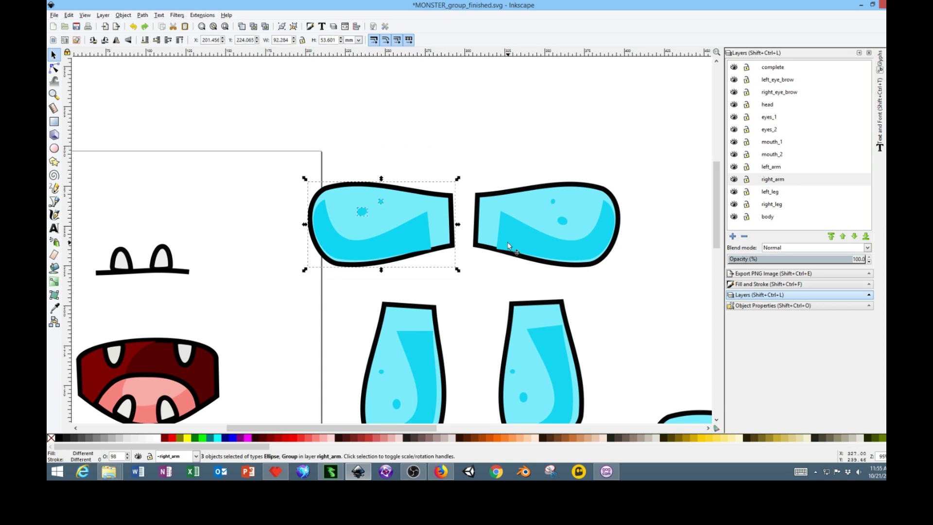
right_click(348, 214)
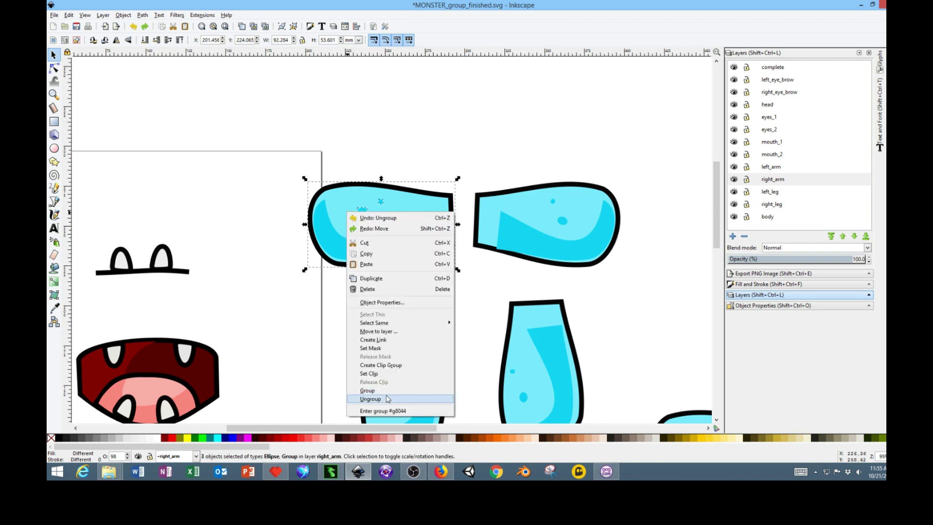
click(341, 196)
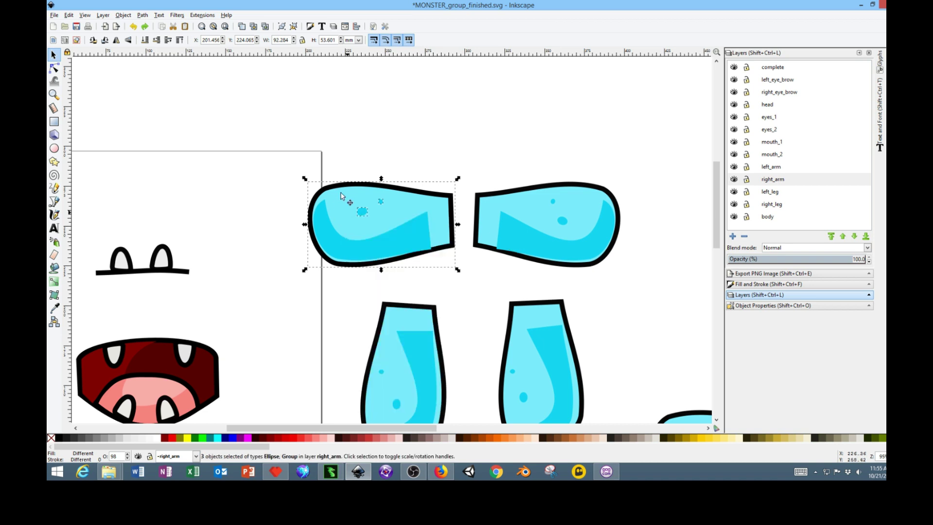
right_click(339, 218)
click(366, 397)
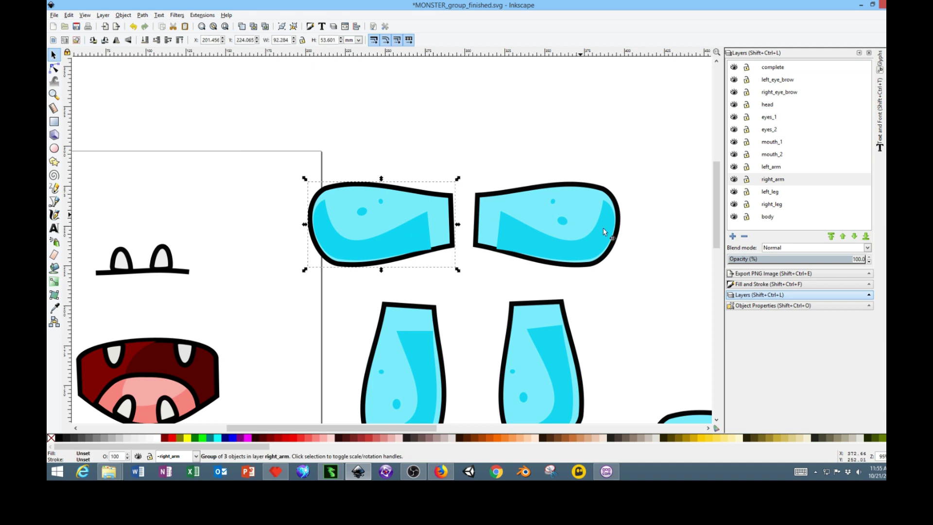
click(54, 16)
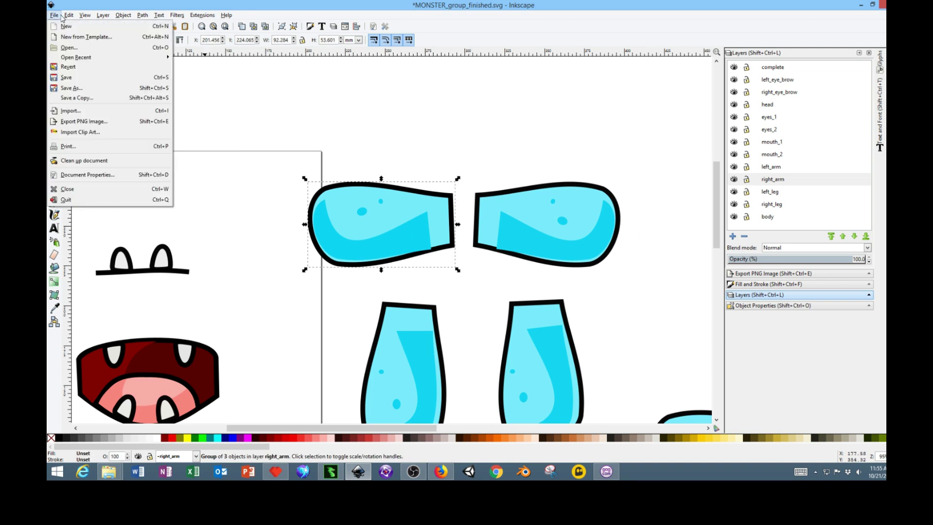
- In the PNG export settings, select all monster pieces and try batch export, then turn it off
click(85, 122)
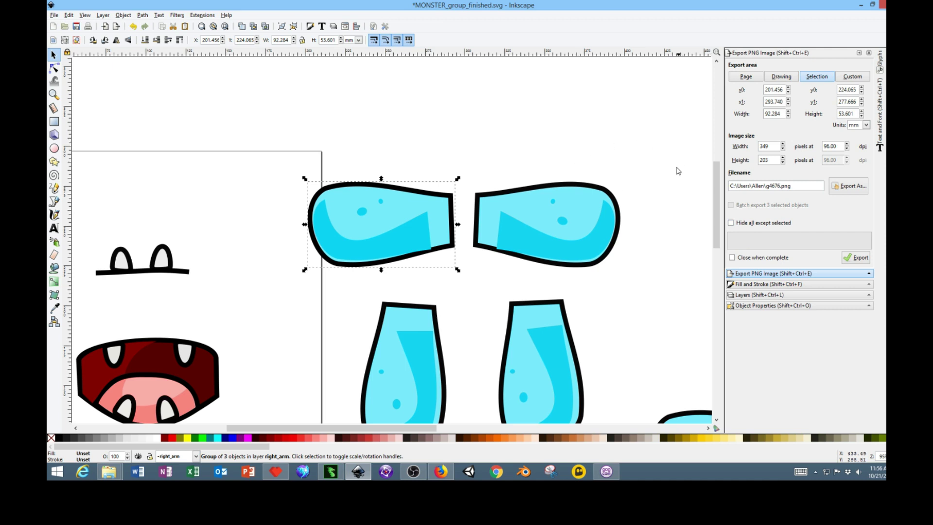
scroll(462, 146, down, 5)
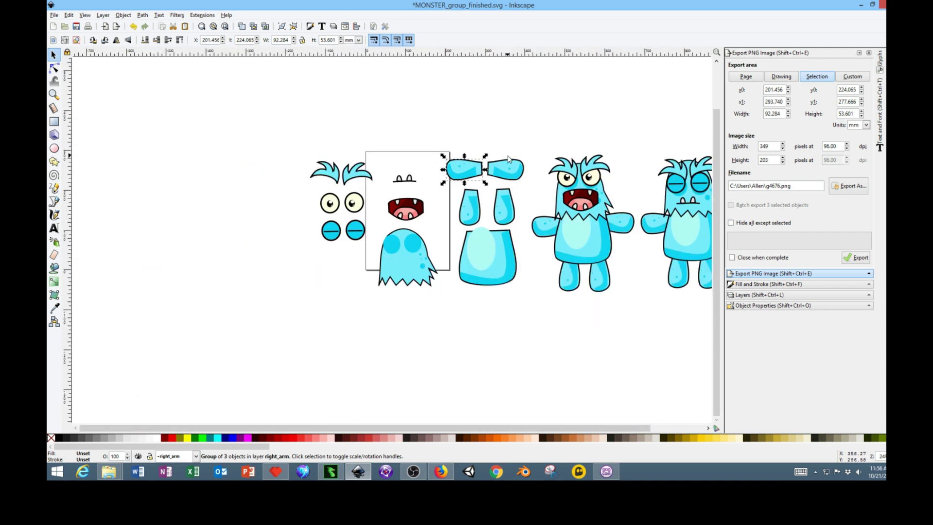
drag(273, 136, 575, 327)
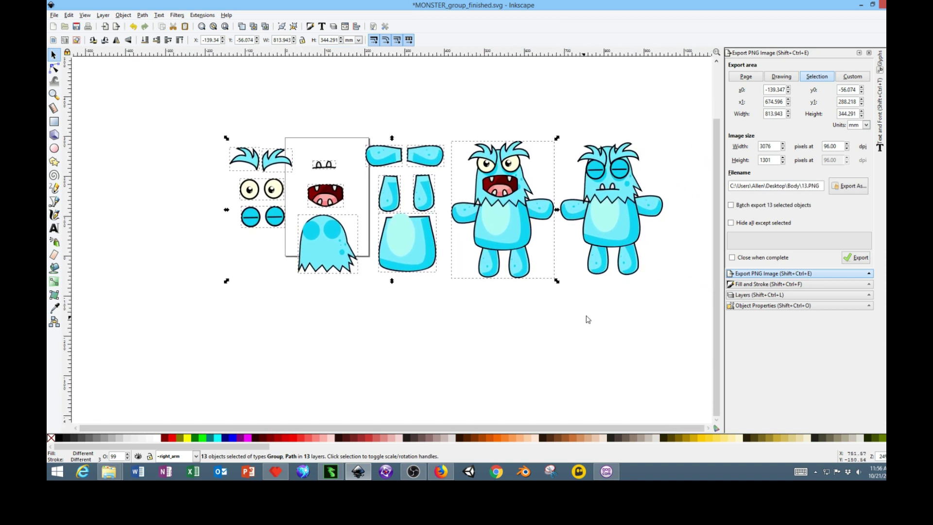
click(618, 313)
mouse_move(667, 293)
mouse_down()
mouse_move(358, 125)
mouse_move(203, 102)
mouse_up()
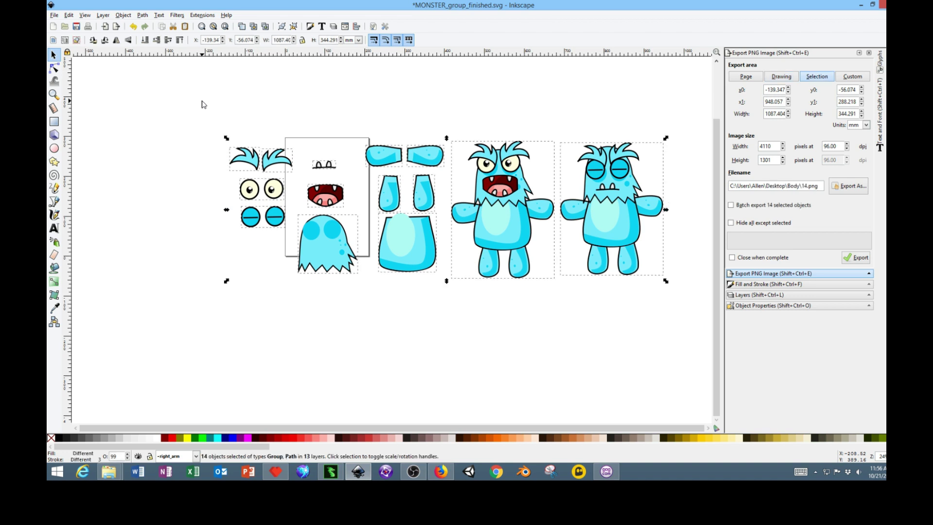
click(735, 206)
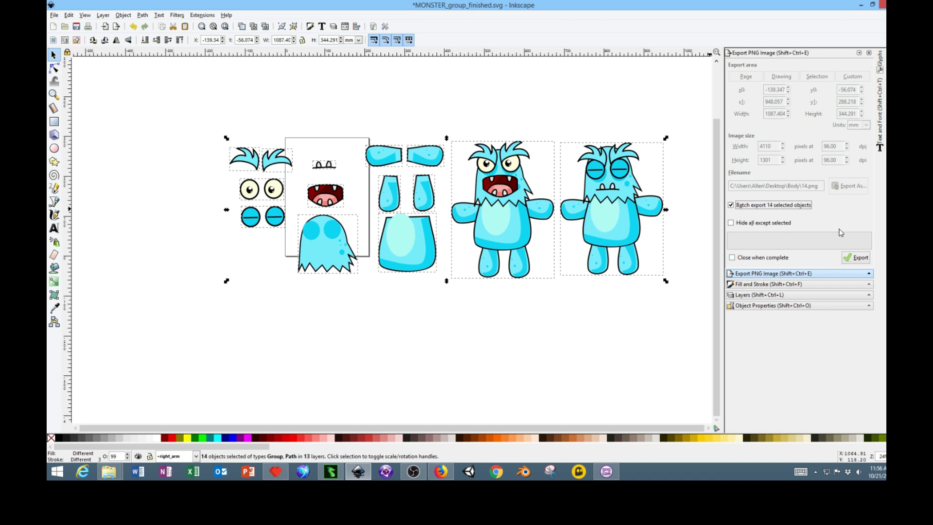
click(731, 206)
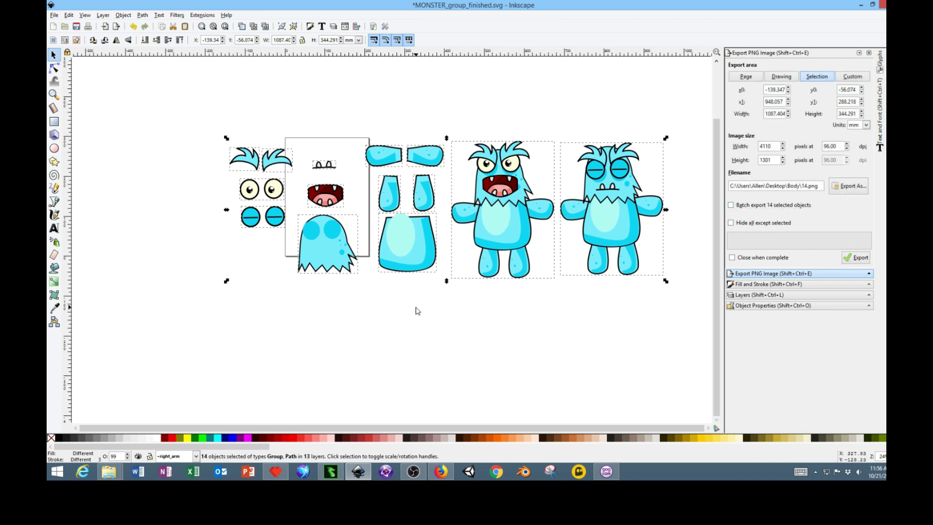
- Select the closed-eyes monster, middle monster, then the body, leg and arm pieces for export
click(606, 216)
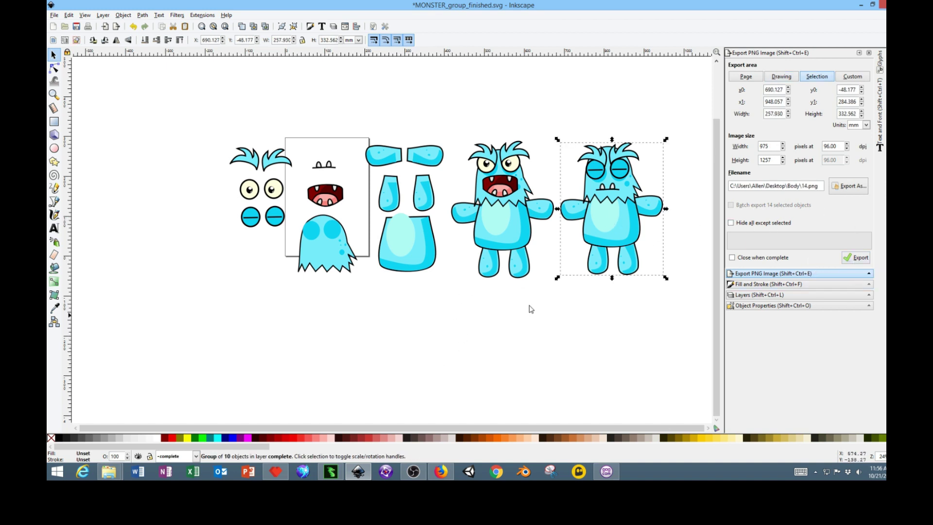
click(509, 240)
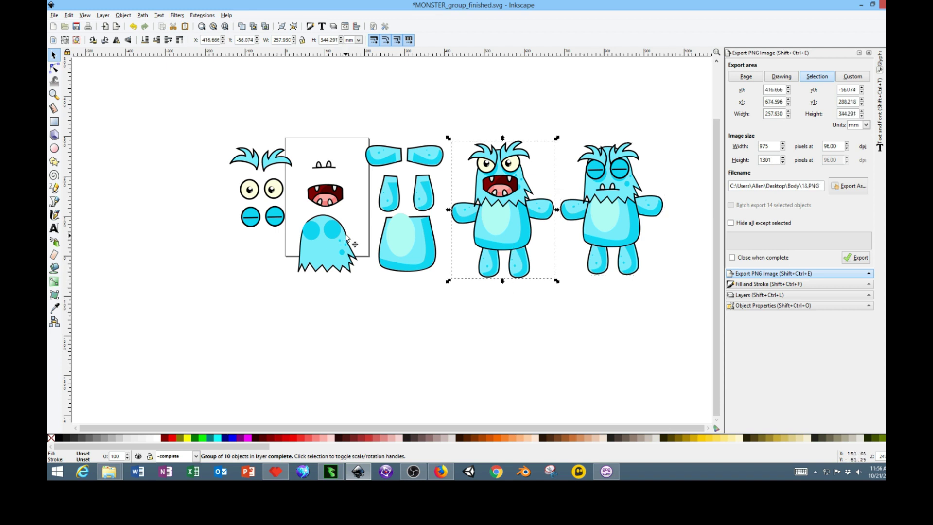
click(397, 236)
click(394, 198)
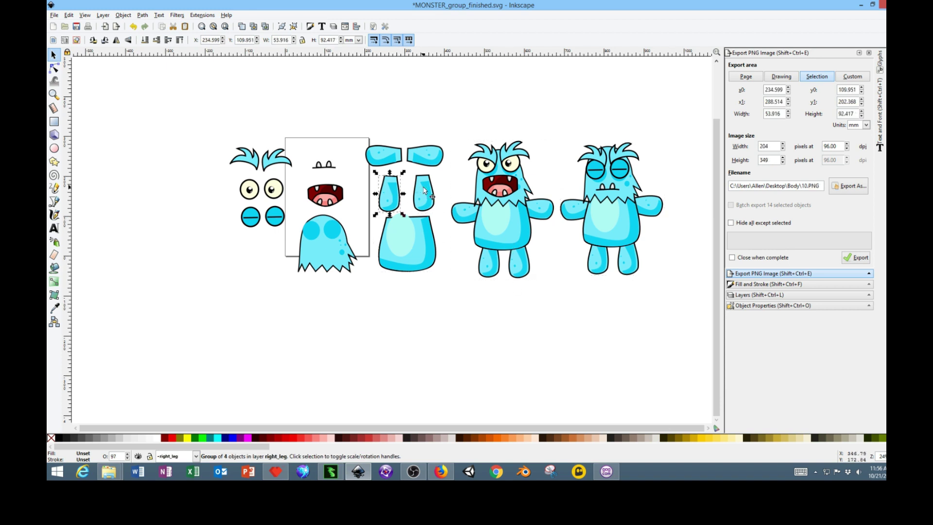
click(428, 196)
click(424, 156)
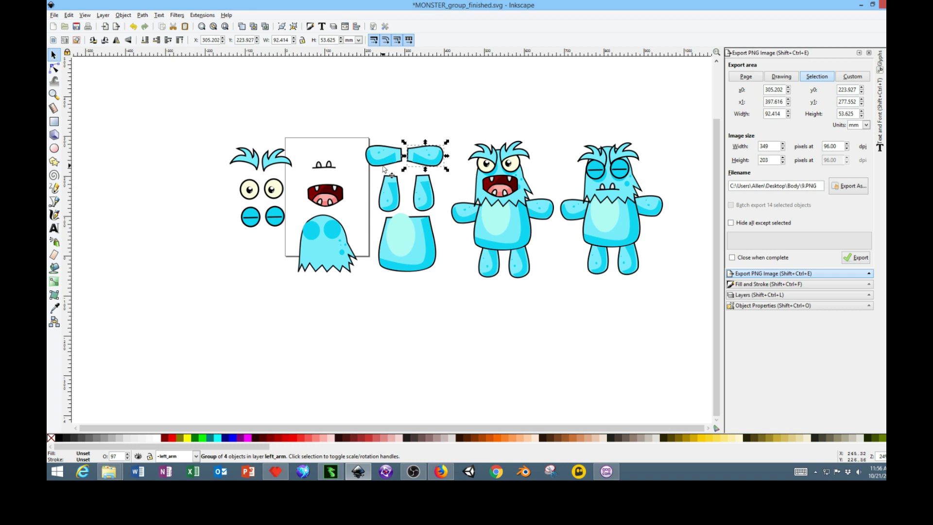
click(383, 160)
- Enlarge the Body folder window to show all 14 exported PNGs, then switch to DragonBones Pro
mouse_move(113, 475)
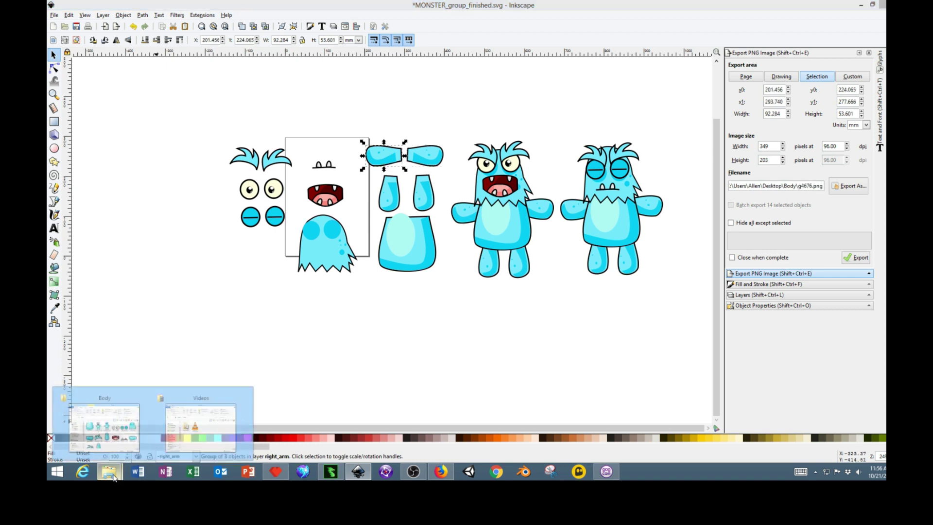
click(111, 456)
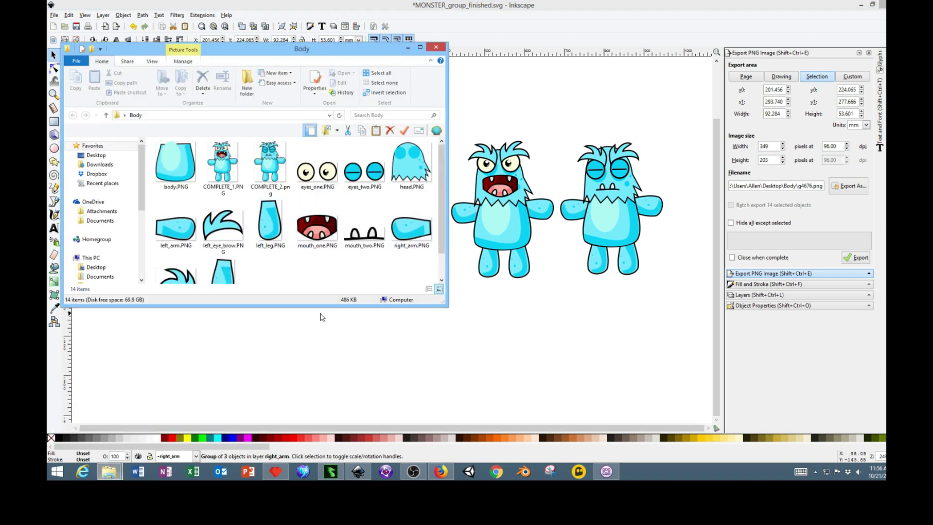
drag(309, 307, 309, 387)
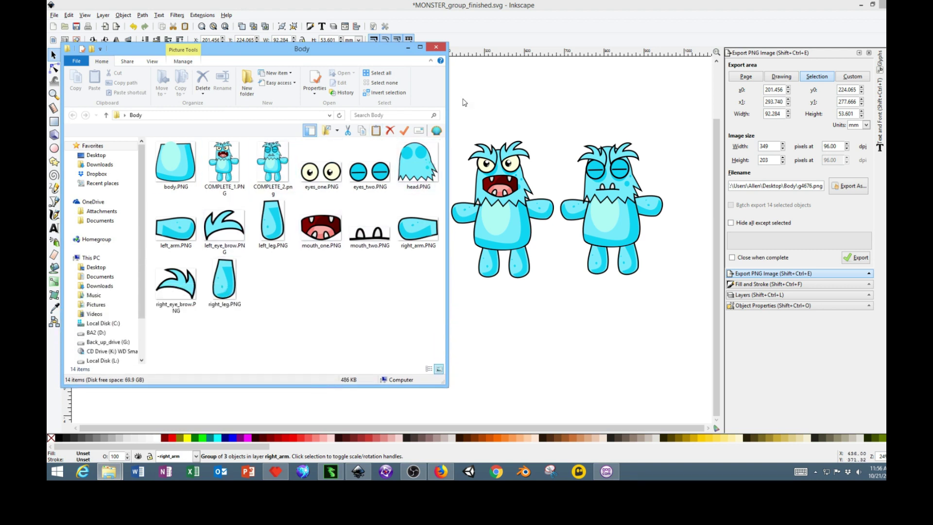
mouse_move(336, 475)
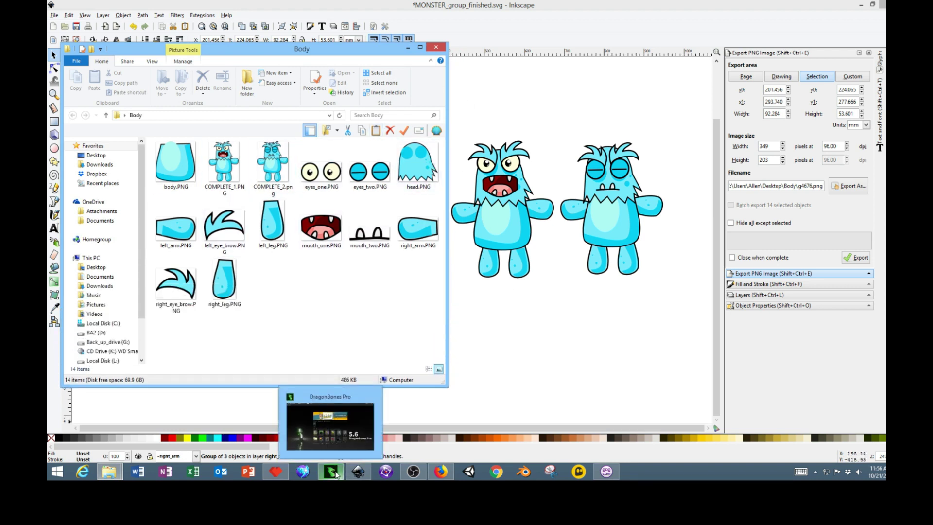
click(336, 474)
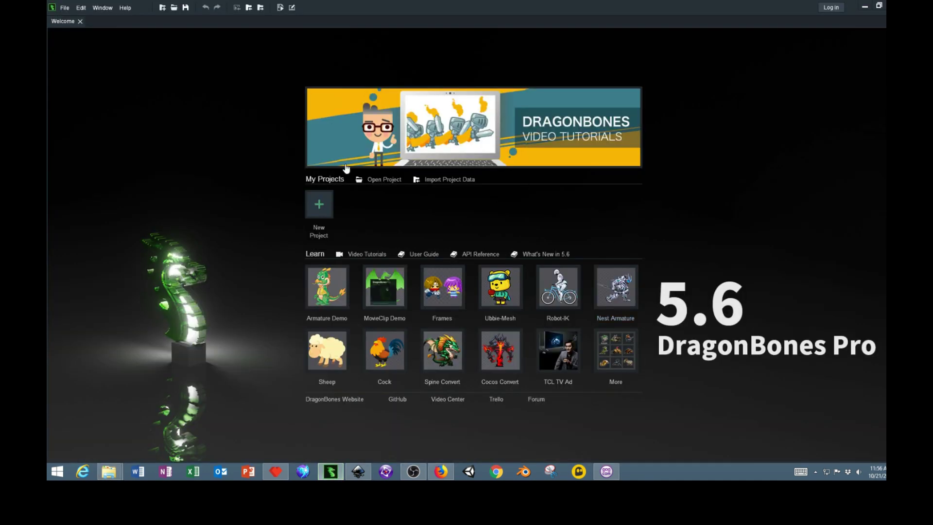
- Create a new Create Animation project using the Armature Template
click(321, 214)
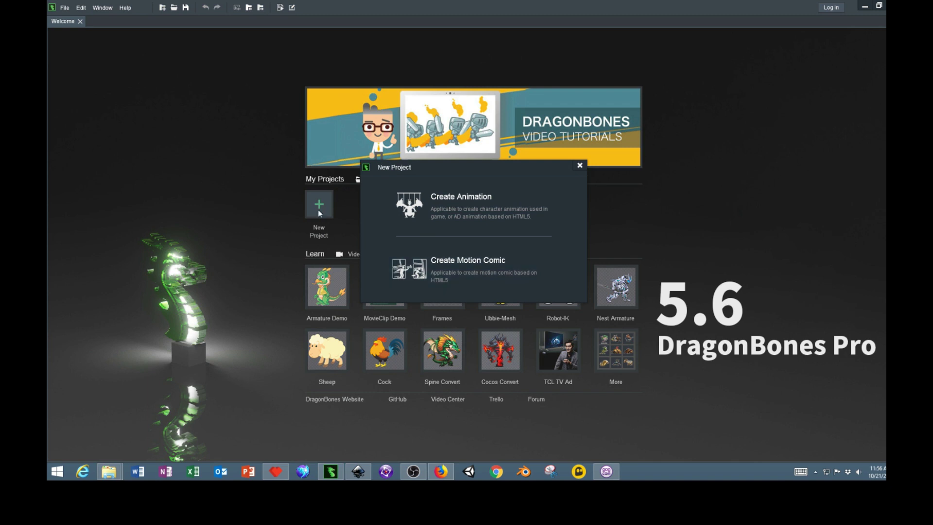
click(459, 211)
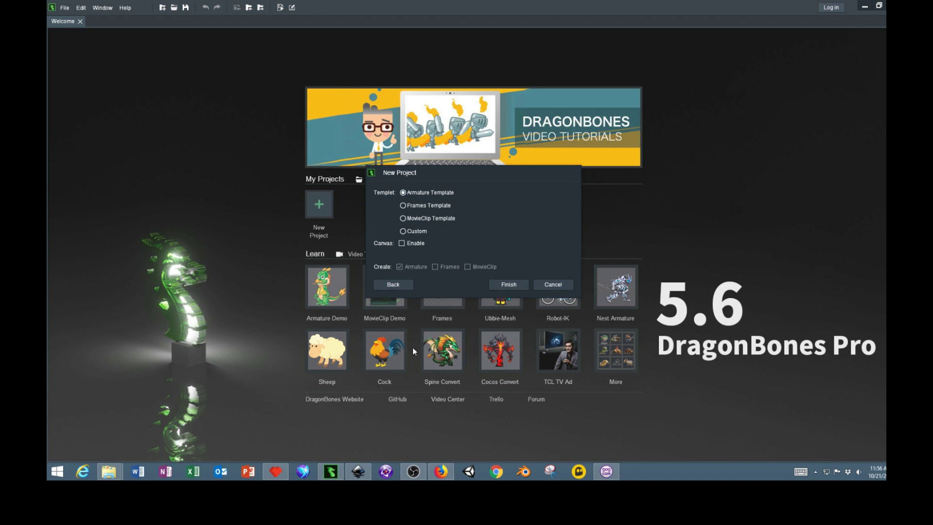
click(512, 285)
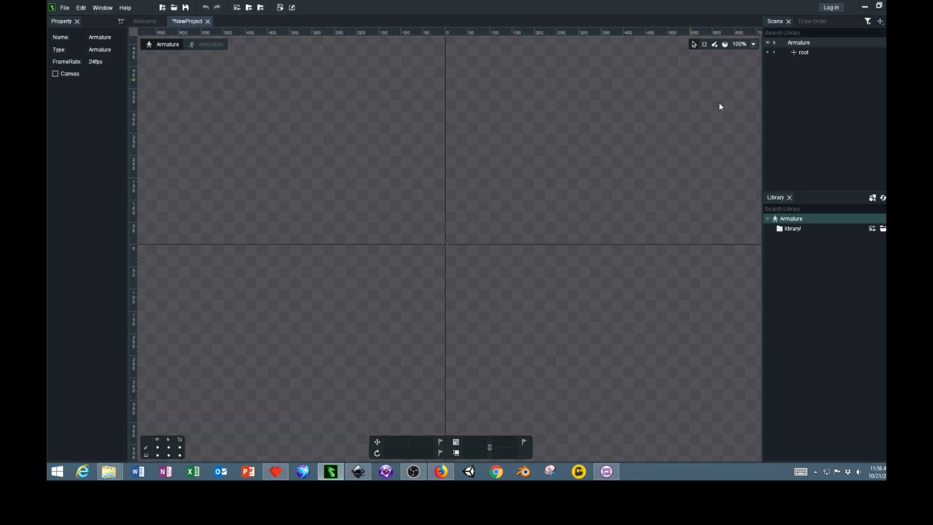
- Via Import Assets to Library, open Desktop > Body and box-select all 14 part PNGs
click(67, 10)
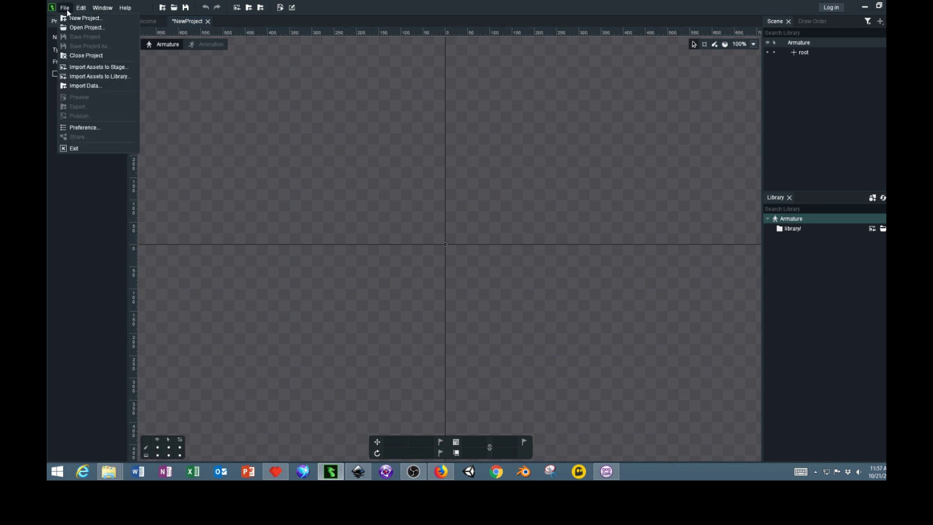
click(90, 79)
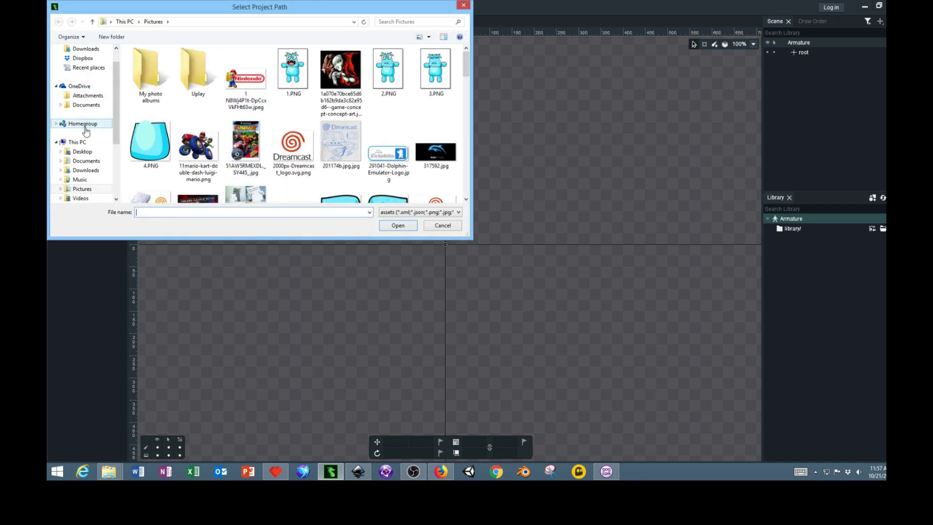
click(82, 155)
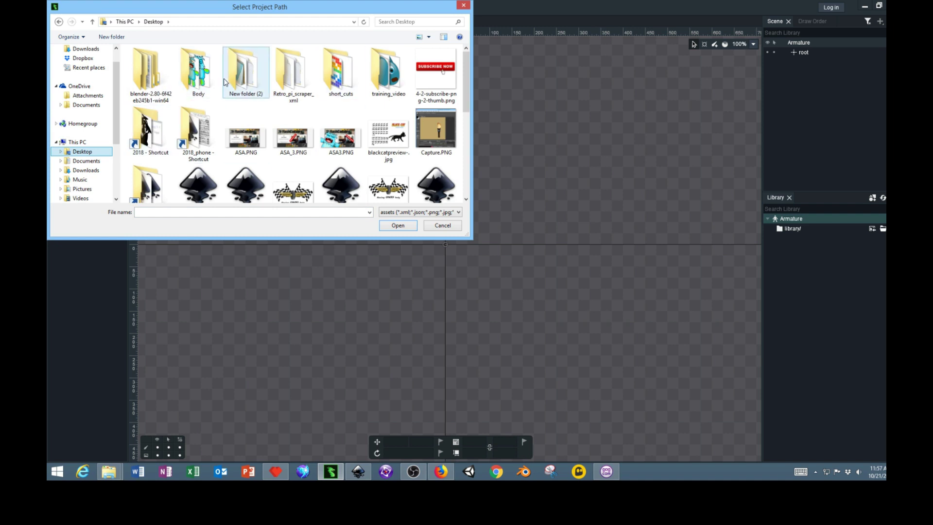
double_click(209, 77)
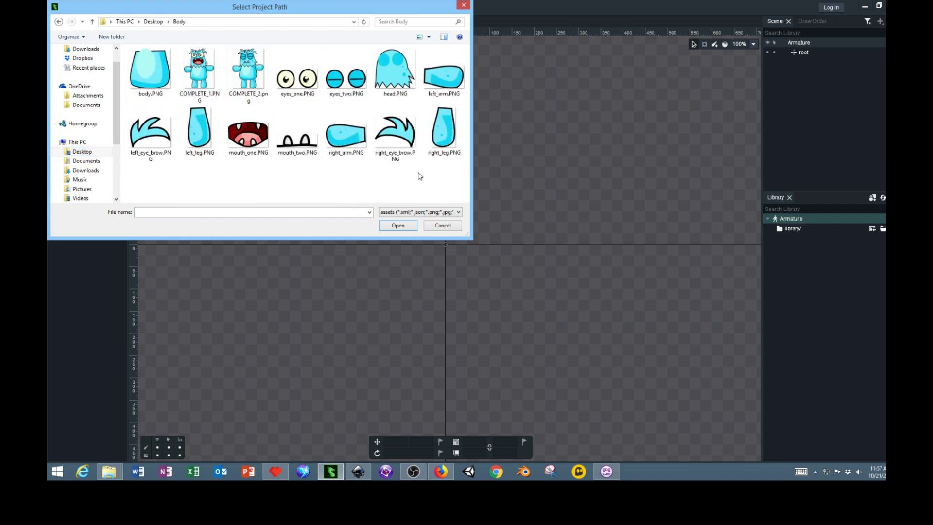
drag(456, 169, 129, 46)
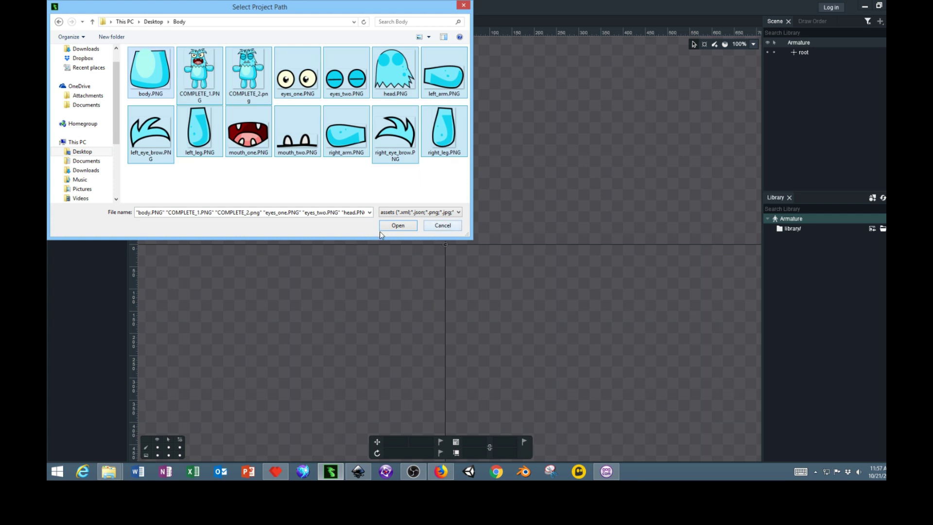
- Import the 14 PNGs and expand library/ to browse images such as head and left_eye_brow
click(398, 226)
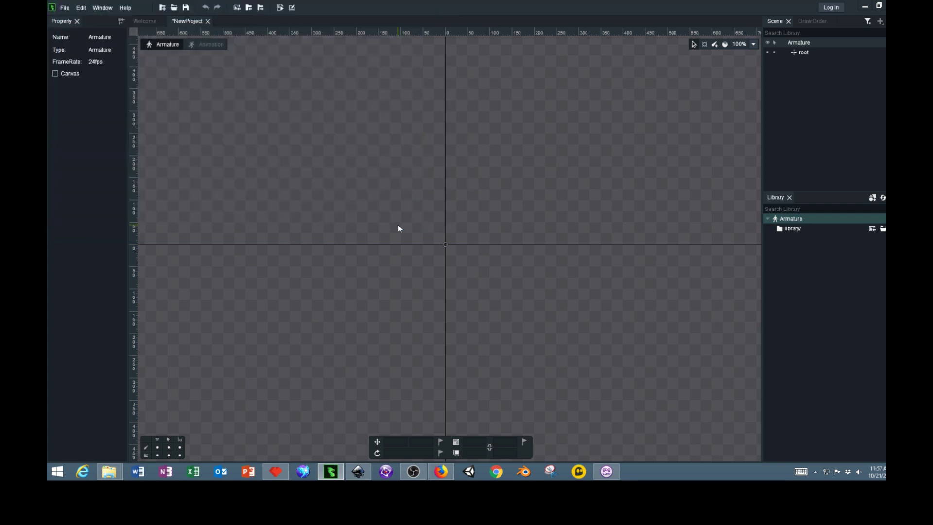
click(772, 229)
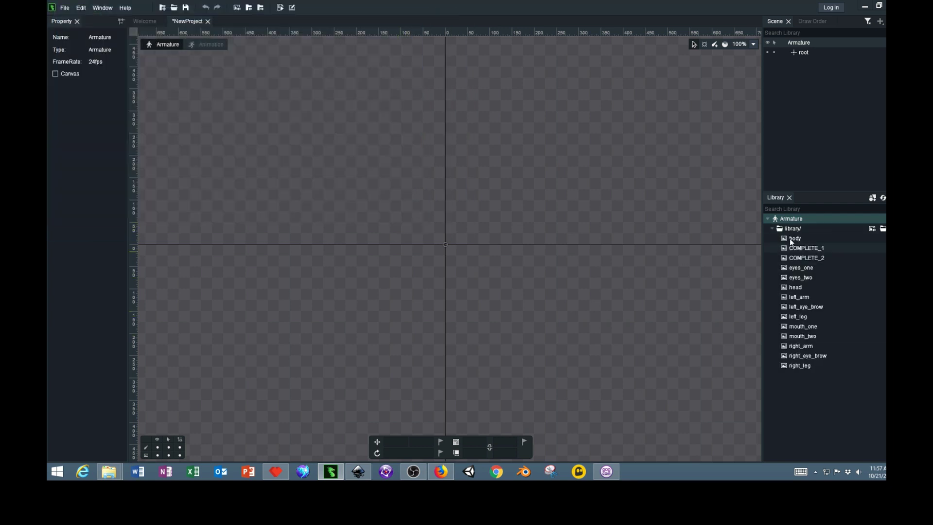
click(792, 239)
click(793, 248)
click(796, 269)
click(799, 288)
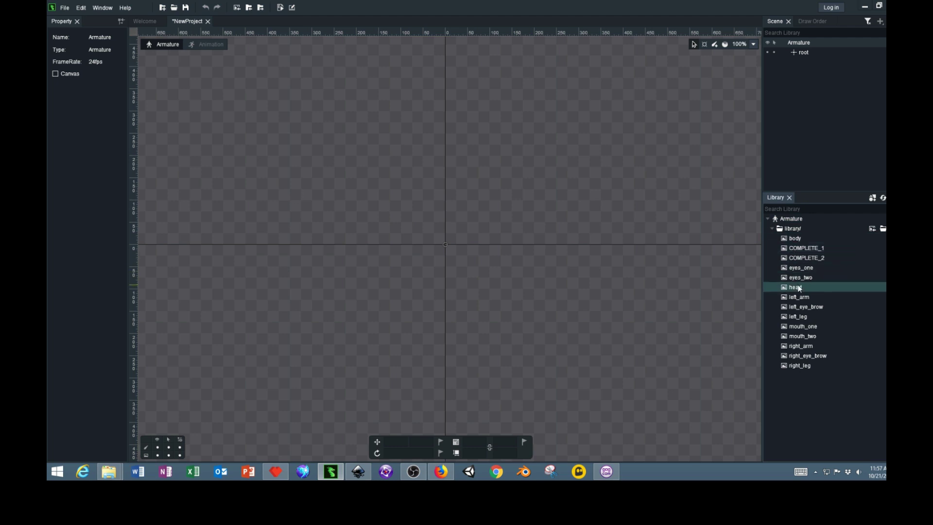
click(802, 307)
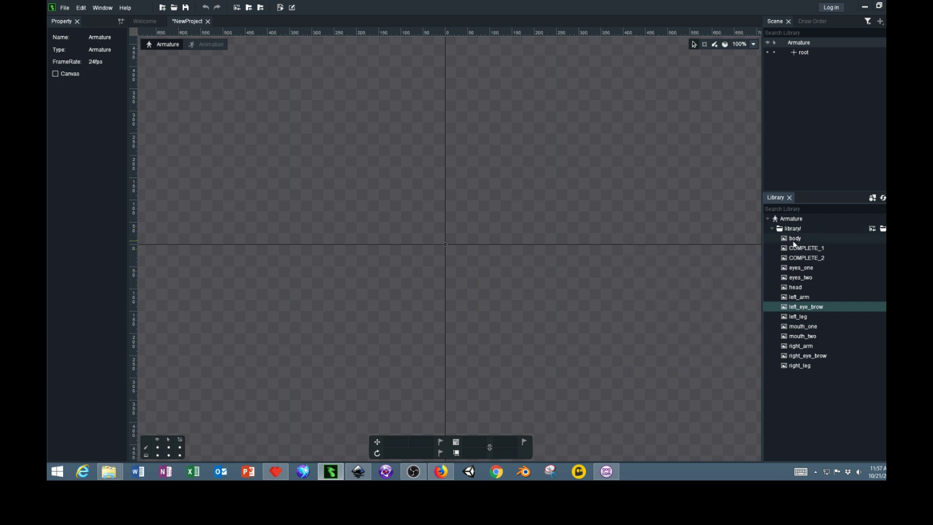
mouse_move(795, 240)
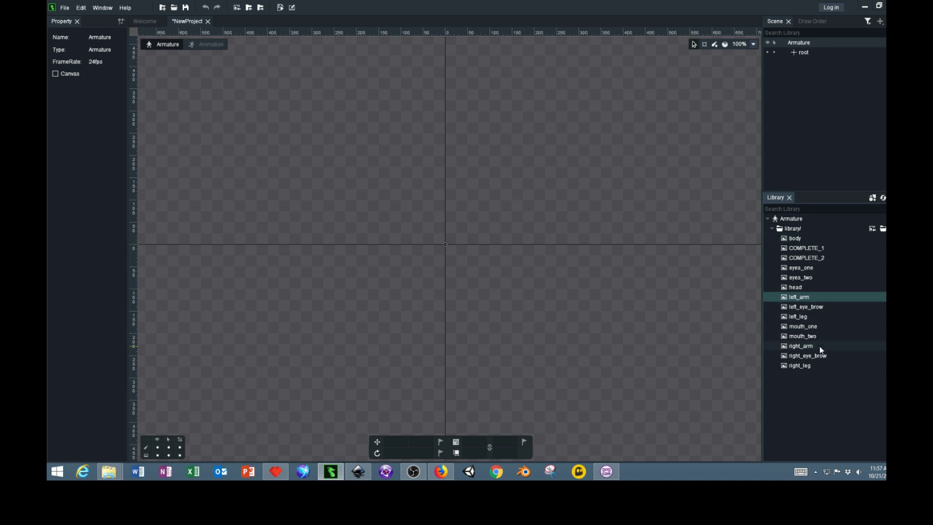
- Place right_leg and left_leg near the origin, right_arm and left_arm above them, then zoom out
click(800, 366)
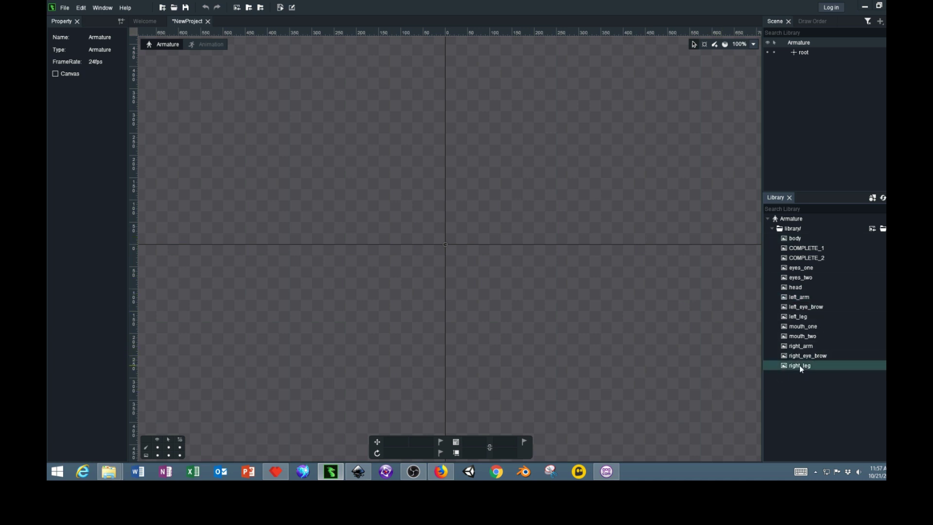
drag(804, 370, 413, 317)
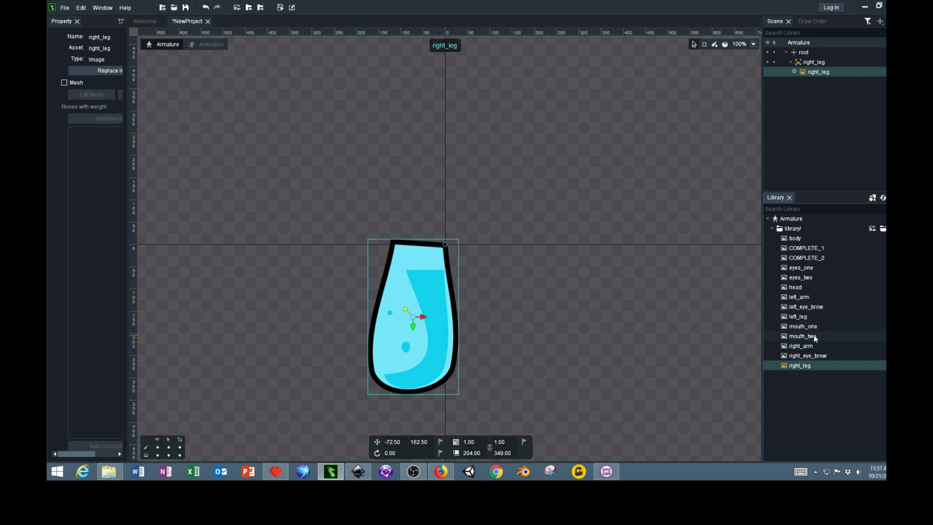
drag(798, 316, 518, 319)
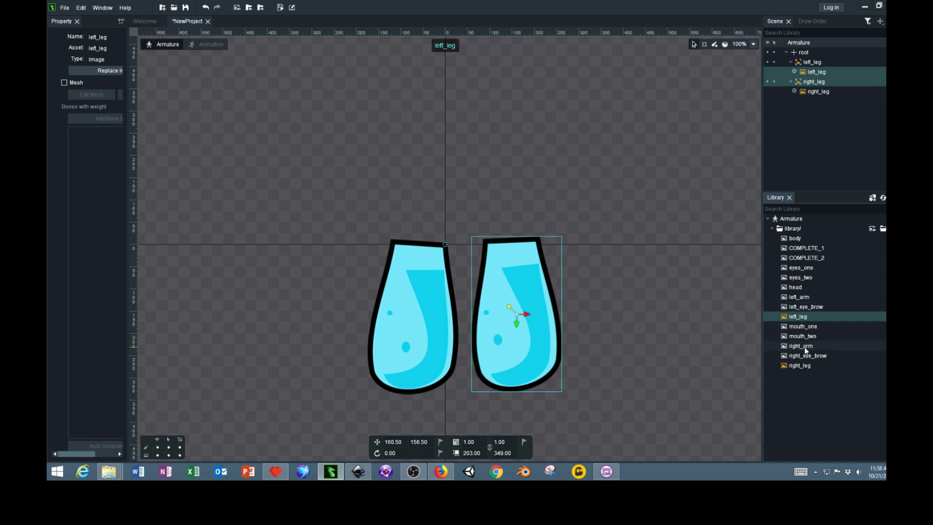
drag(803, 348, 308, 149)
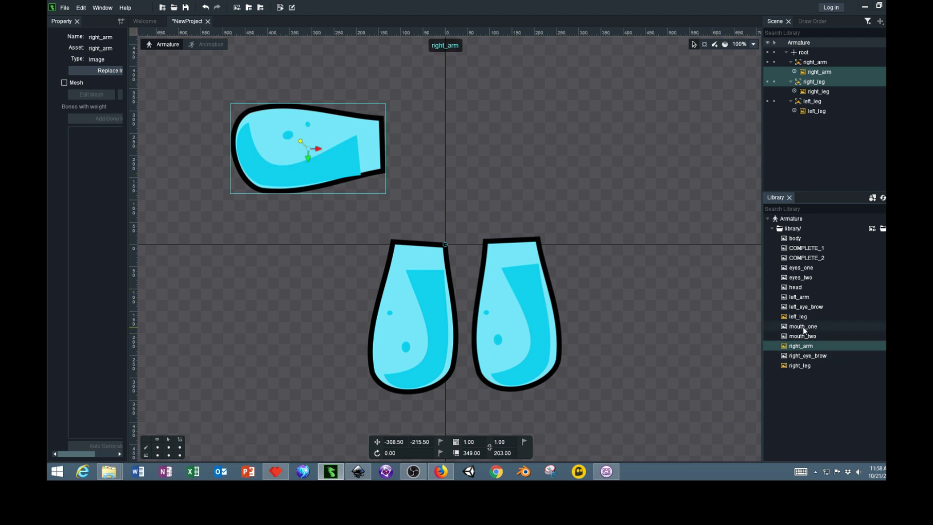
drag(799, 298, 586, 134)
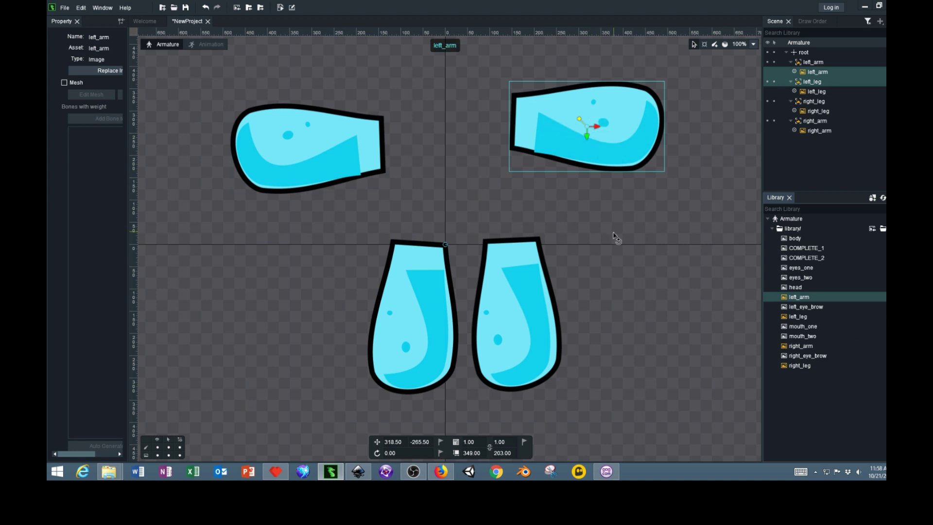
scroll(613, 238, down, 2)
scroll(552, 276, up, 4)
scroll(555, 270, down, 3)
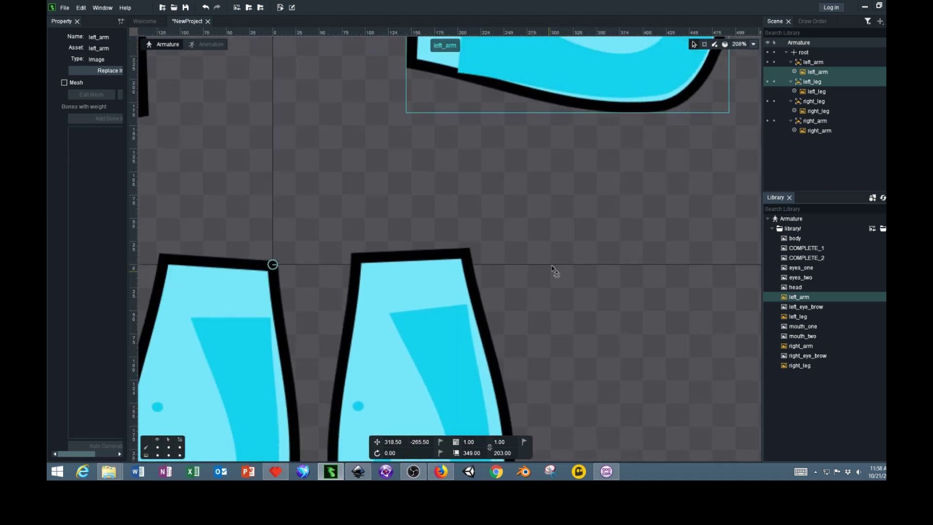
scroll(554, 270, down, 3)
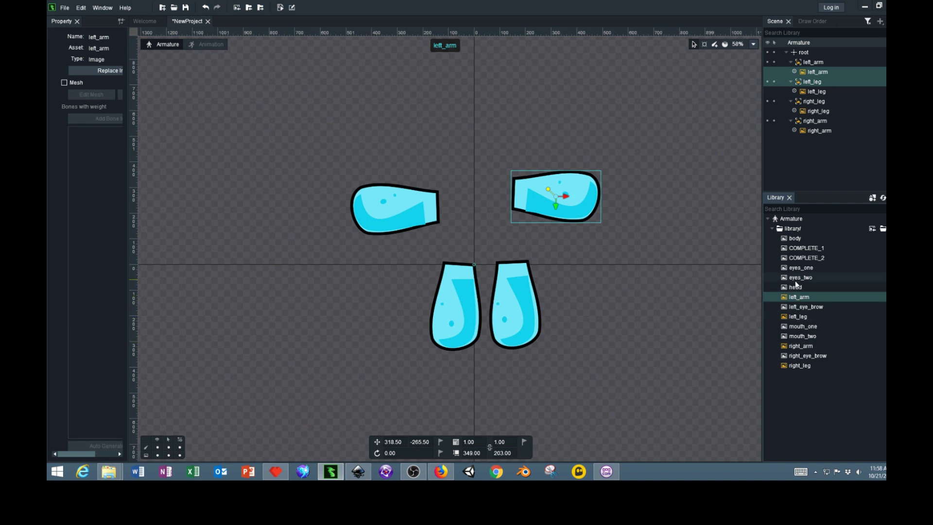
- Add body and head over the limbs, put left_eye_brow on the head, then delete it
drag(794, 240, 480, 221)
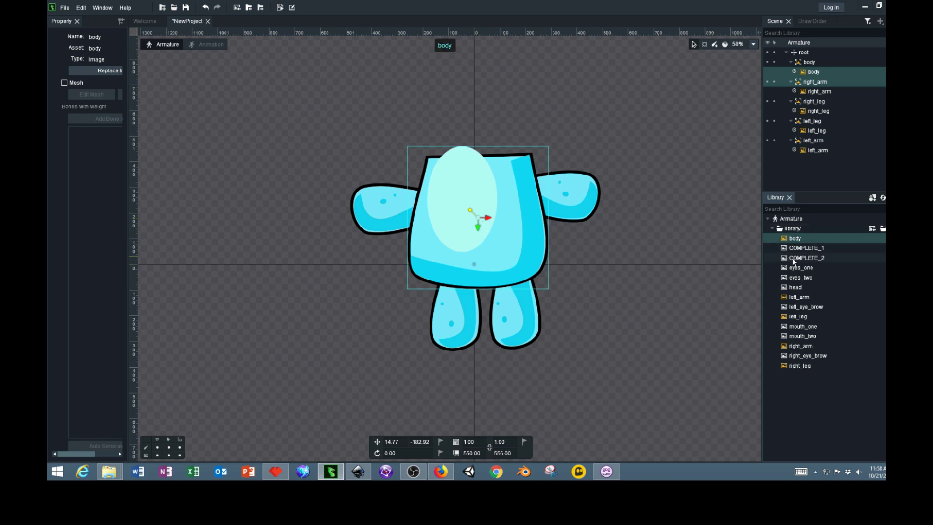
drag(796, 288, 489, 113)
scroll(565, 214, down, 2)
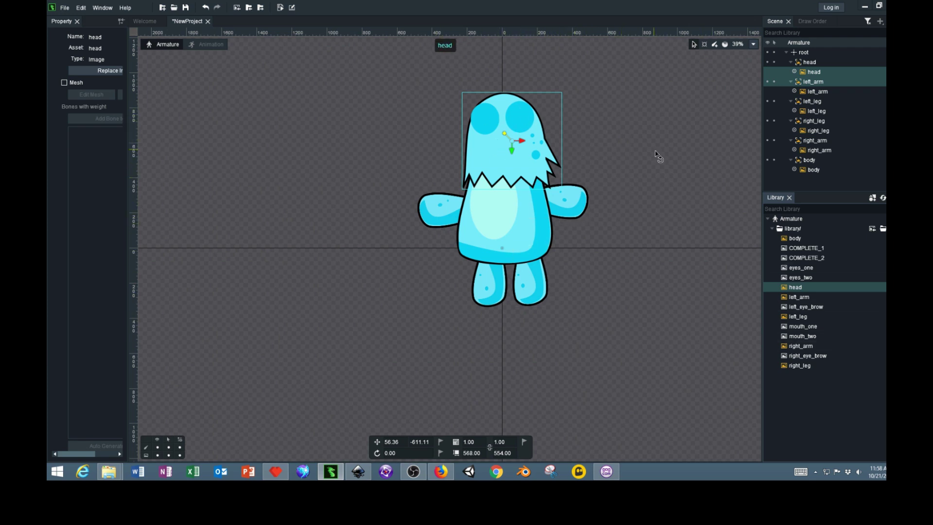
click(800, 307)
drag(800, 307, 528, 94)
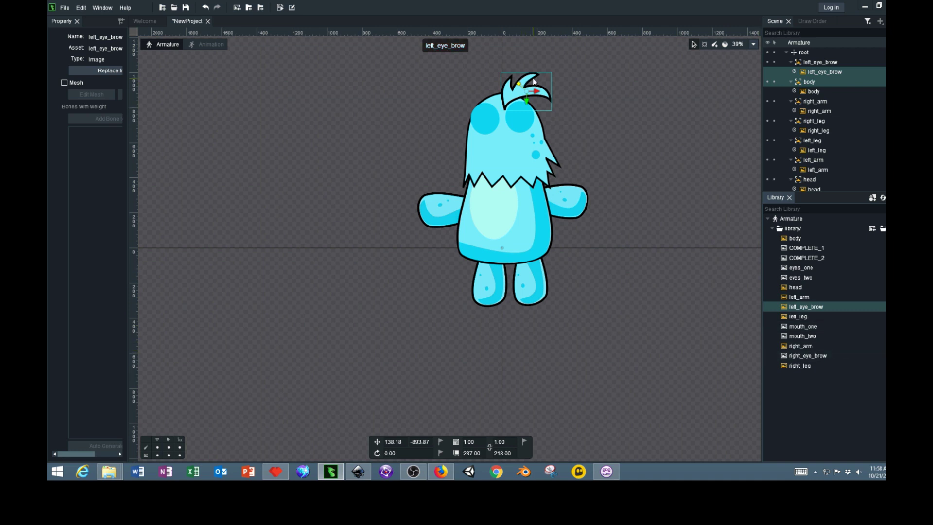
key(Delete)
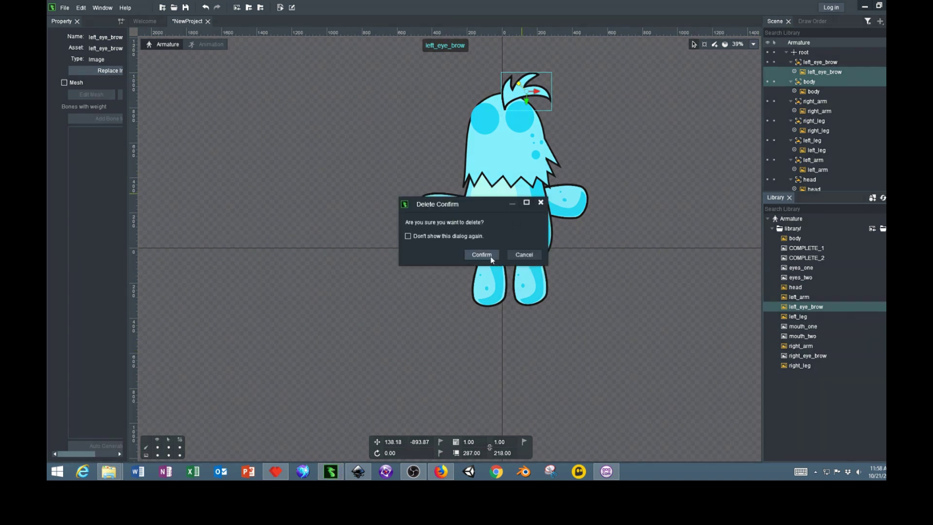
- Confirm the eyebrow deletion and place the eyes_one image onto the head
click(491, 255)
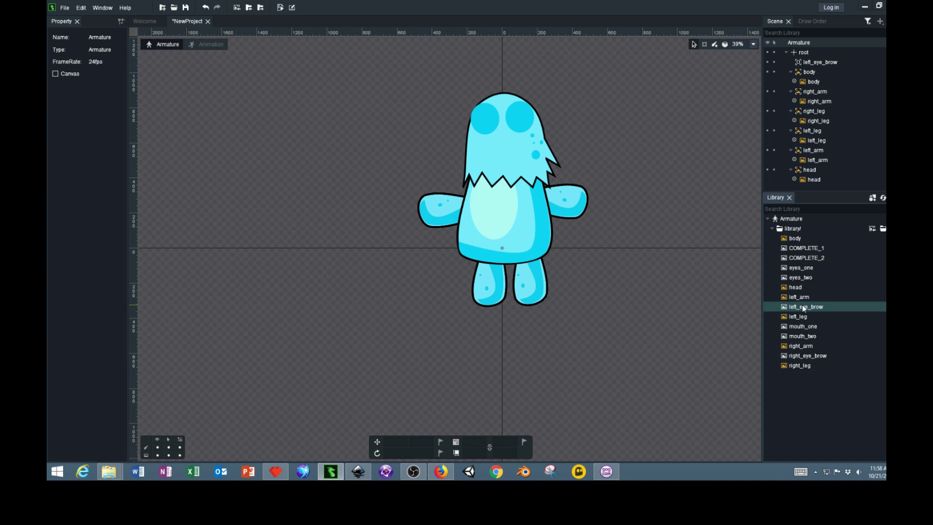
click(794, 277)
drag(798, 261, 799, 274)
click(797, 270)
mouse_move(796, 273)
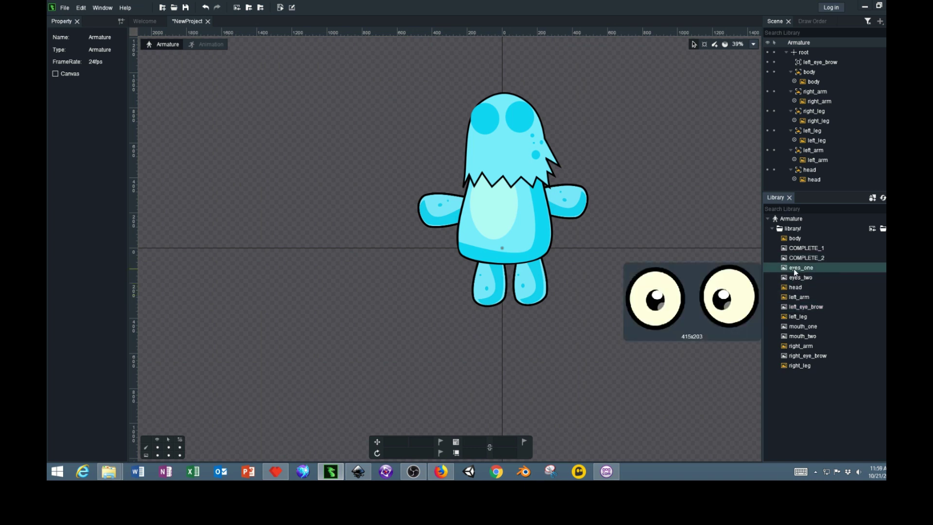
drag(796, 273, 502, 112)
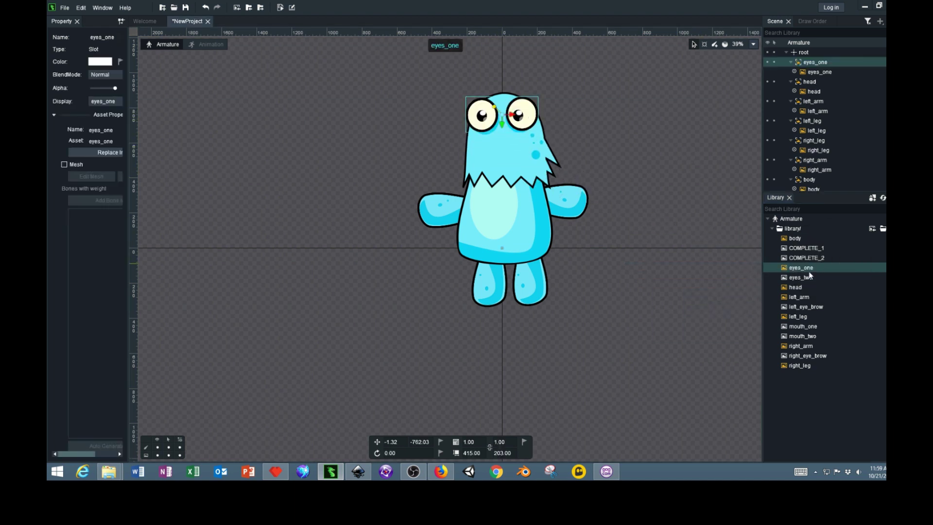
- Place mouth_one on the face and left_eye_brow and right_eye_brow on top of the head
click(784, 250)
click(793, 290)
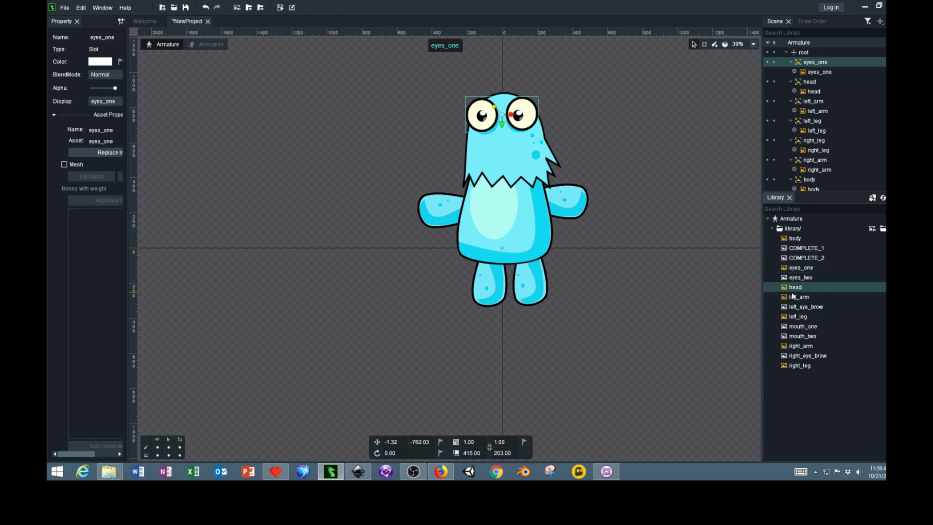
click(794, 323)
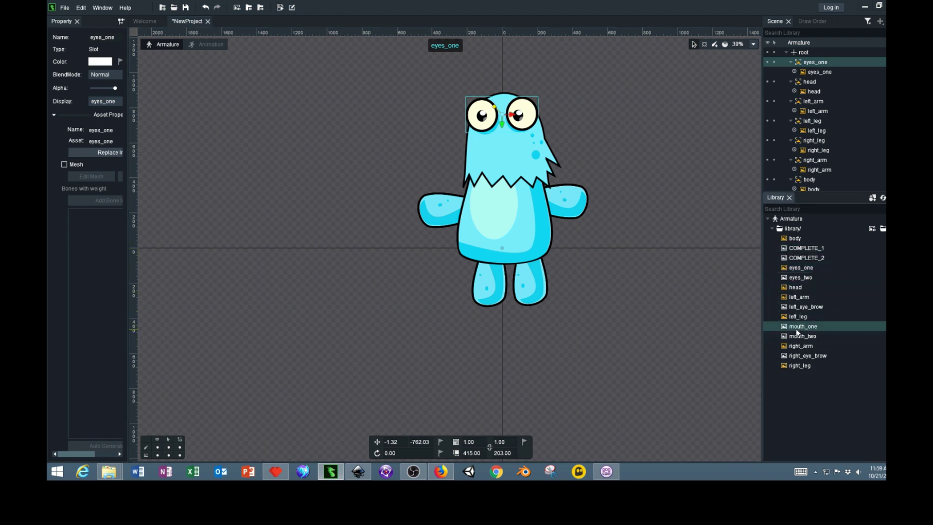
drag(796, 329, 500, 156)
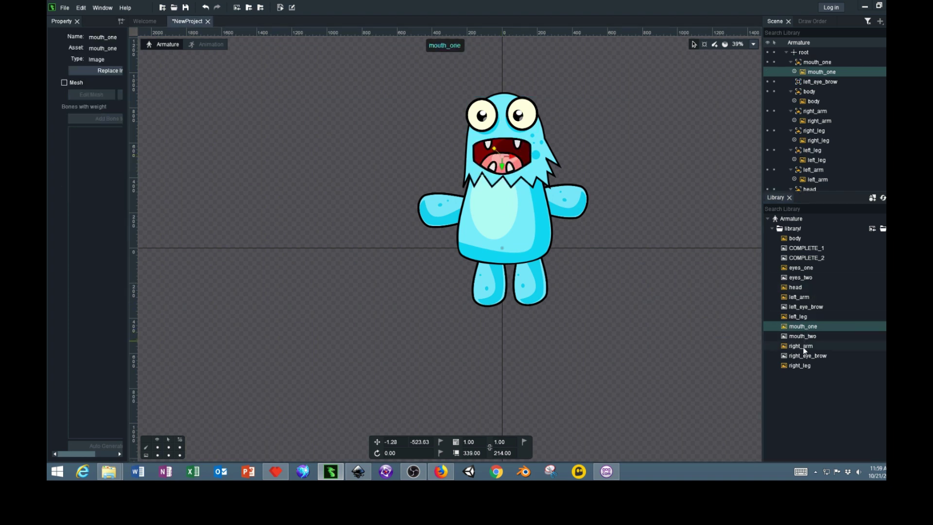
drag(803, 306, 534, 92)
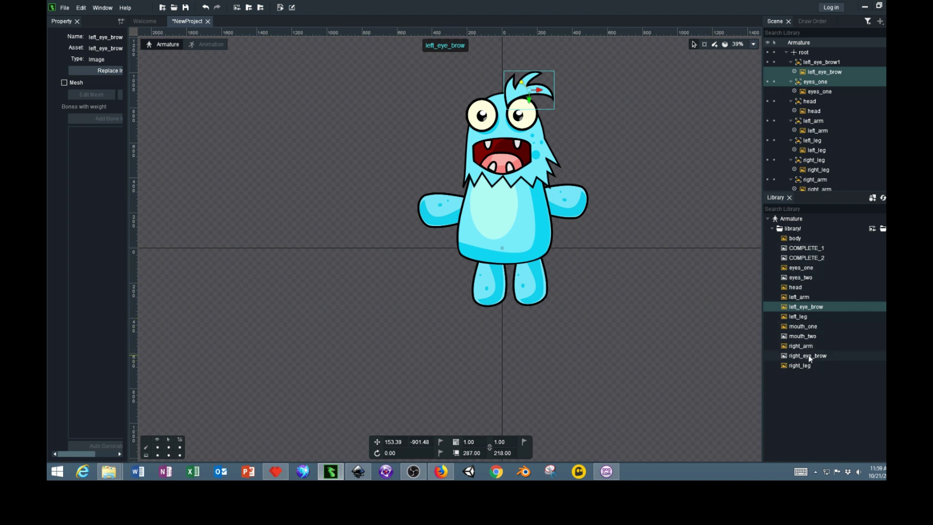
drag(807, 355, 569, 191)
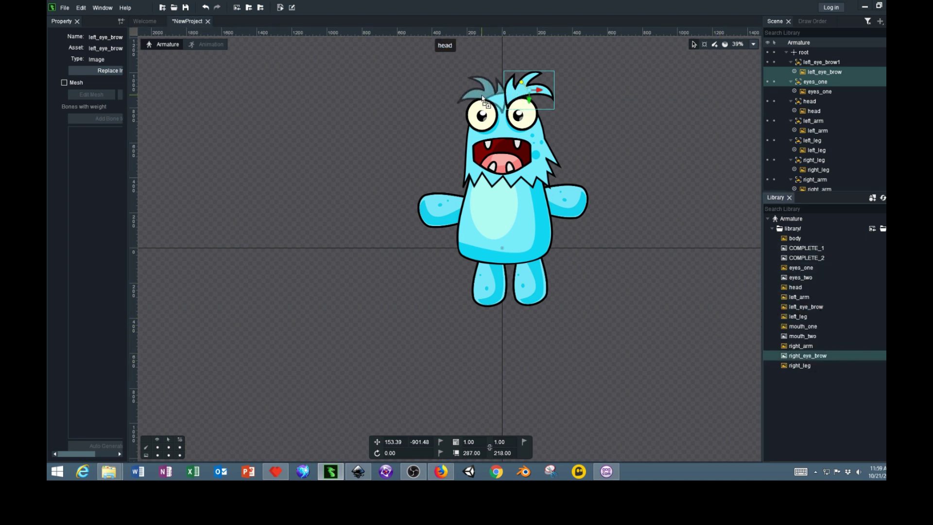
- Move the head up on the body, then nudge it slightly back down
click(542, 164)
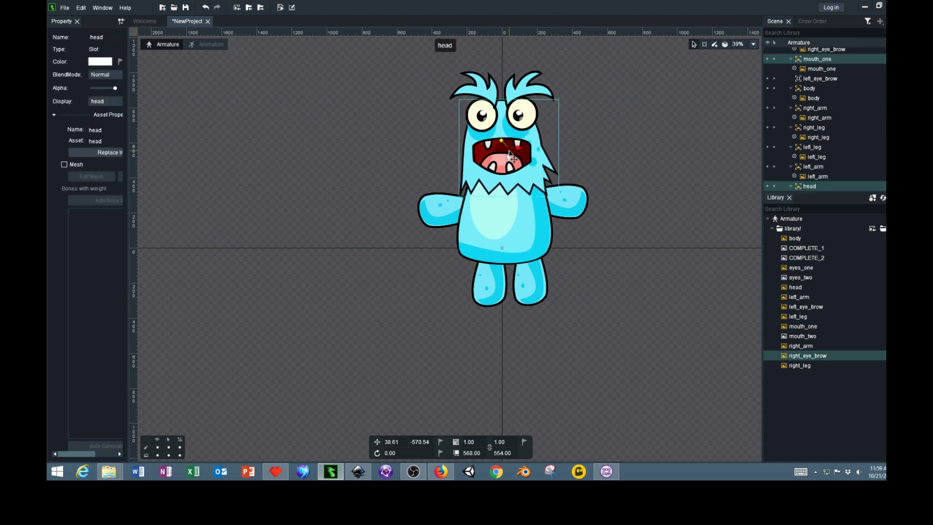
drag(511, 158, 511, 146)
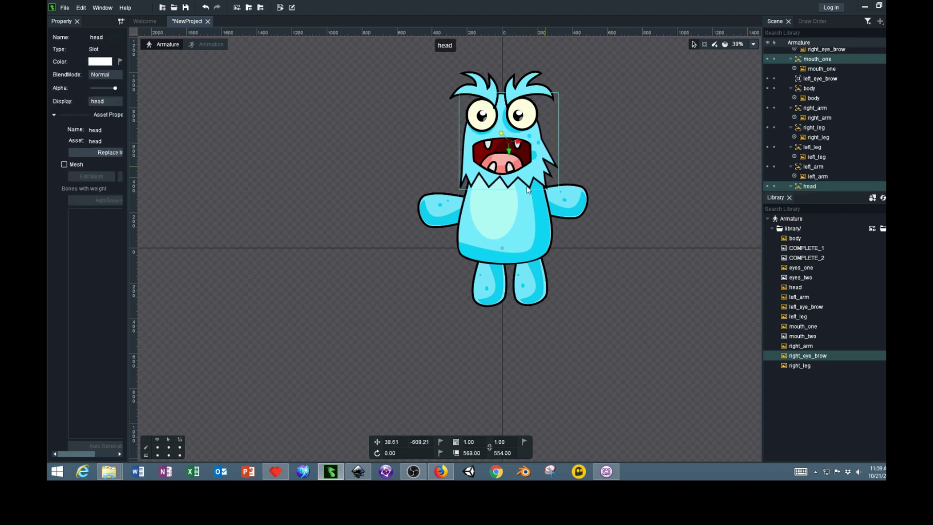
click(528, 214)
click(508, 156)
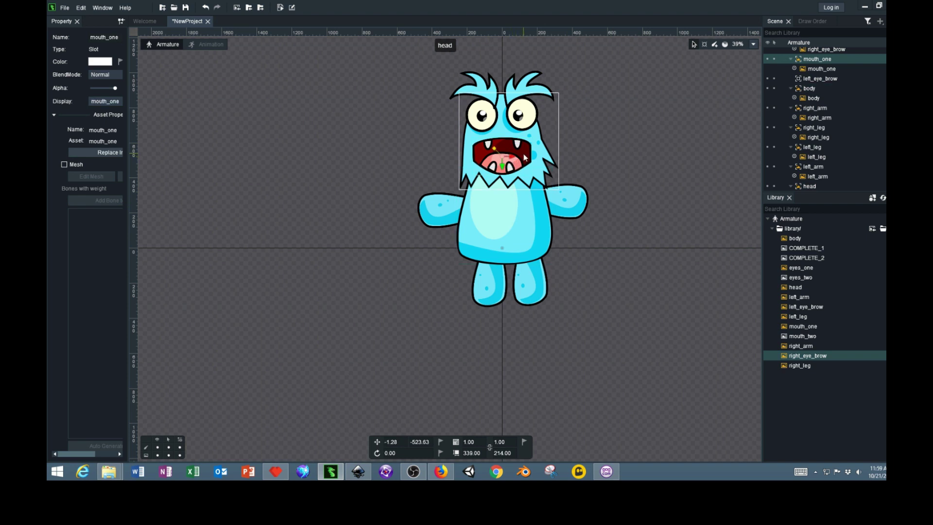
click(524, 162)
drag(524, 161, 523, 164)
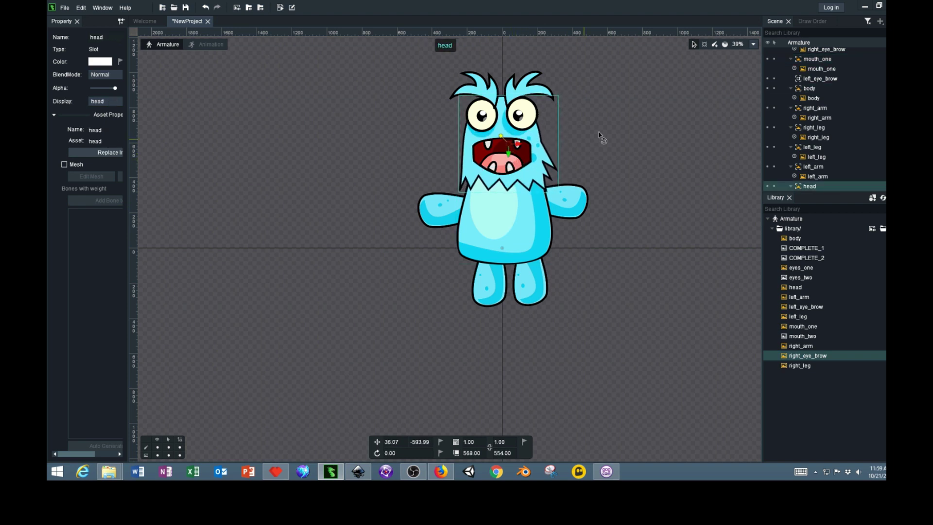
- Move both eyebrows and eyes_one down slightly together, then nudge the body between the arms
click(522, 108)
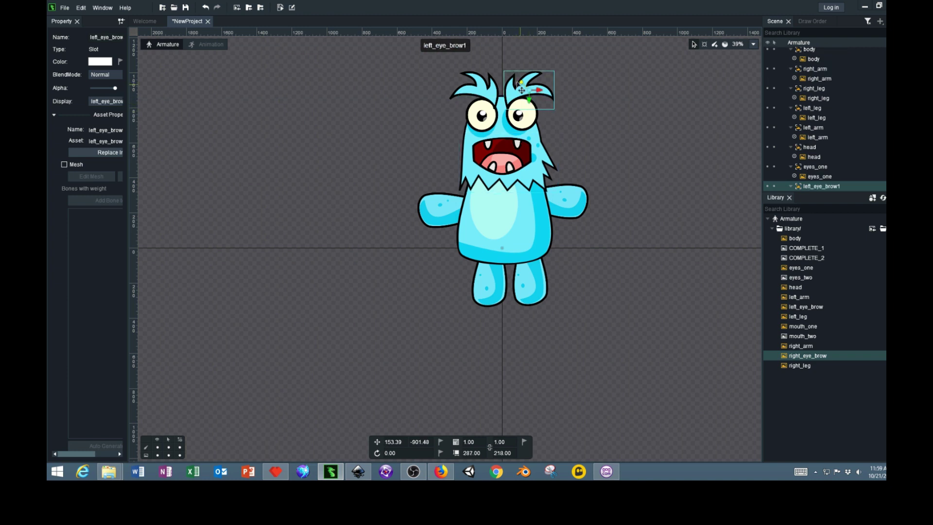
click(484, 85)
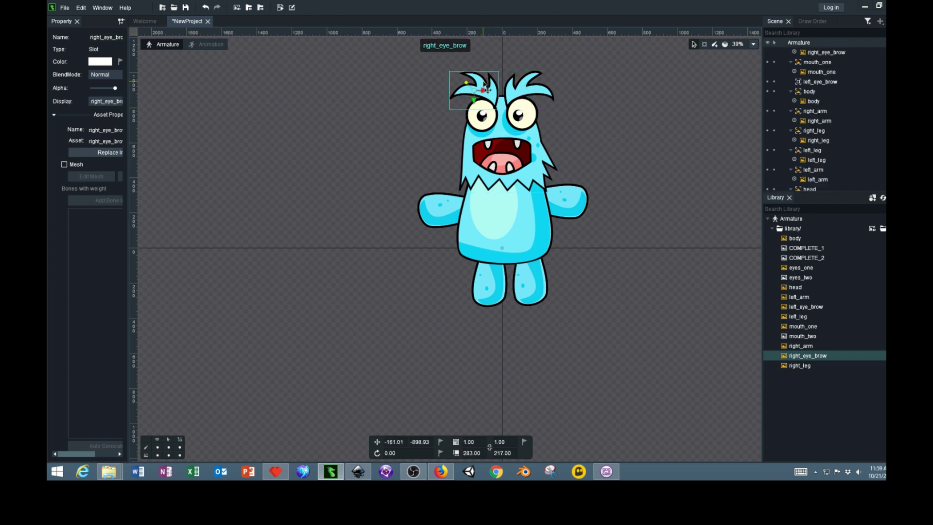
shift+click(531, 121)
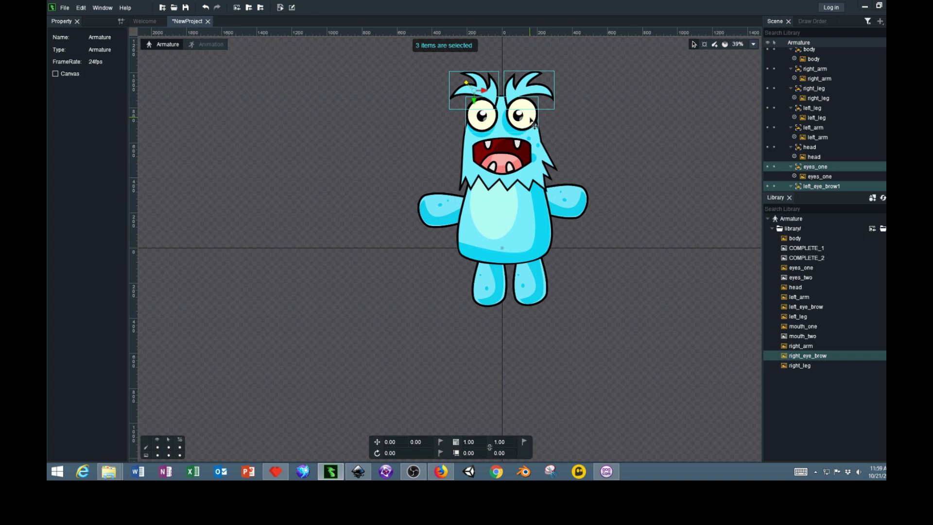
drag(531, 121, 532, 128)
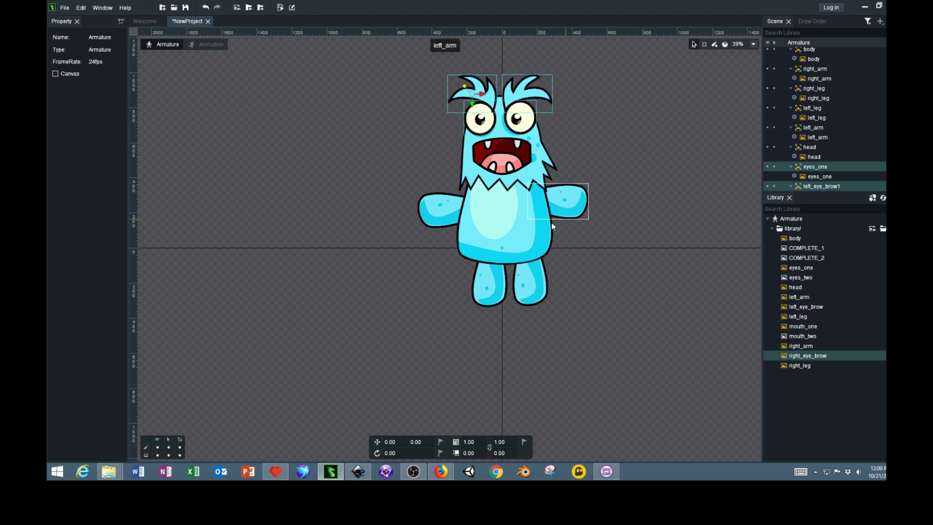
drag(530, 237, 534, 232)
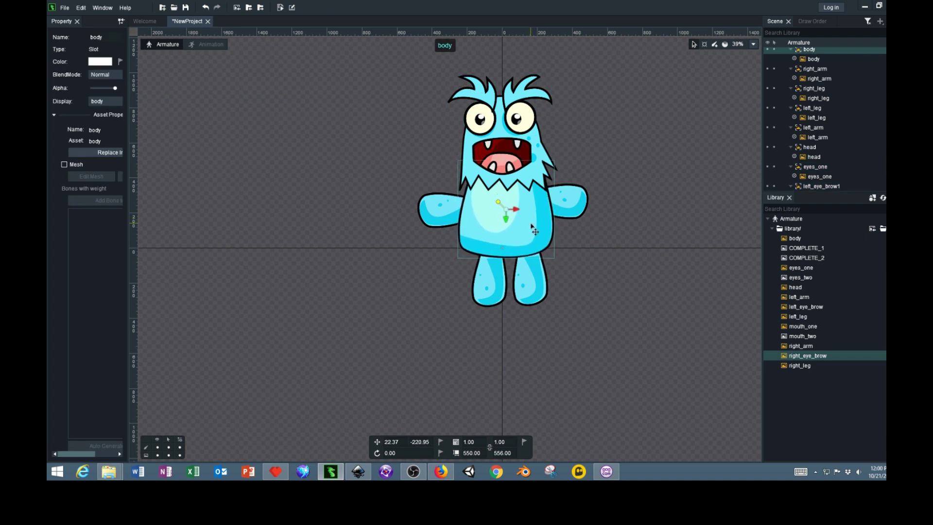
- Raise both arms against the body and nudge the legs in toward the torso
click(497, 297)
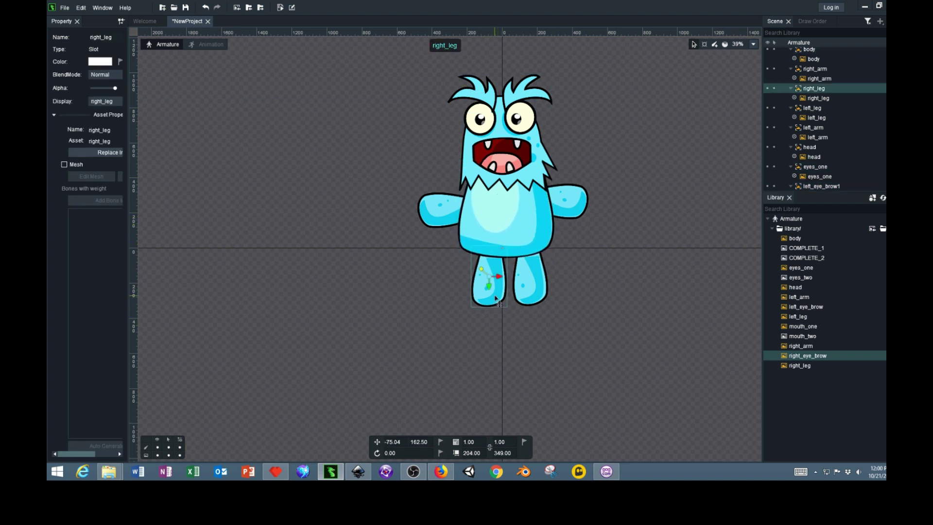
click(541, 291)
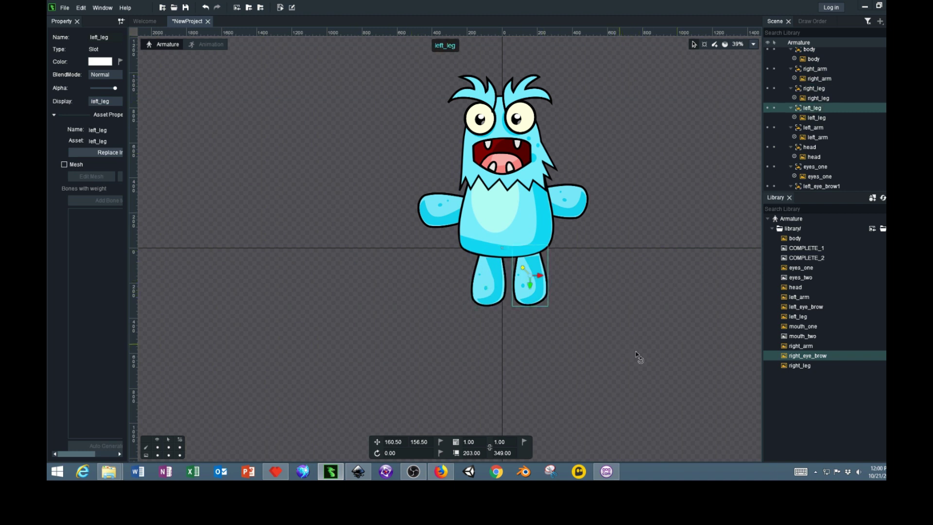
drag(636, 354, 618, 339)
click(532, 226)
click(577, 214)
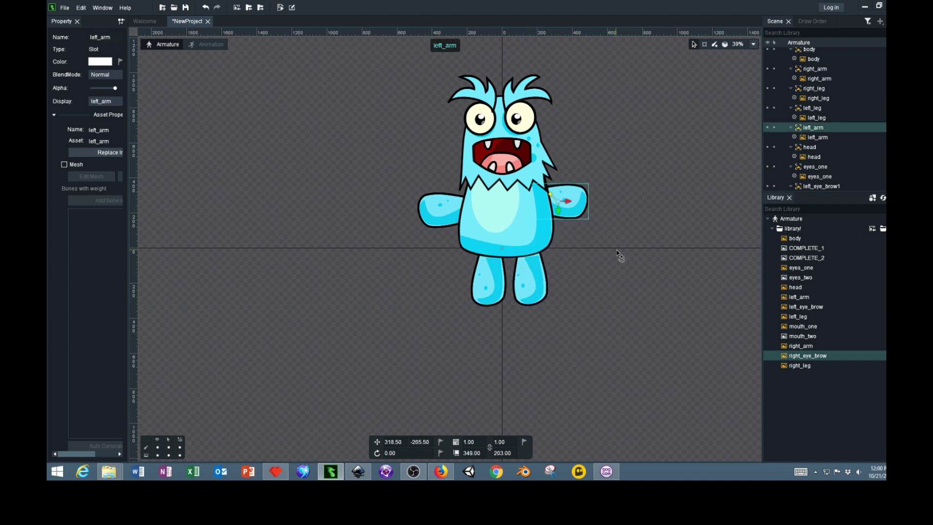
drag(431, 217, 431, 198)
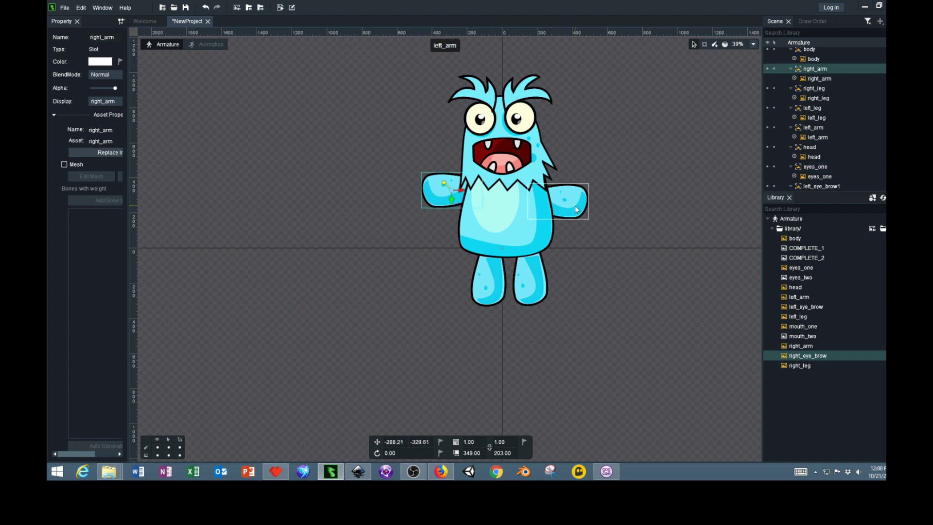
drag(578, 209, 582, 196)
click(503, 245)
drag(489, 298, 482, 294)
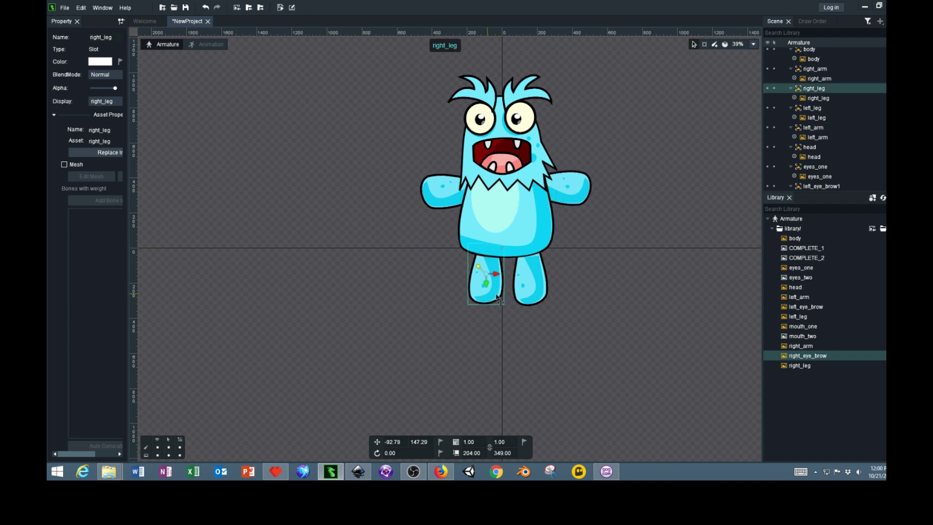
click(533, 297)
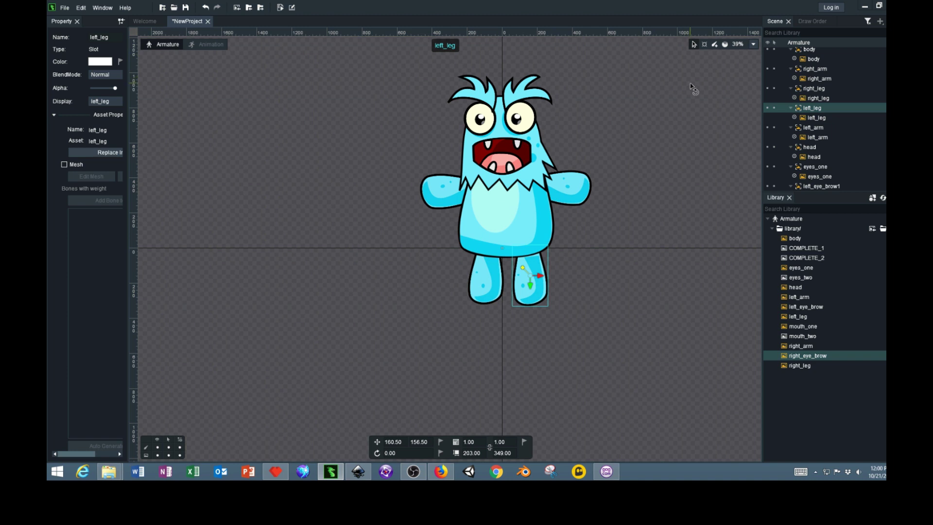
- Carry the closed-eyes eyes_two image from the Library toward the eyes_one slot
click(527, 123)
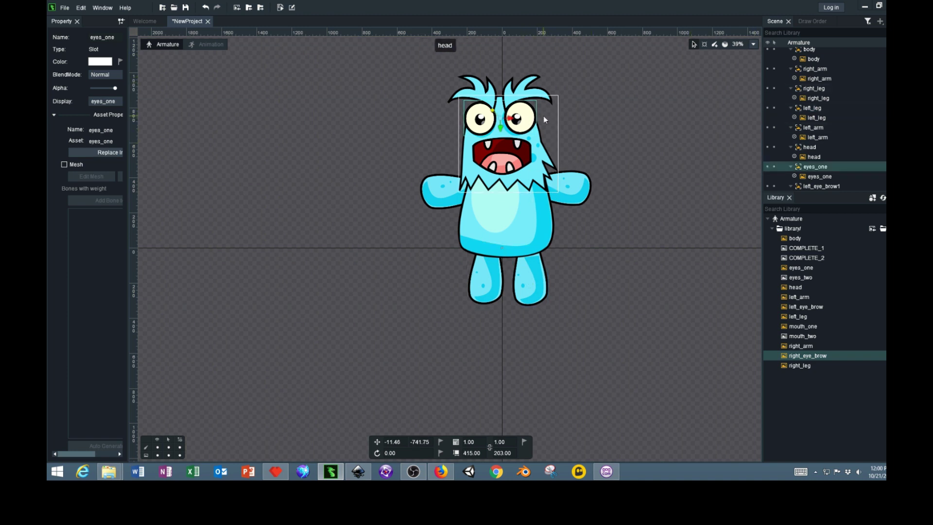
scroll(803, 173, down, 1)
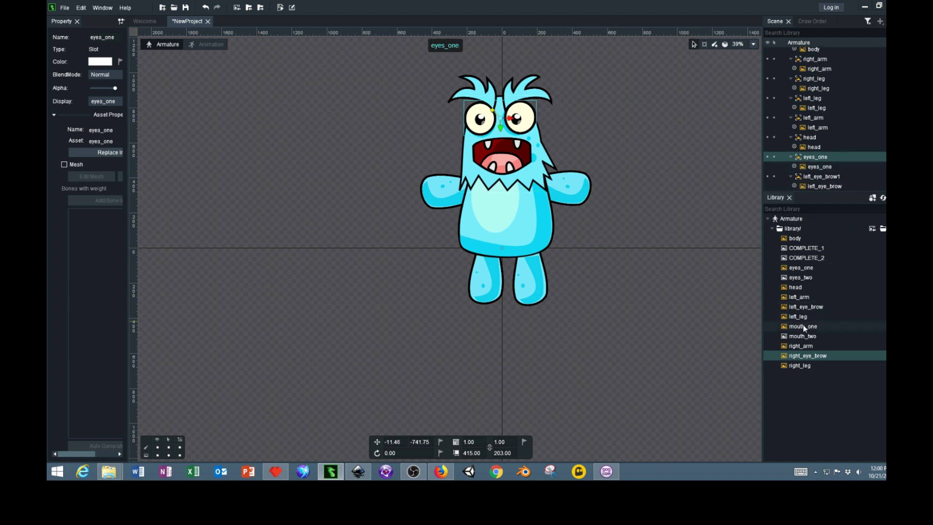
click(804, 269)
click(803, 279)
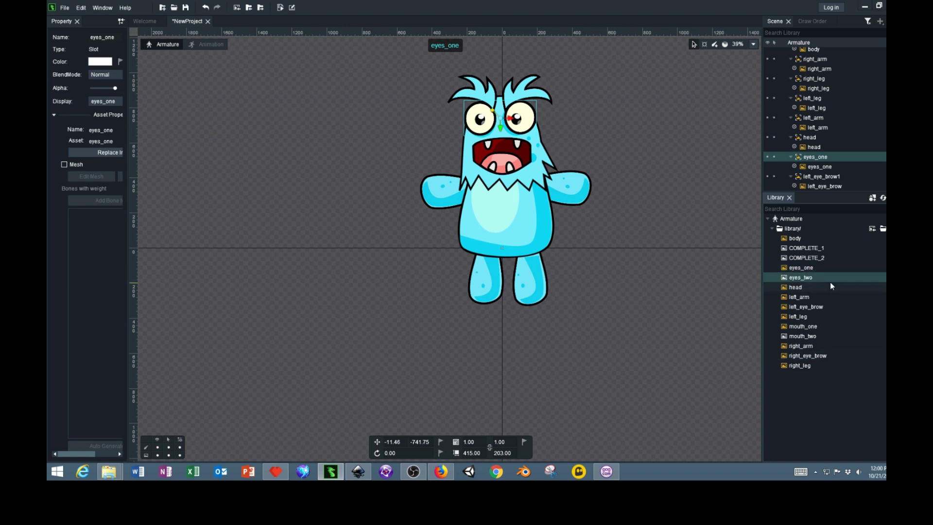
drag(797, 278, 804, 159)
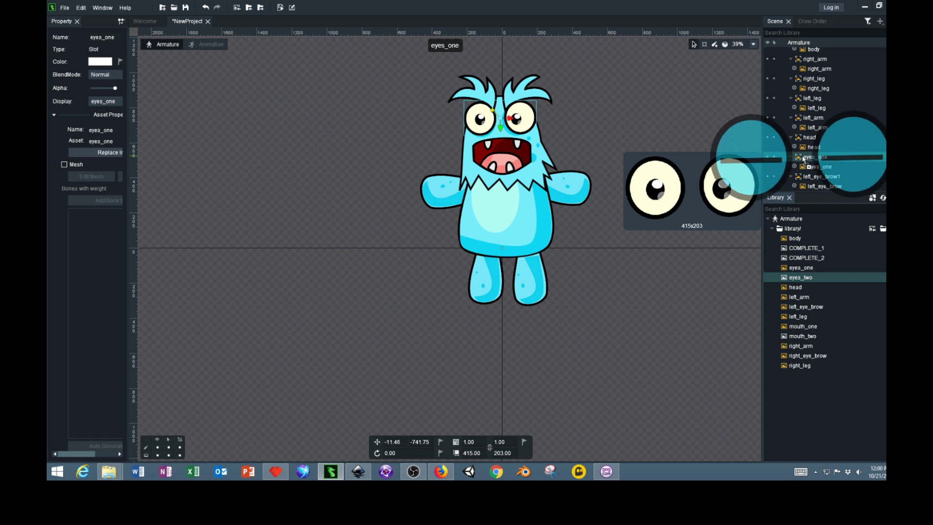
- Drop eyes_two into the eyes_one slot as an alternate display, keeping open eyes shown
drag(804, 159, 804, 159)
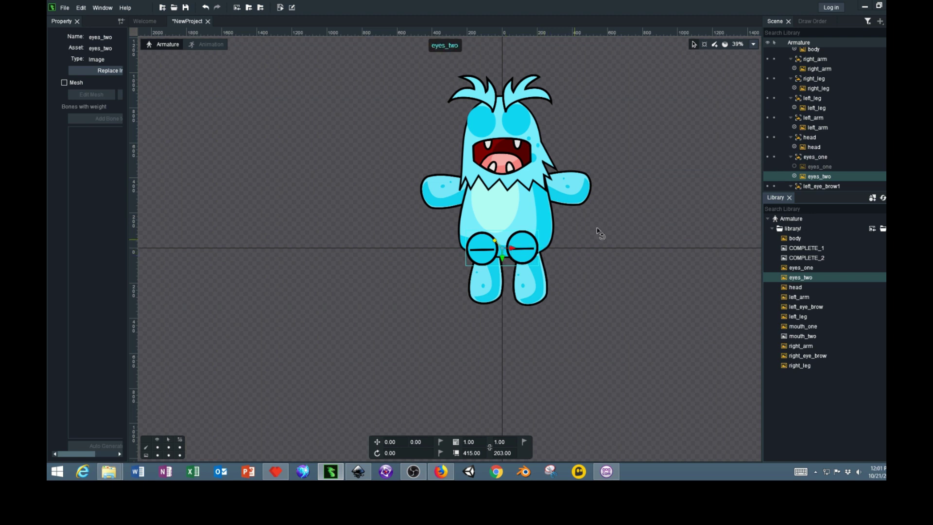
click(820, 168)
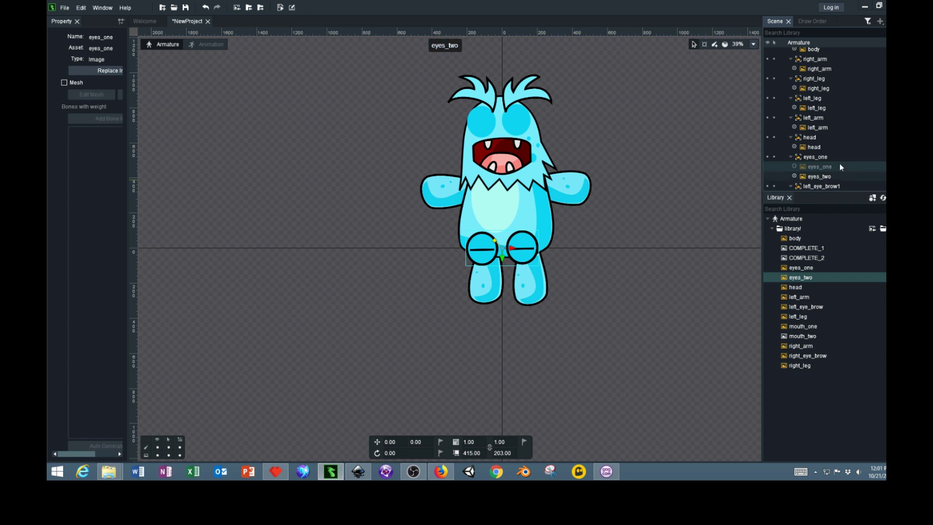
click(824, 156)
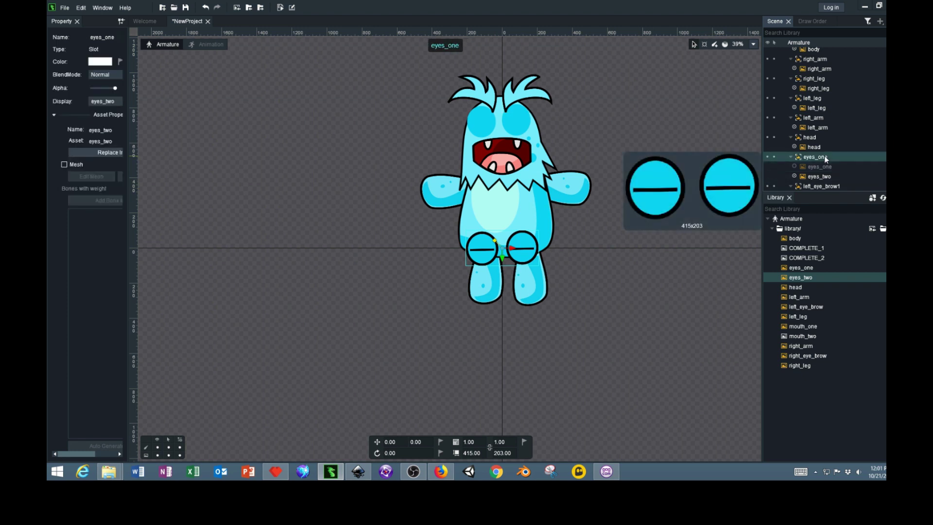
click(794, 166)
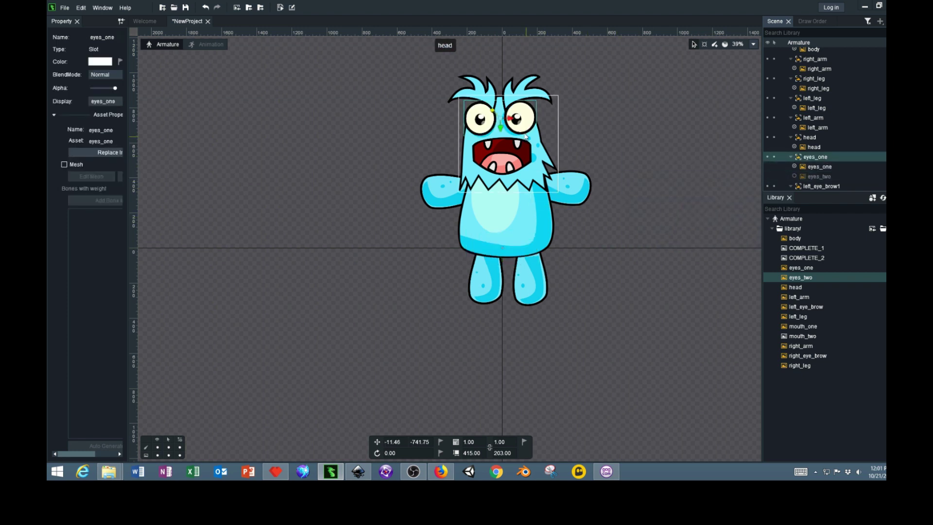
- Copy the open eyes' X position -11.46 and paste it into eyes_two
click(399, 442)
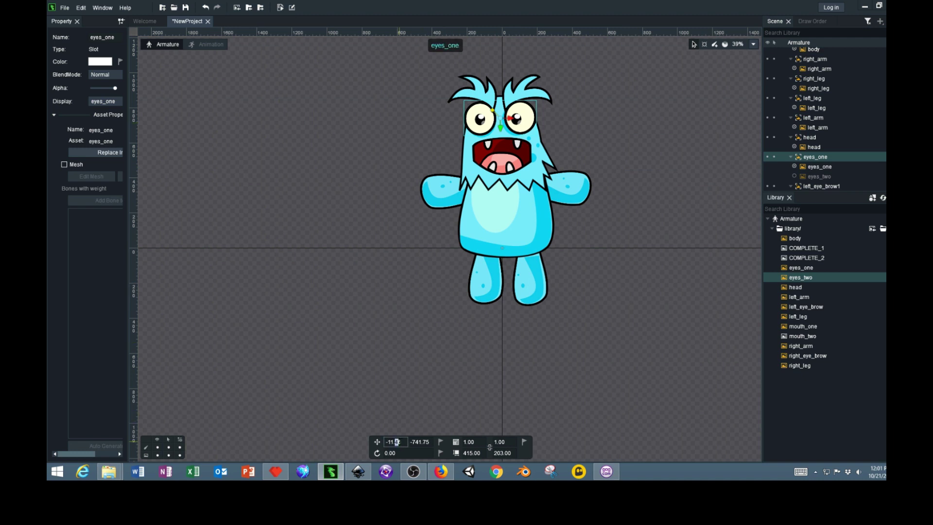
drag(399, 441, 360, 437)
key(ctrl+c)
right_click(393, 442)
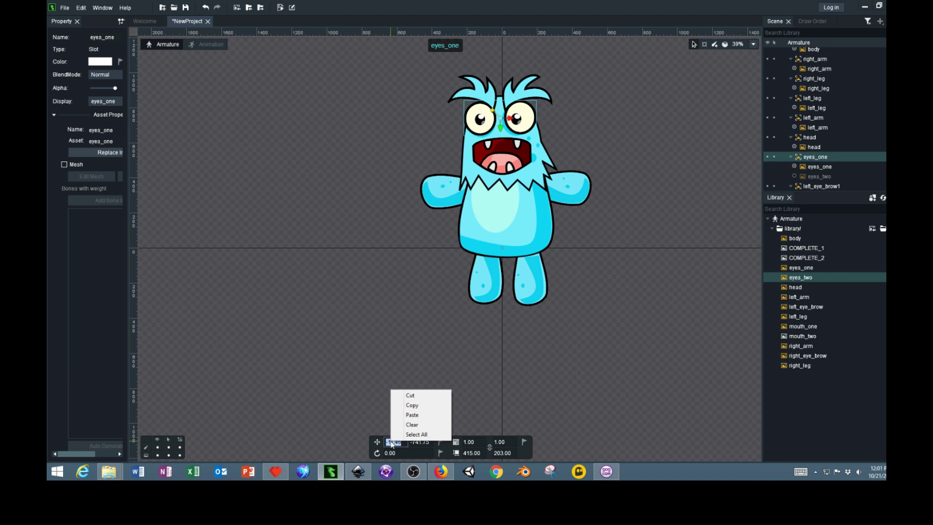
click(420, 409)
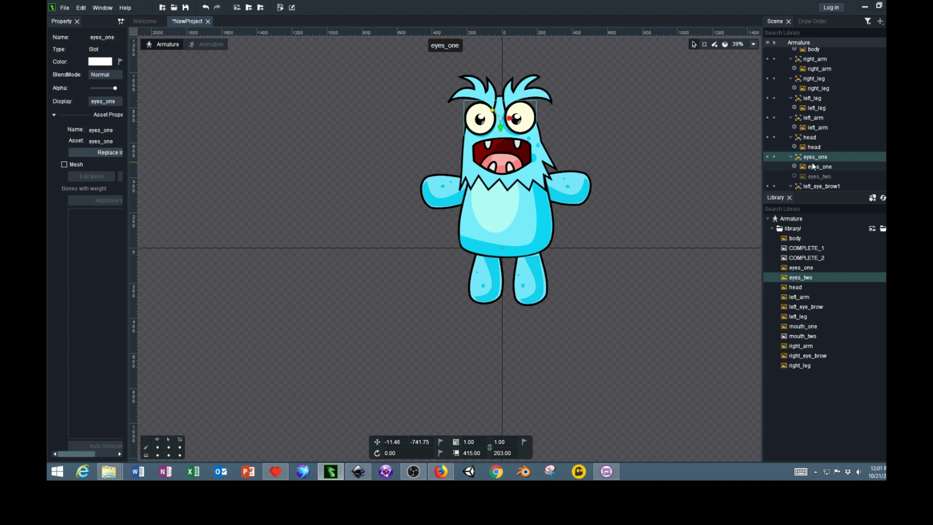
click(794, 178)
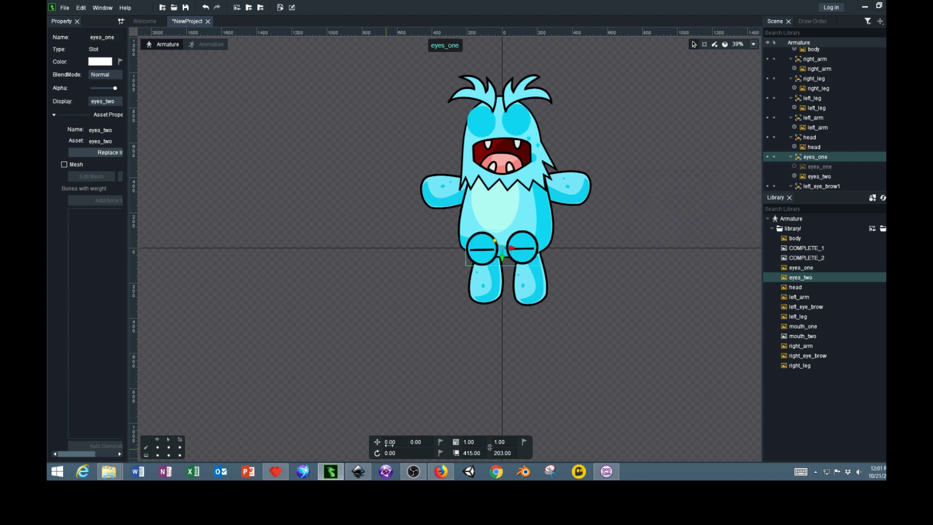
right_click(394, 441)
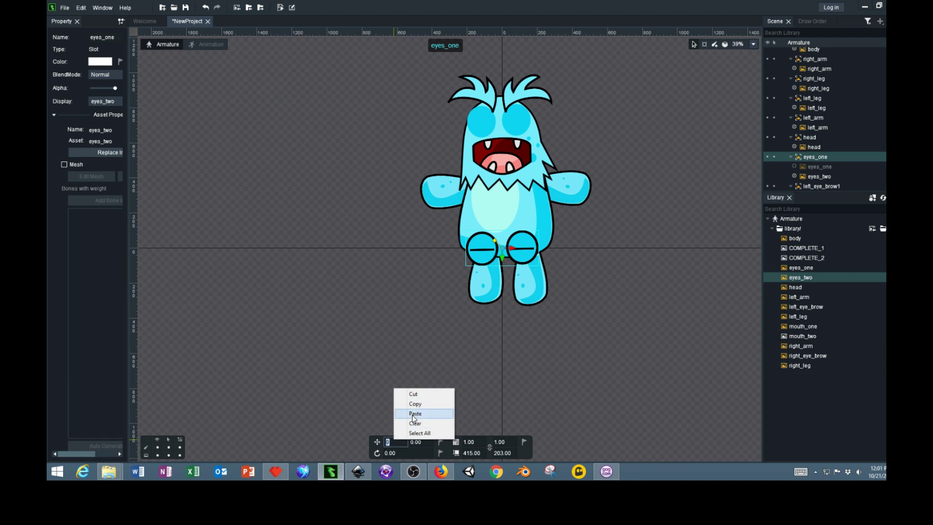
click(412, 414)
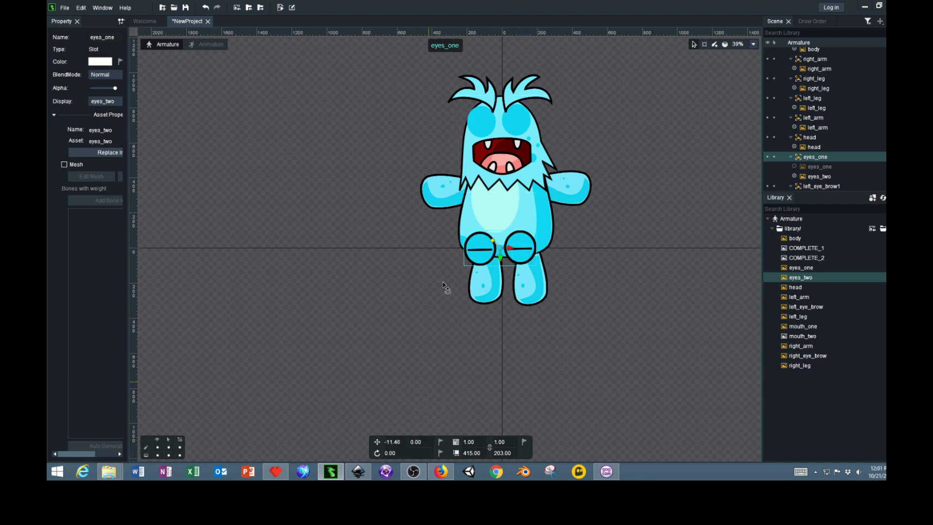
- Give eyes_two the open eyes' Y position -741.75, then show the open eyes again
click(799, 169)
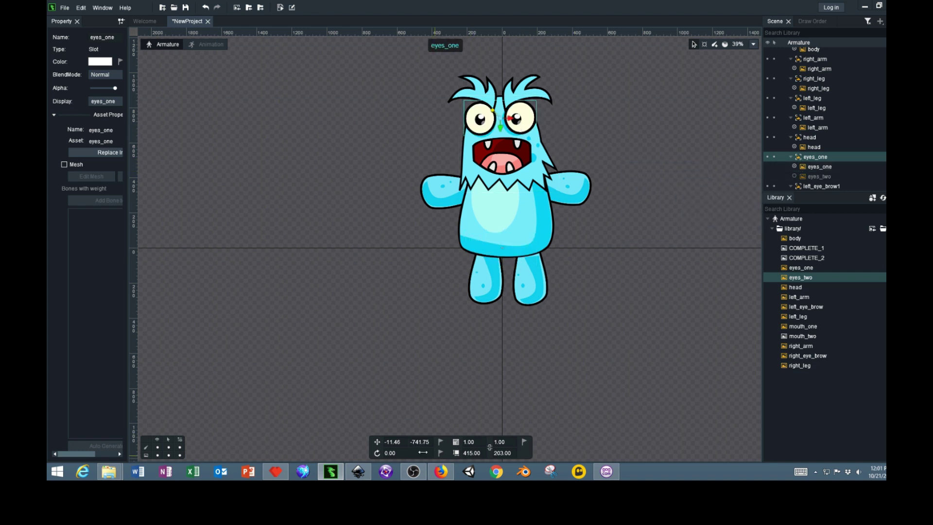
click(415, 442)
right_click(417, 441)
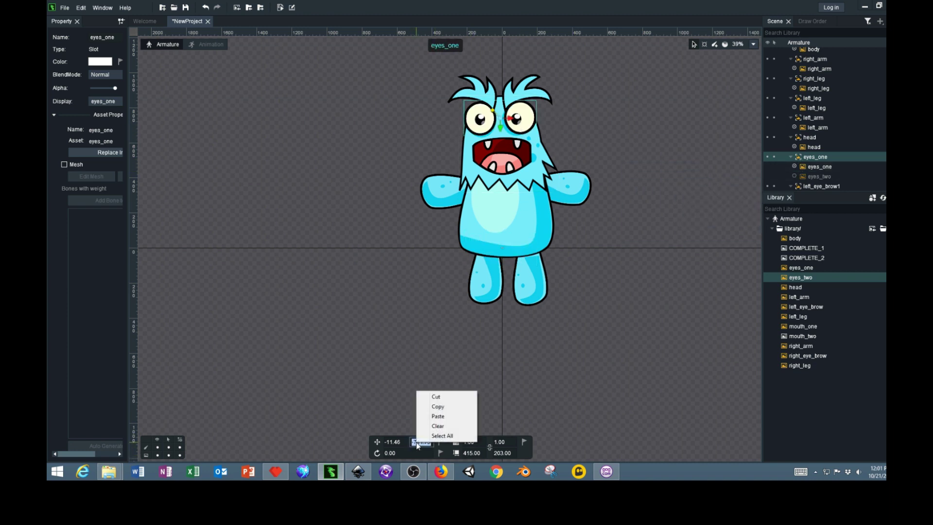
click(444, 409)
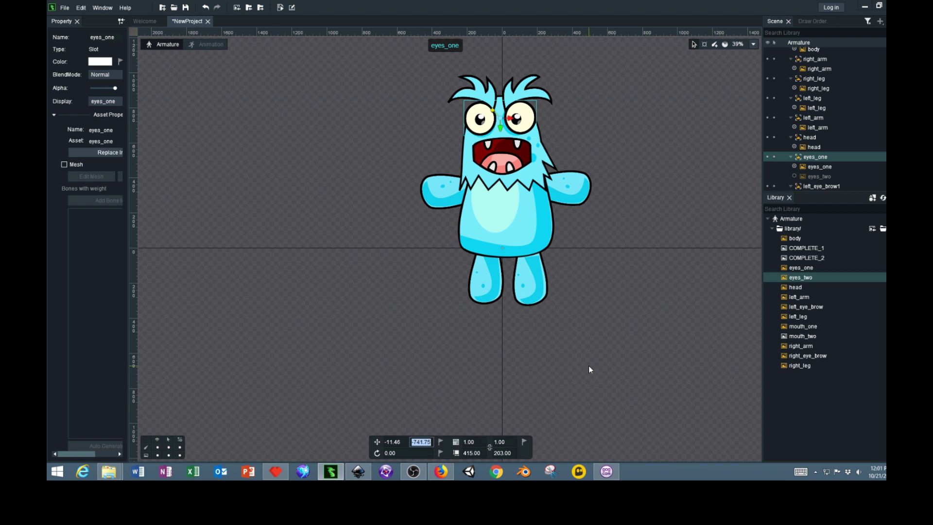
click(797, 178)
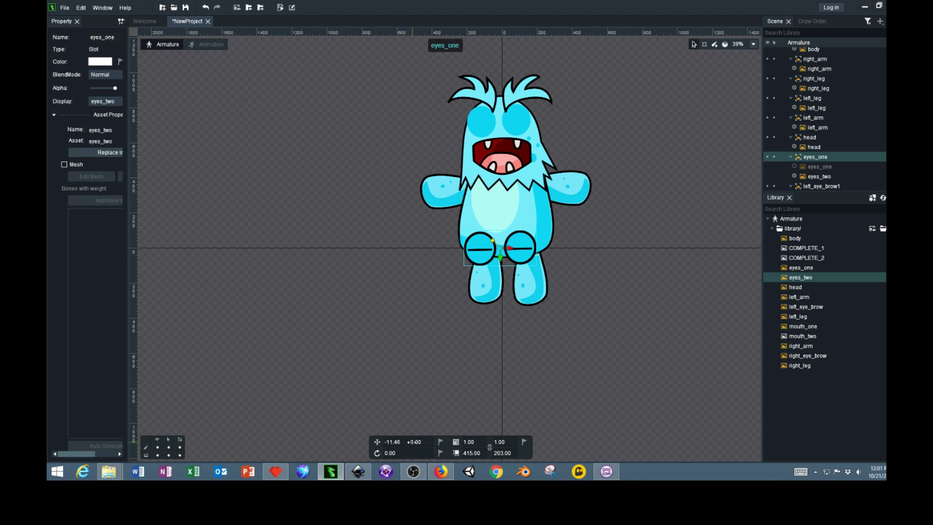
click(415, 441)
text(1)
right_click(428, 446)
click(459, 419)
key(Return)
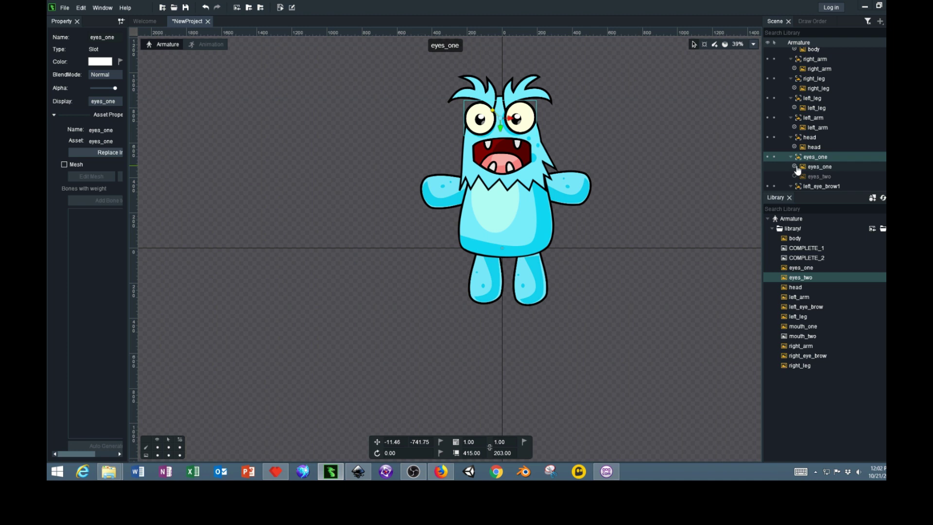
mouse_move(796, 178)
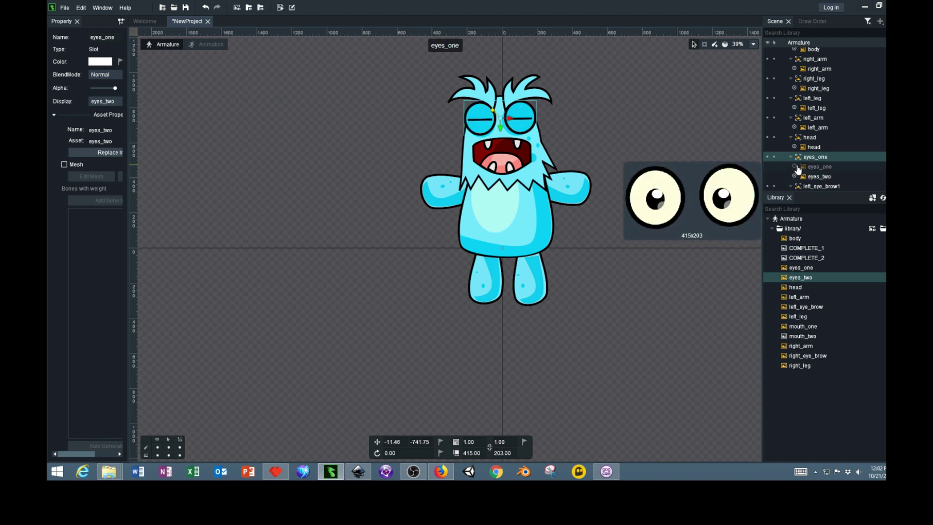
click(796, 167)
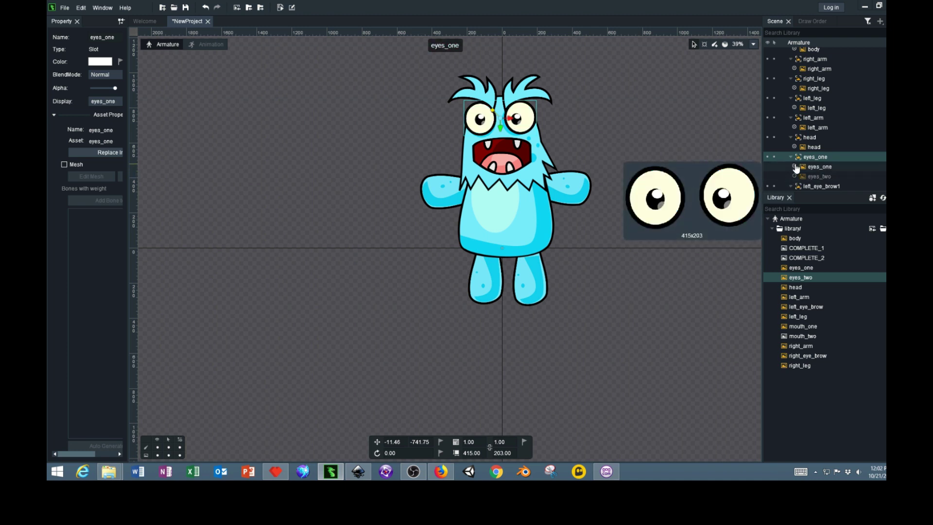
click(512, 217)
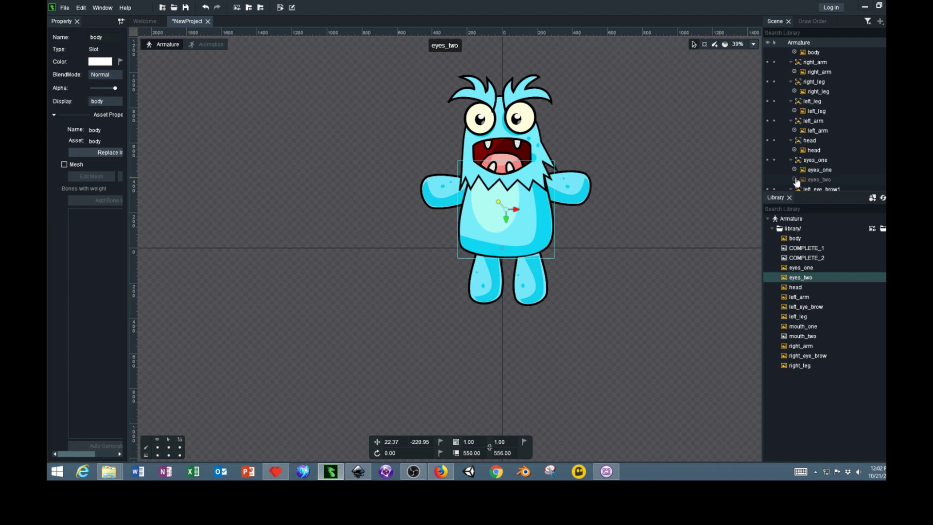
mouse_move(797, 180)
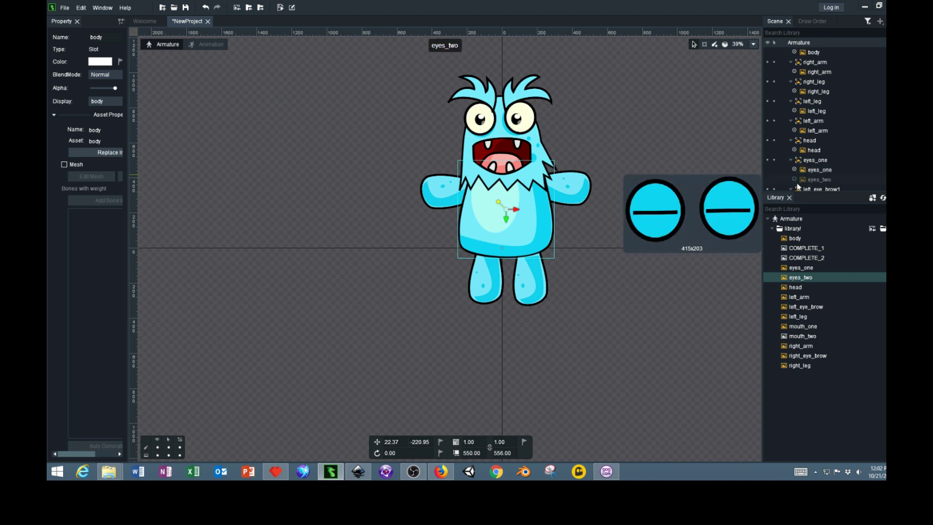
click(797, 183)
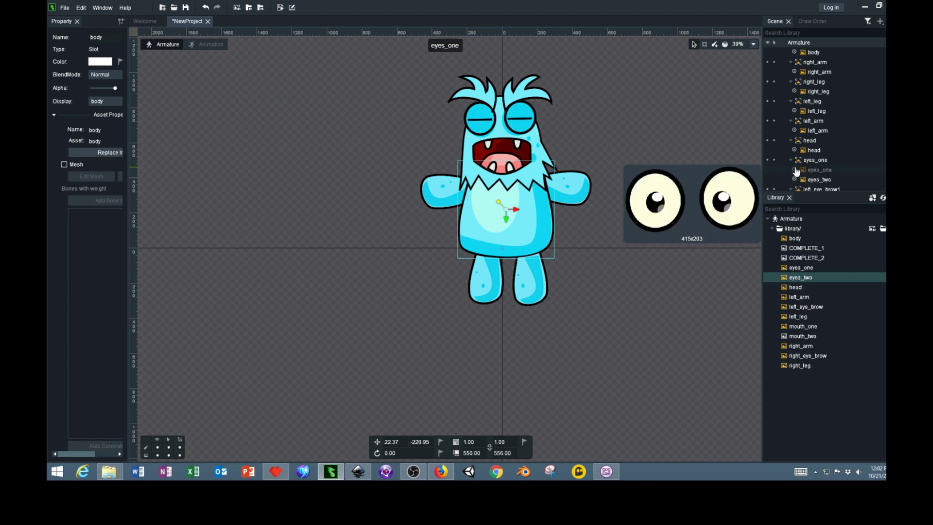
click(796, 170)
click(539, 136)
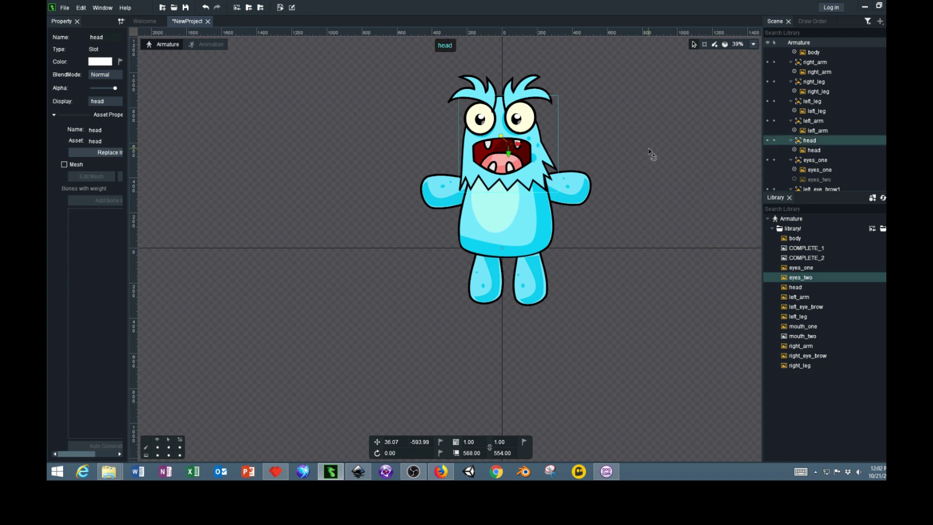
click(532, 195)
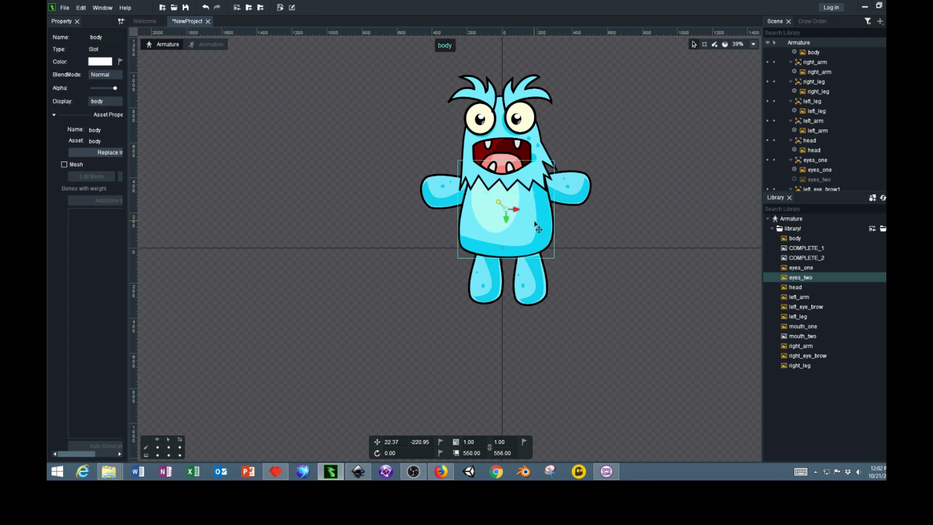
click(521, 149)
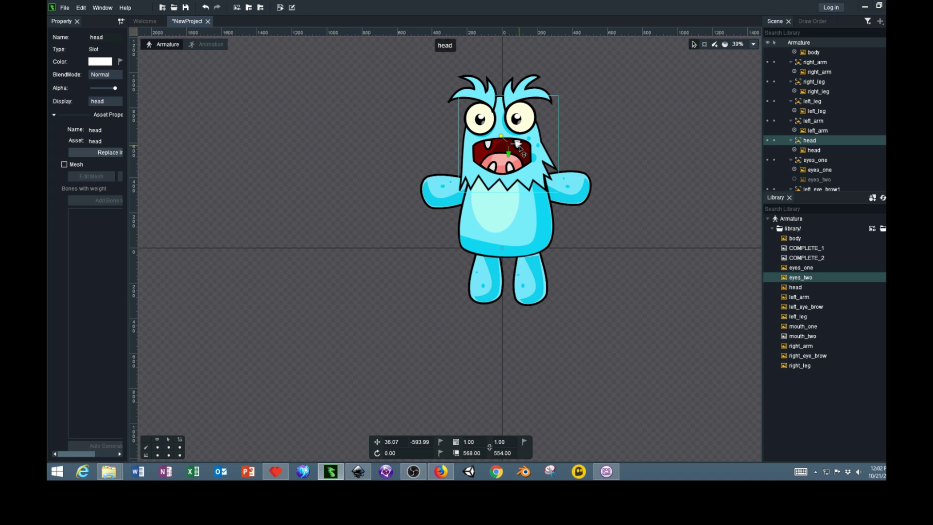
click(494, 156)
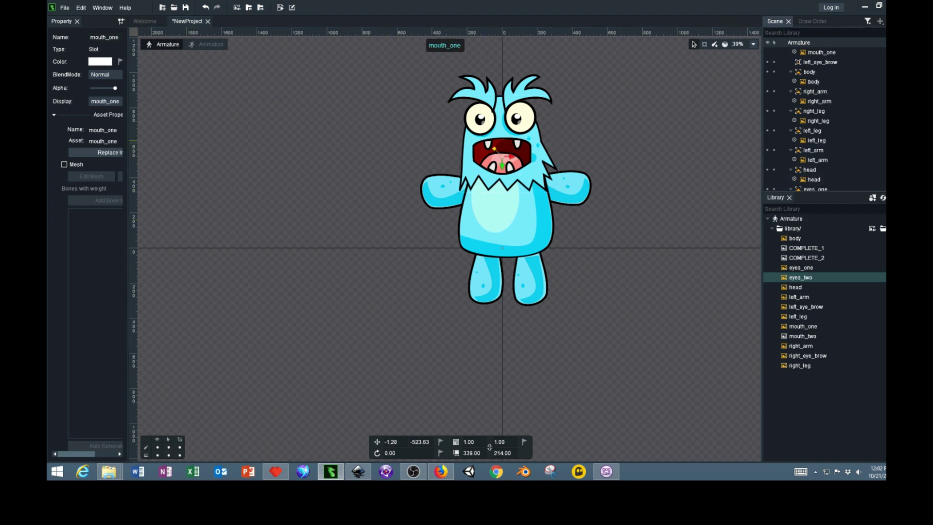
- Drop mouth_two from the Library onto the mouth_one slot in the Scene tree
scroll(853, 90, up, 5)
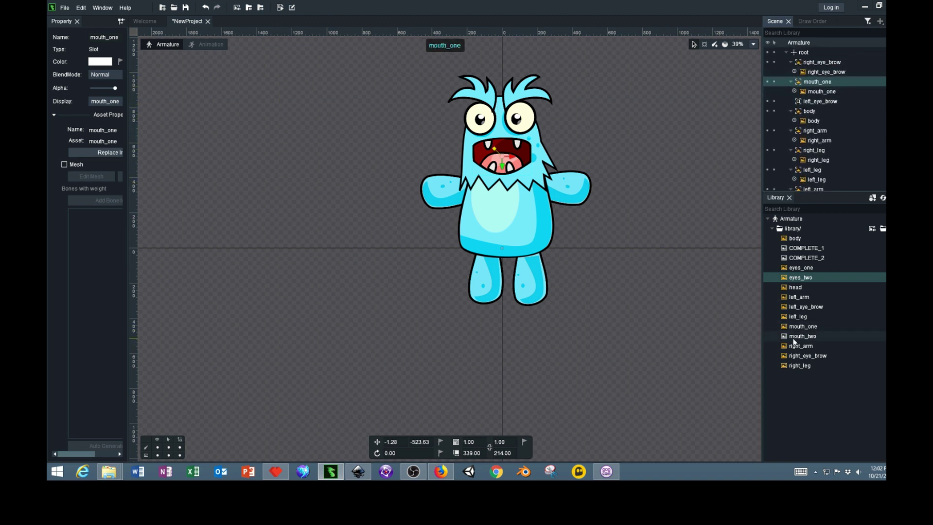
mouse_move(795, 339)
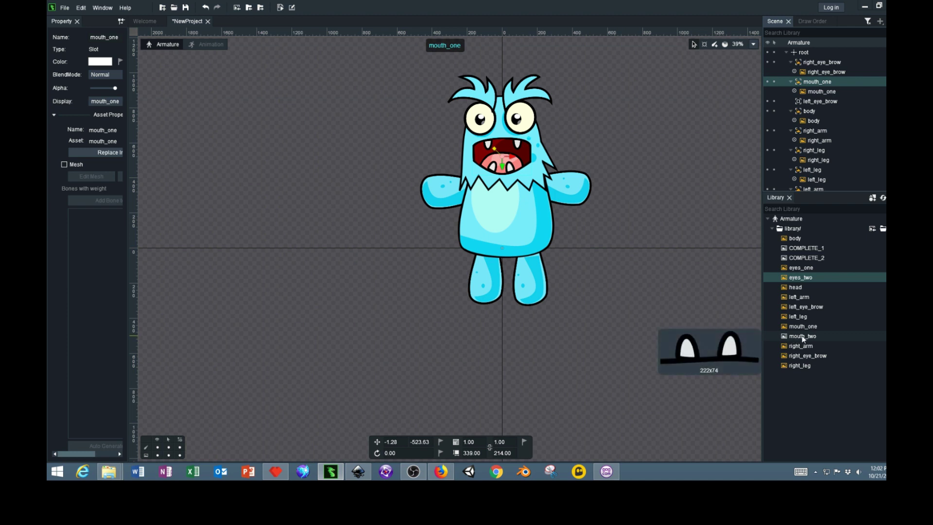
drag(803, 339, 813, 84)
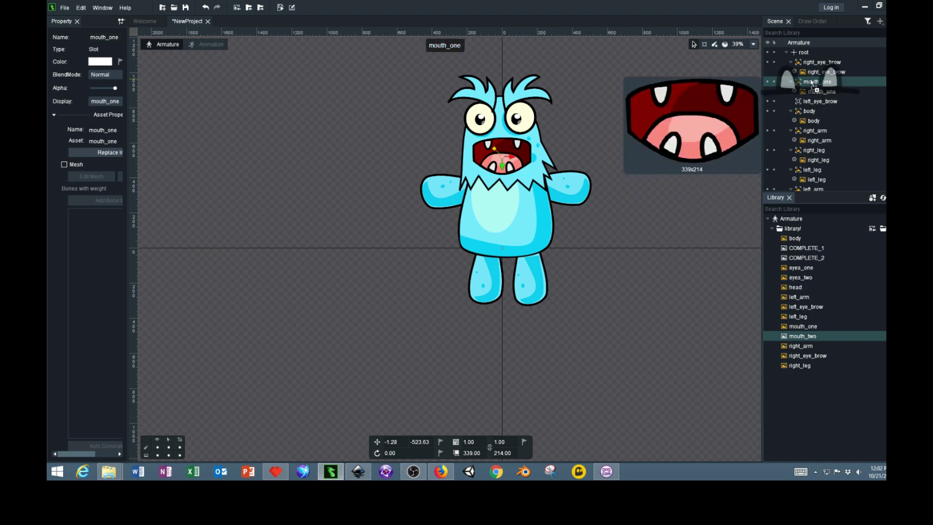
drag(813, 84, 809, 80)
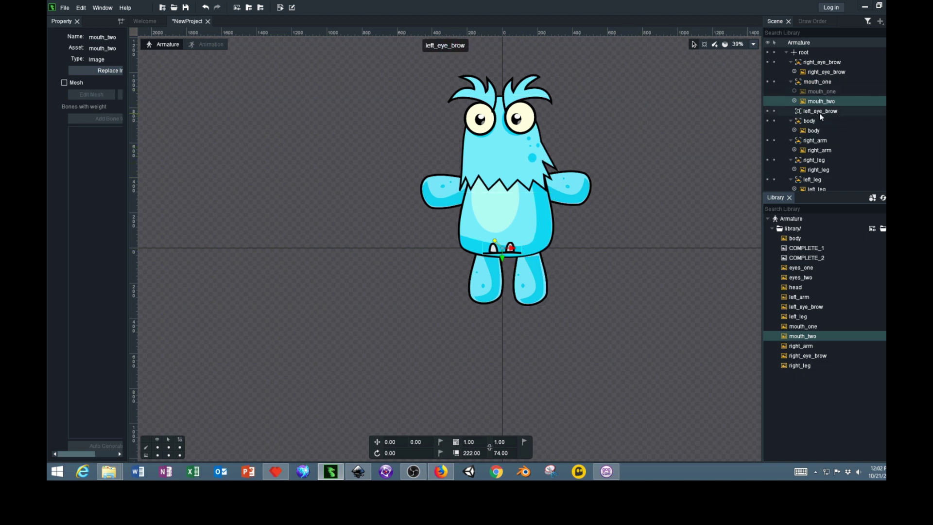
- Copy the open mouth's X position -1.28 into mouth_two
click(822, 93)
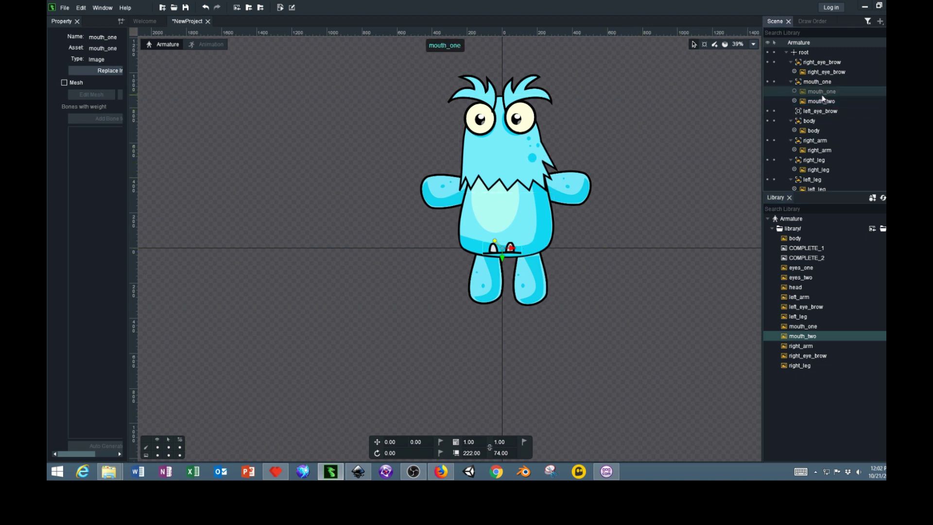
click(796, 92)
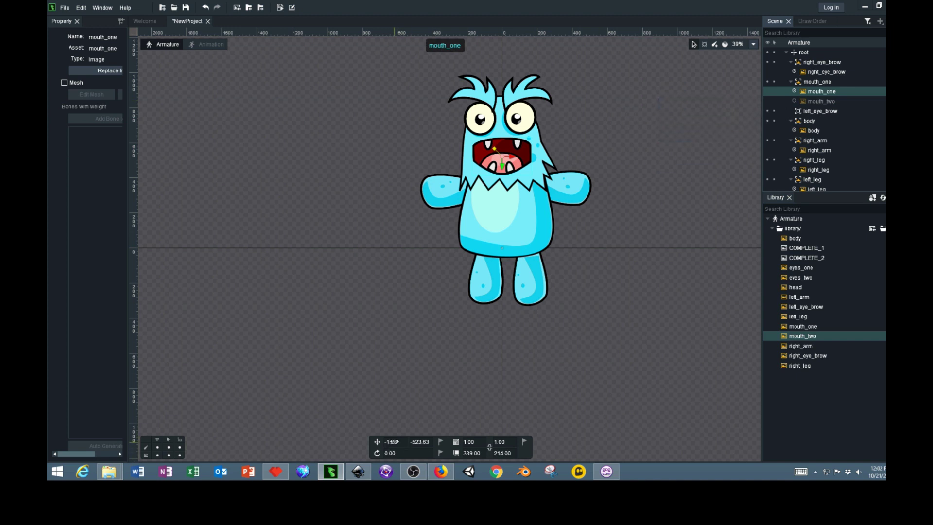
right_click(395, 441)
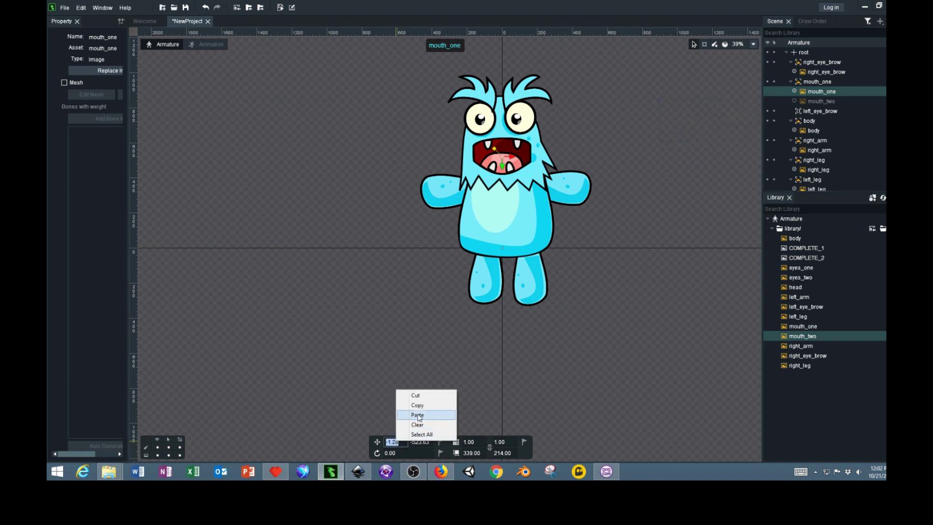
click(425, 406)
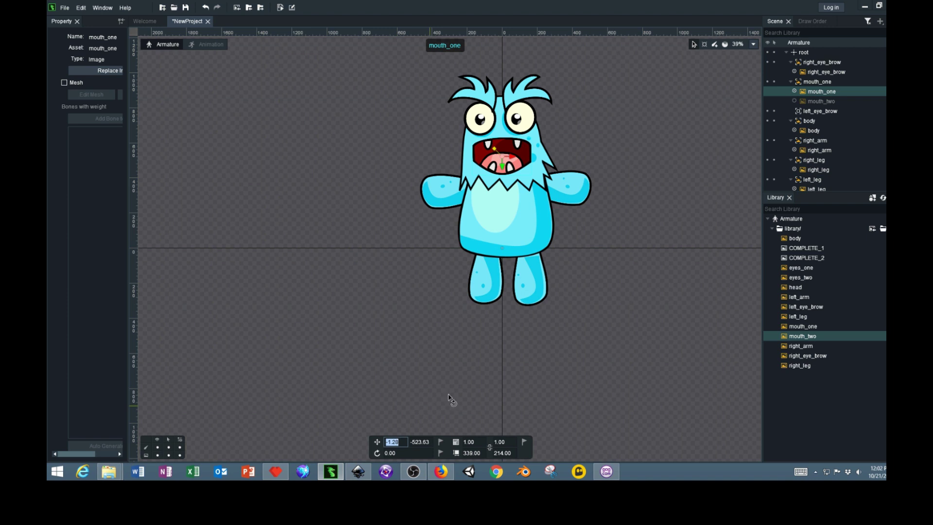
click(795, 102)
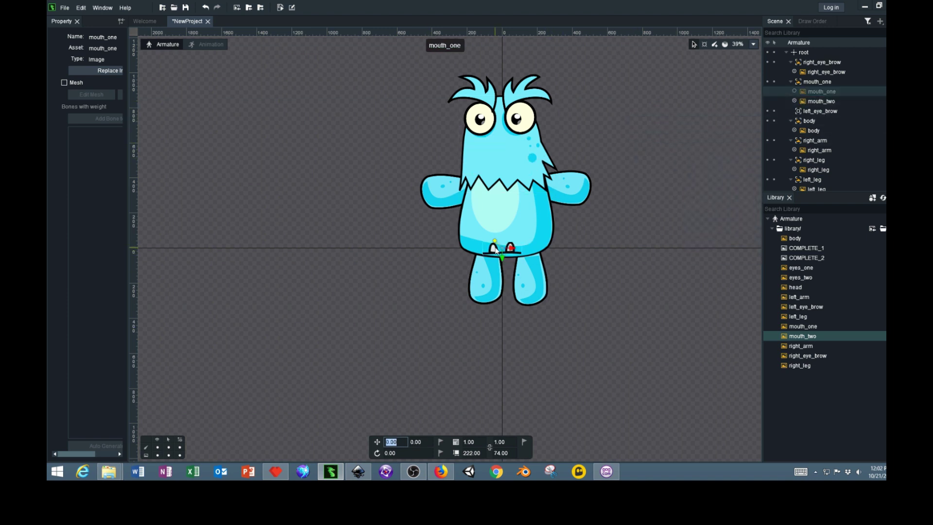
right_click(394, 442)
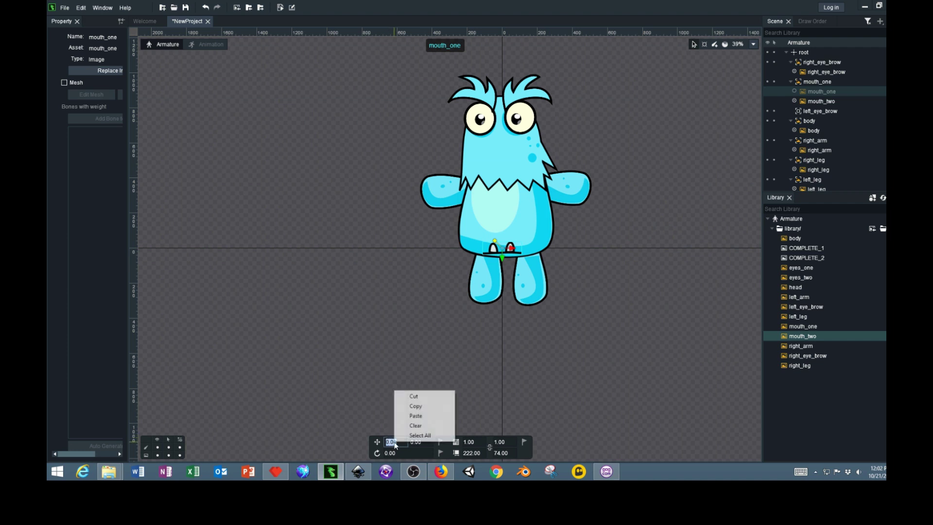
click(416, 415)
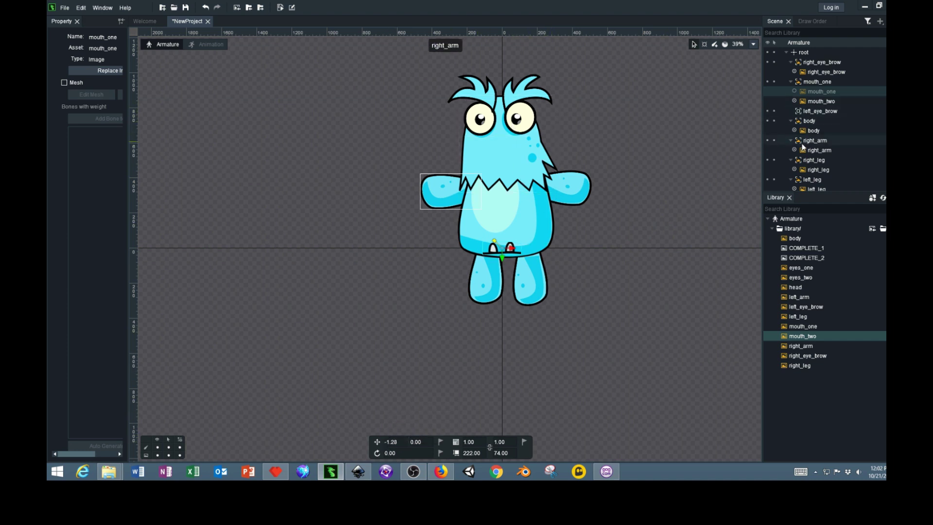
- Copy the open mouth's Y position -523.63 into mouth_two
click(796, 92)
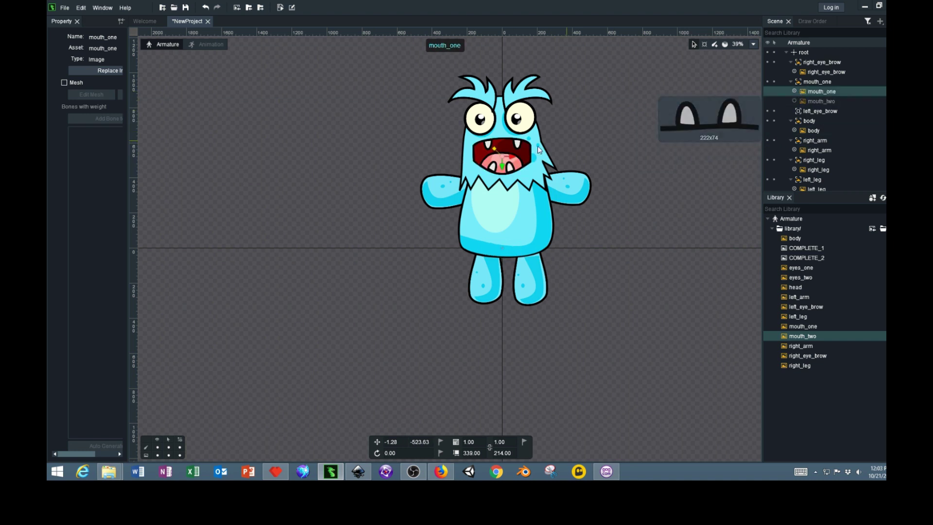
click(538, 146)
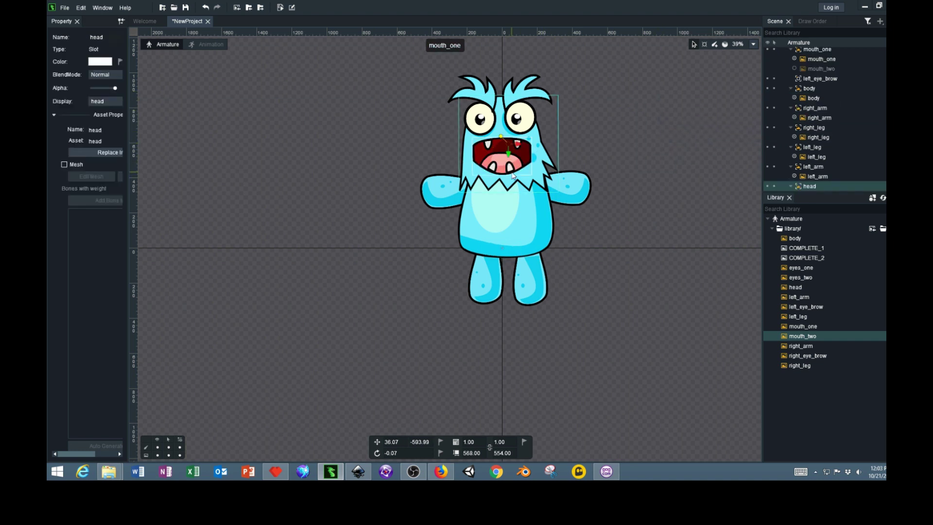
click(513, 172)
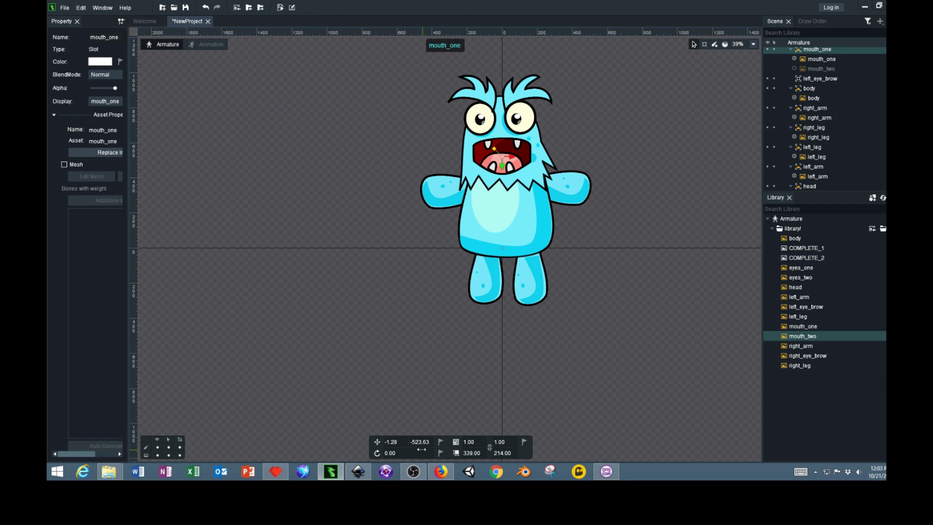
click(419, 442)
right_click(418, 442)
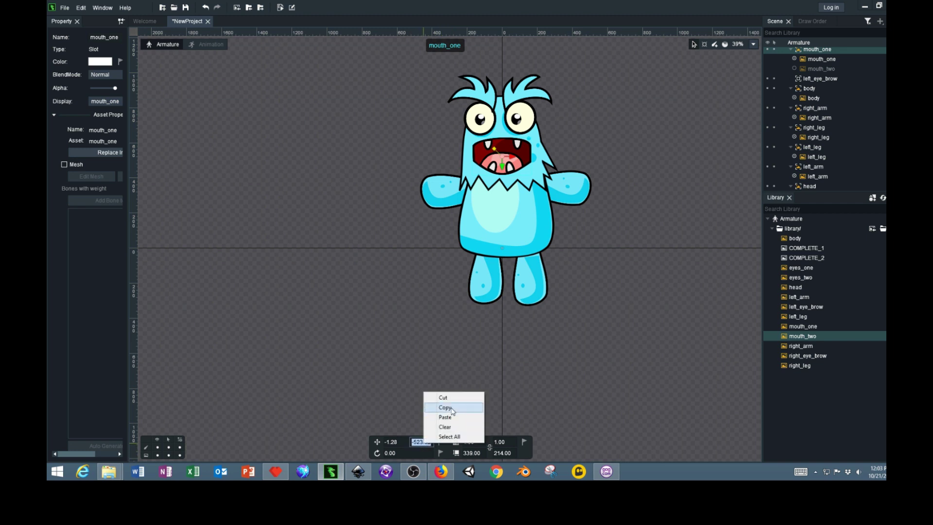
click(451, 410)
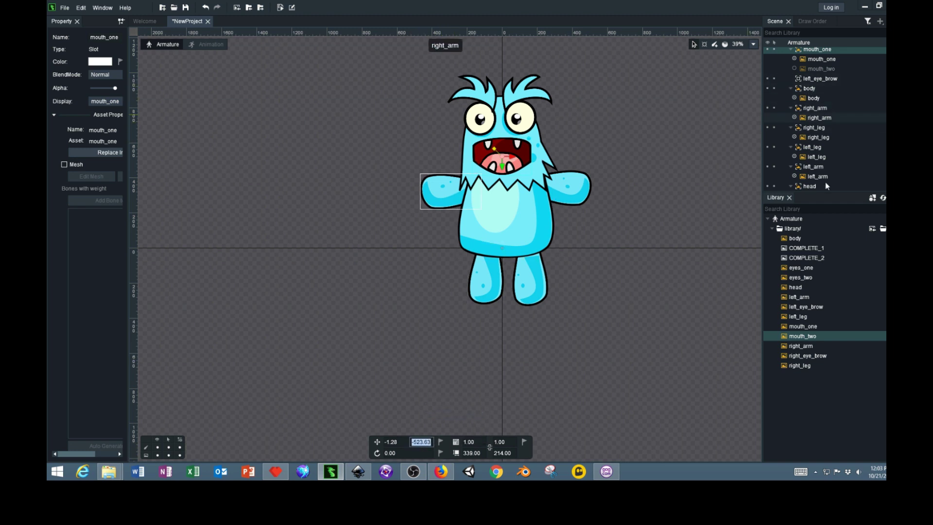
scroll(809, 92, up, 1)
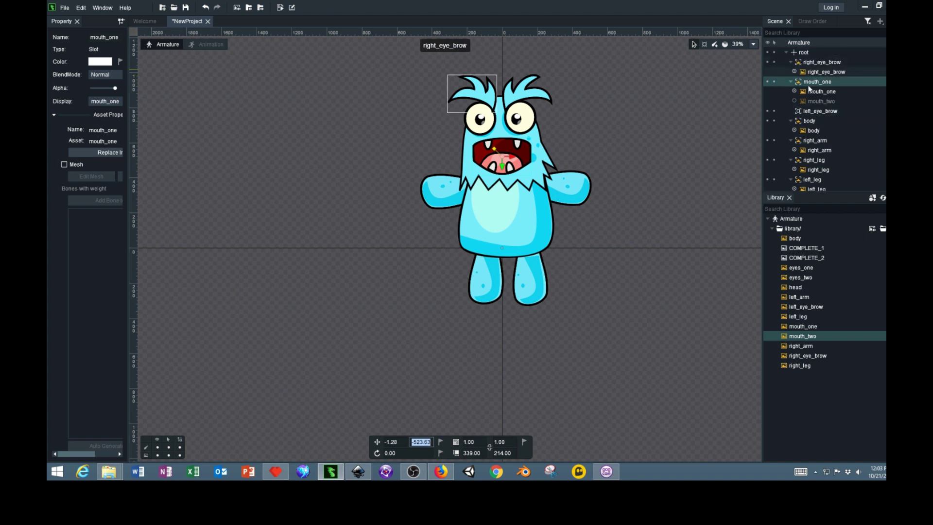
click(794, 102)
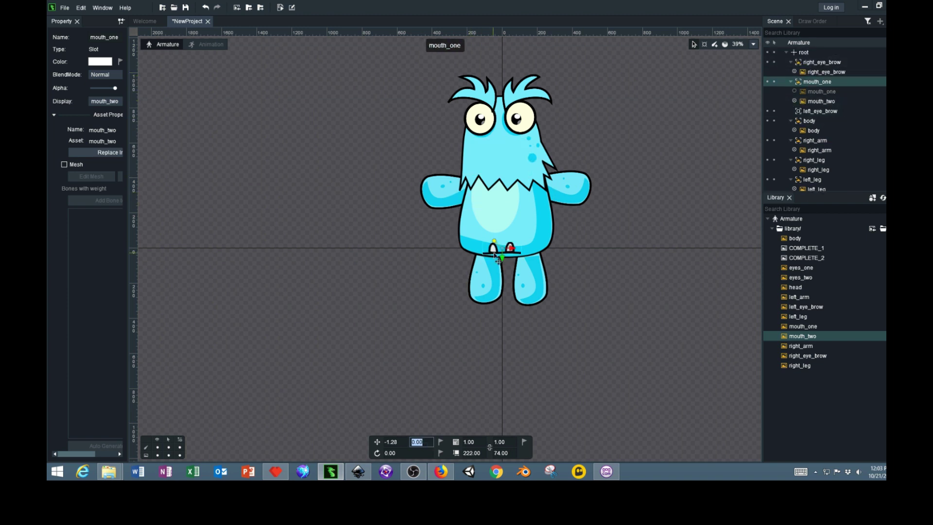
right_click(424, 442)
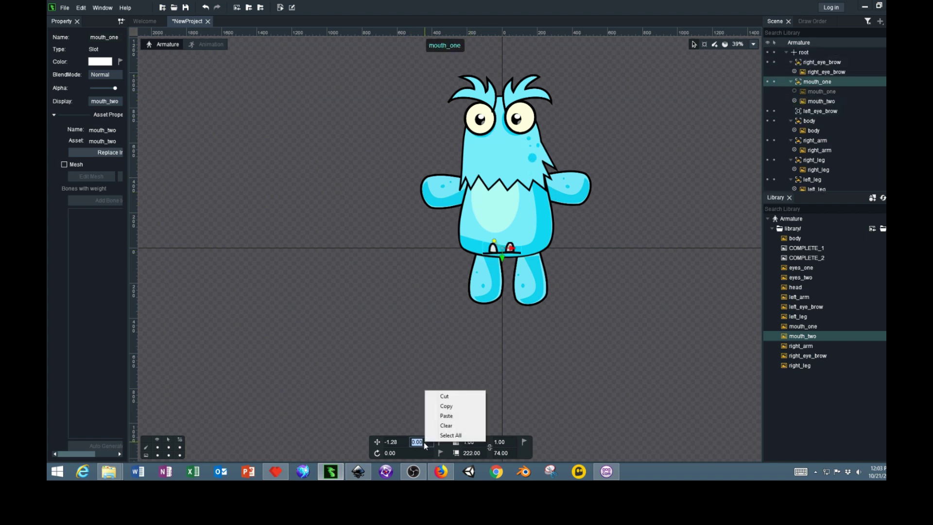
click(451, 415)
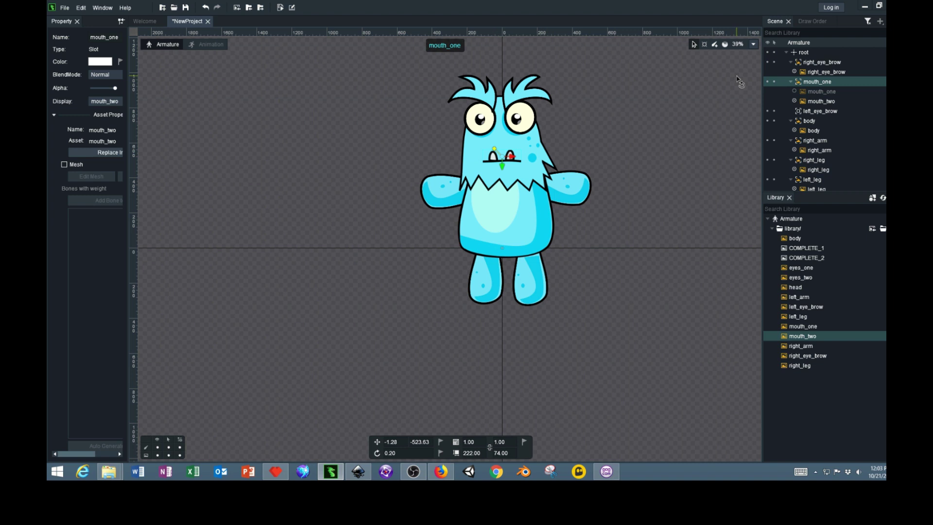
- Preview open and closed mouth and eye images, leaving mouth_two and eyes_one displayed
click(795, 91)
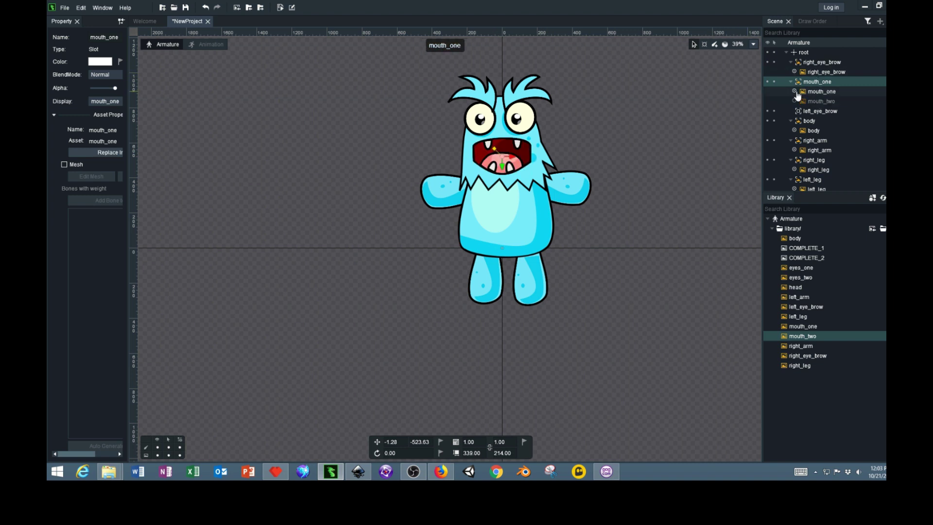
click(795, 101)
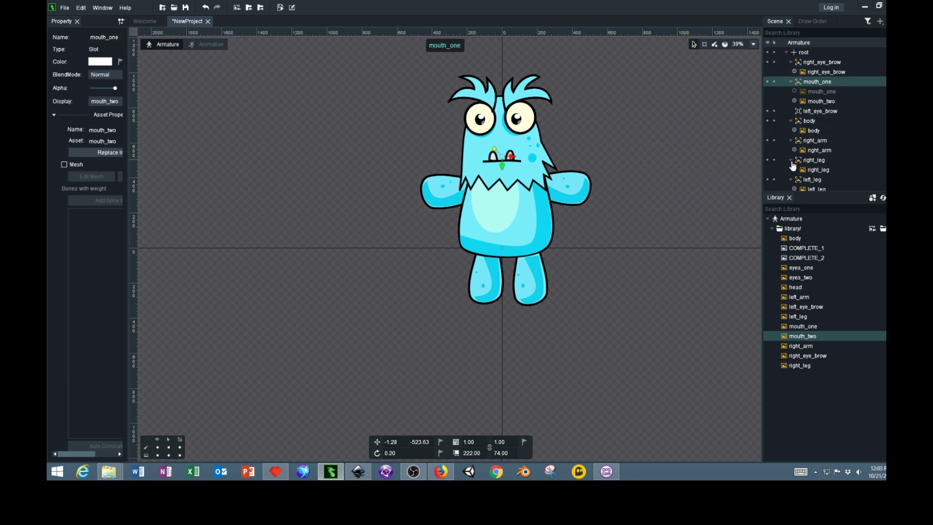
scroll(793, 166, down, 3)
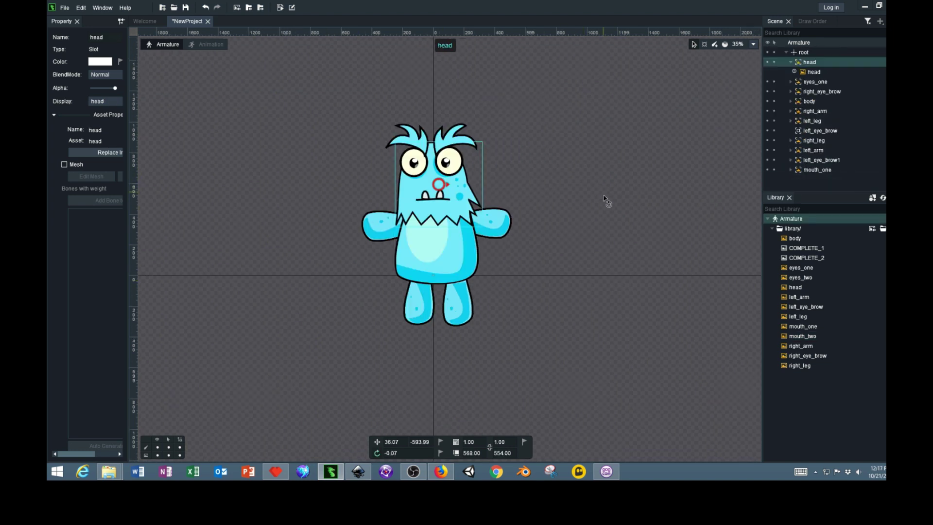
click(445, 133)
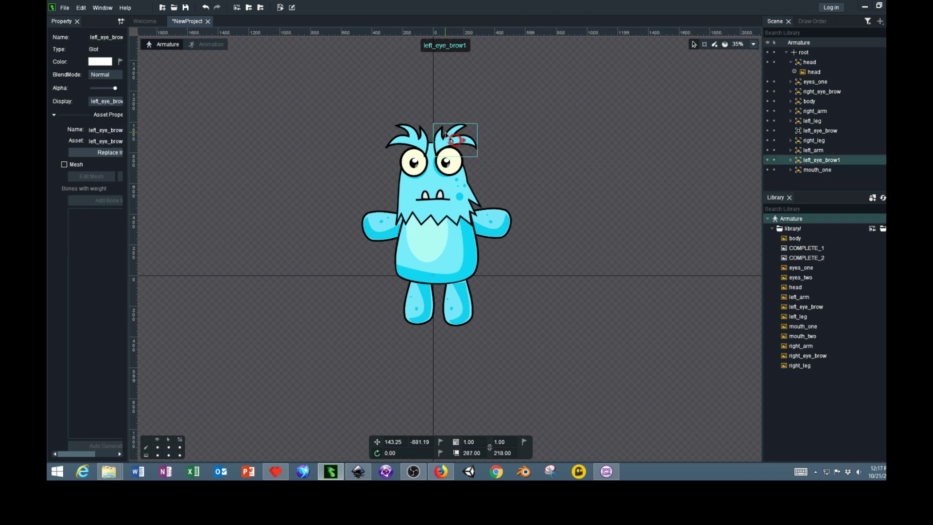
click(791, 82)
click(794, 101)
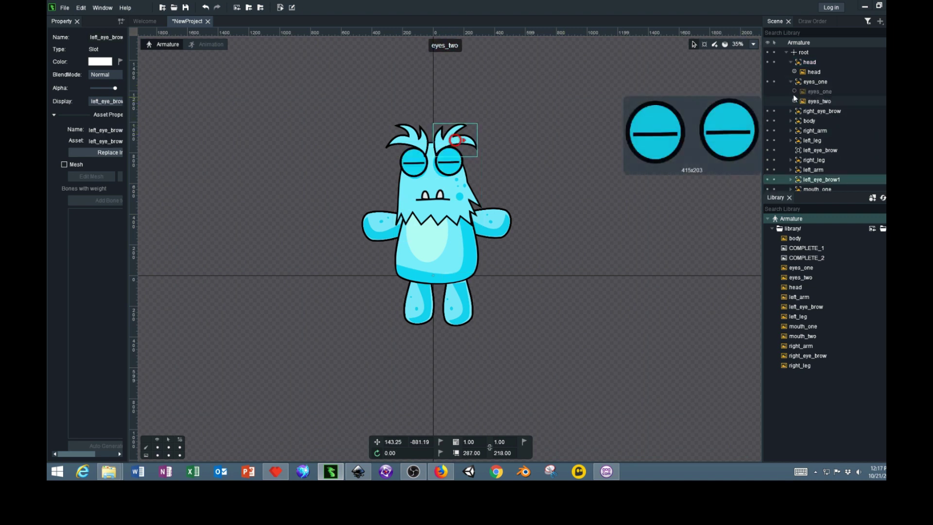
click(794, 92)
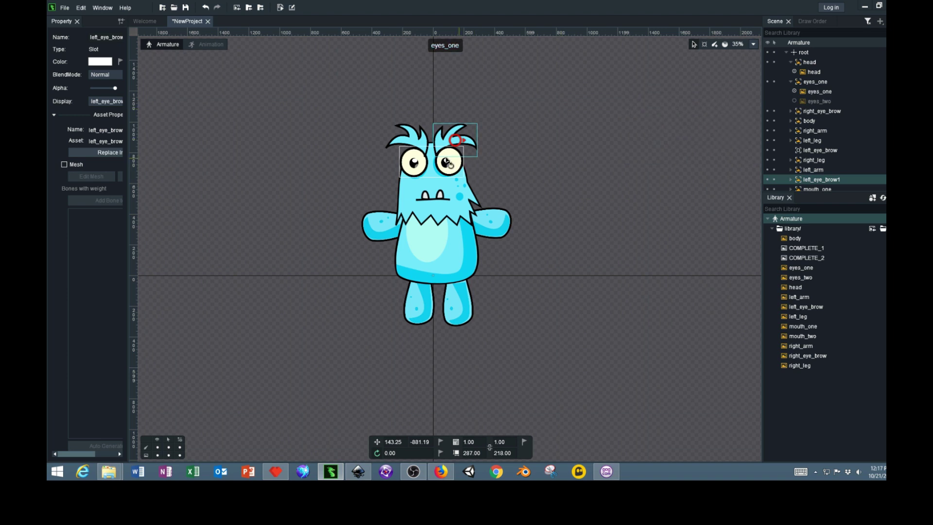
click(449, 212)
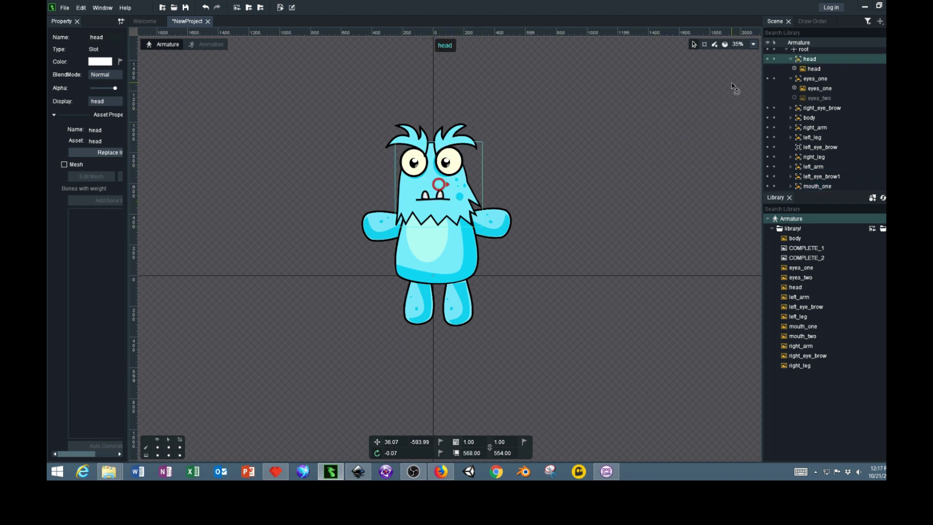
- Draw a body bone up the torso and child bones along both arms
click(715, 44)
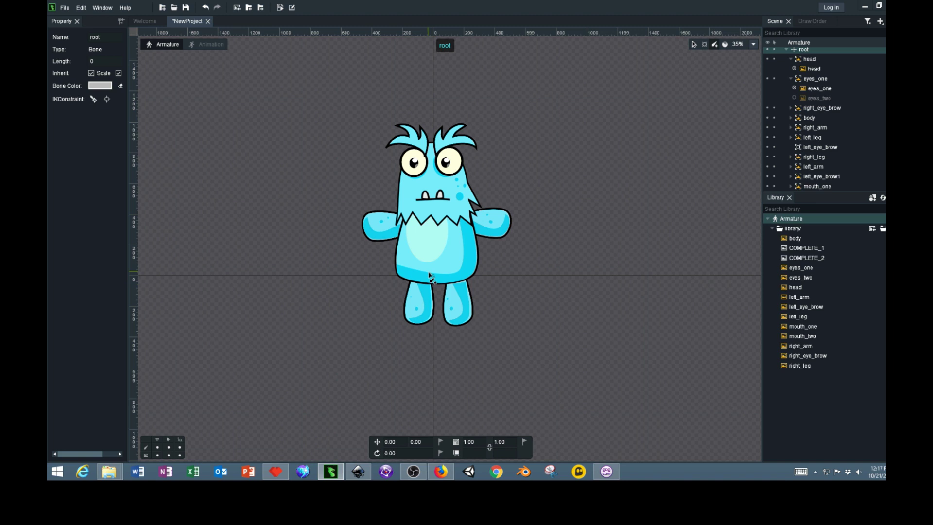
drag(433, 272, 438, 234)
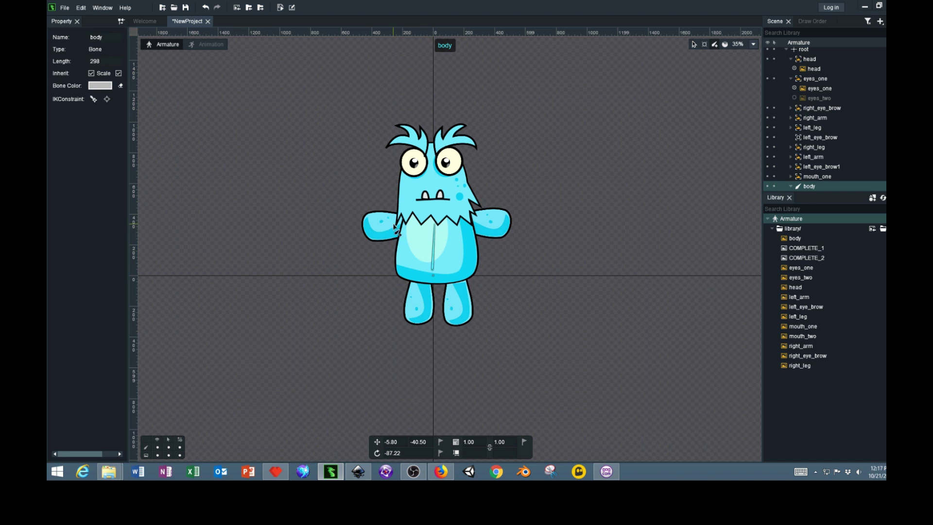
drag(403, 232, 368, 236)
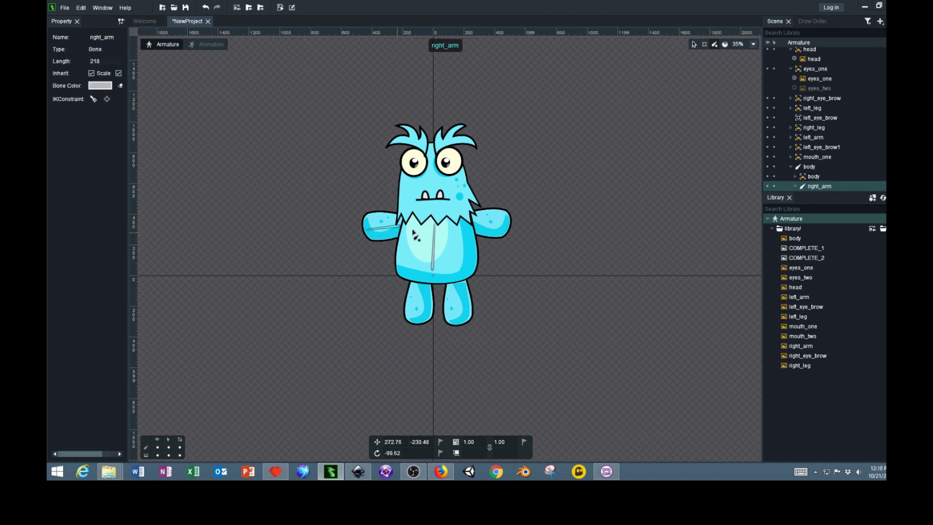
click(437, 248)
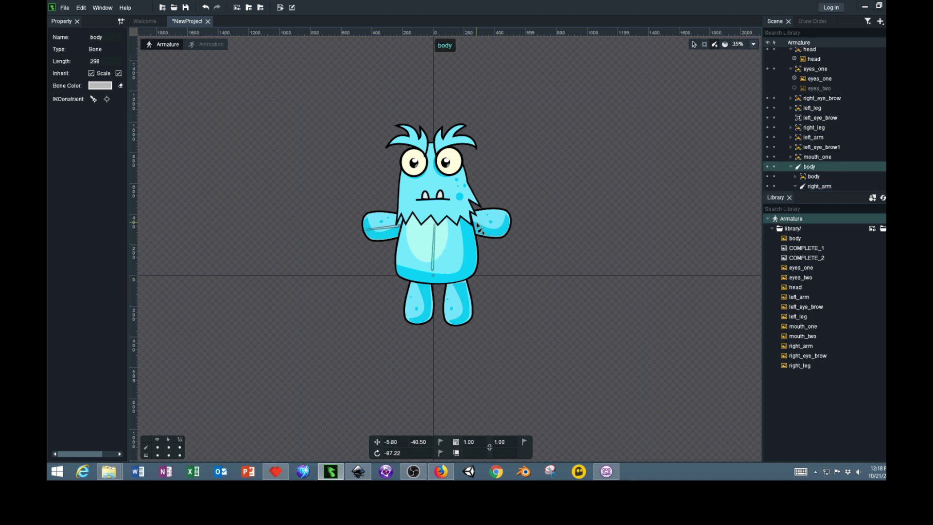
drag(478, 226, 513, 228)
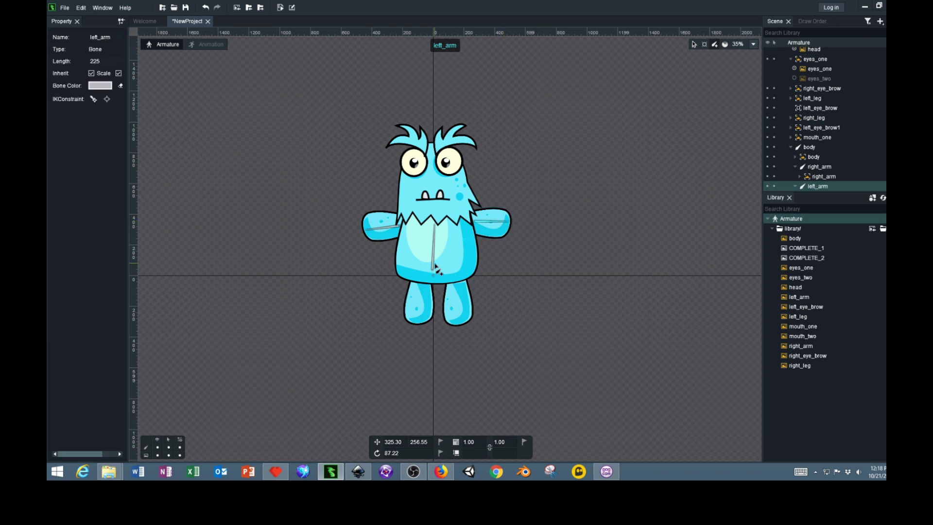
shift+click(432, 265)
click(432, 265)
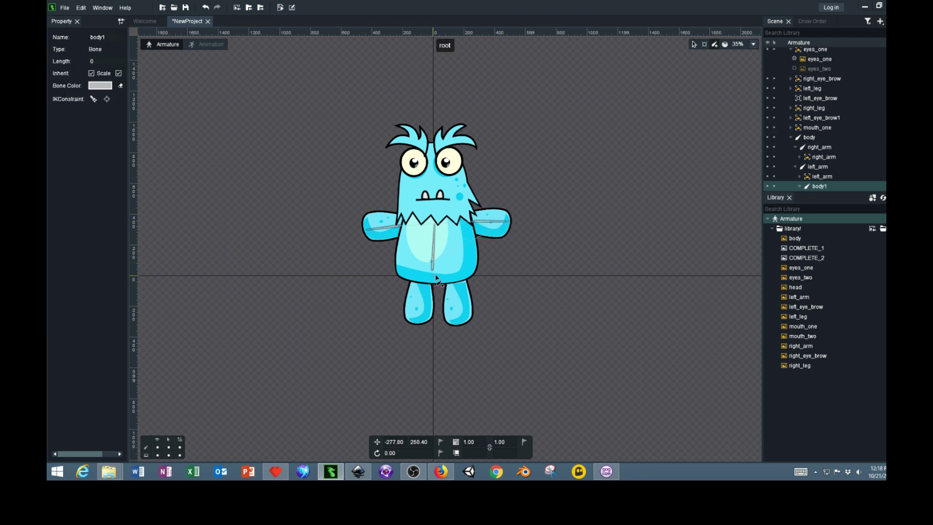
key(ctrl+z)
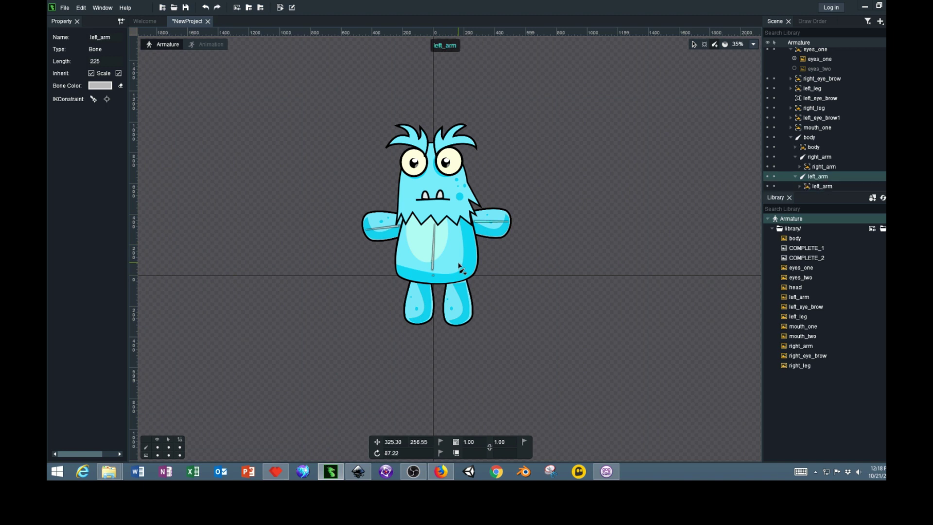
- Draw body-child bones down both legs and up into the head, then test-rotate the head
click(434, 266)
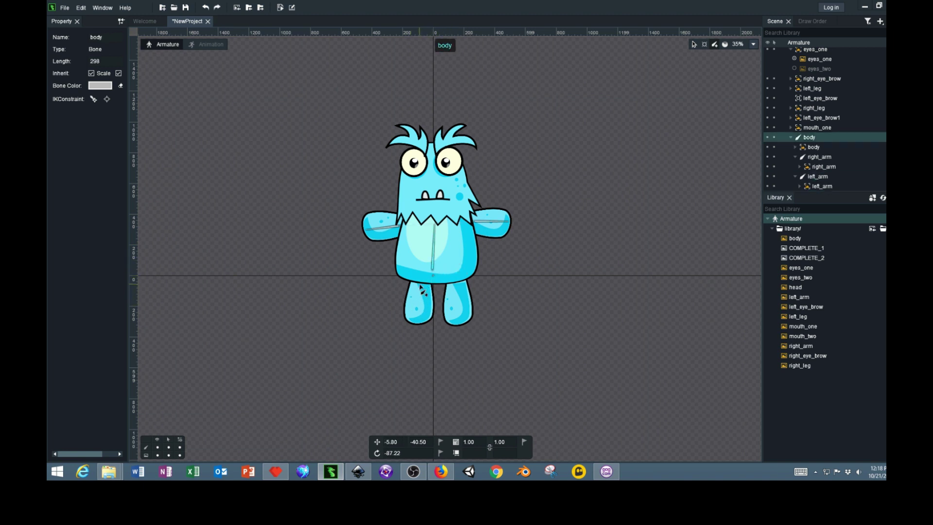
drag(421, 287, 418, 325)
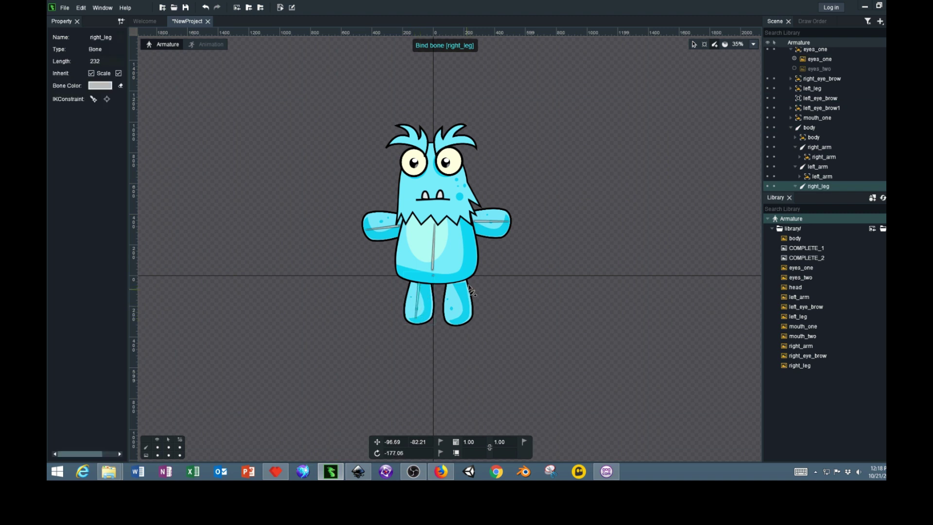
click(433, 266)
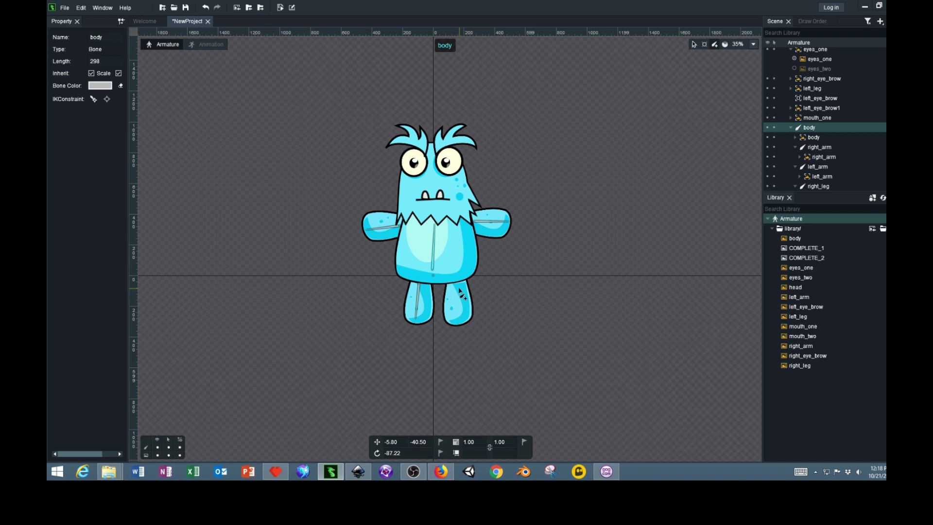
drag(457, 291, 459, 326)
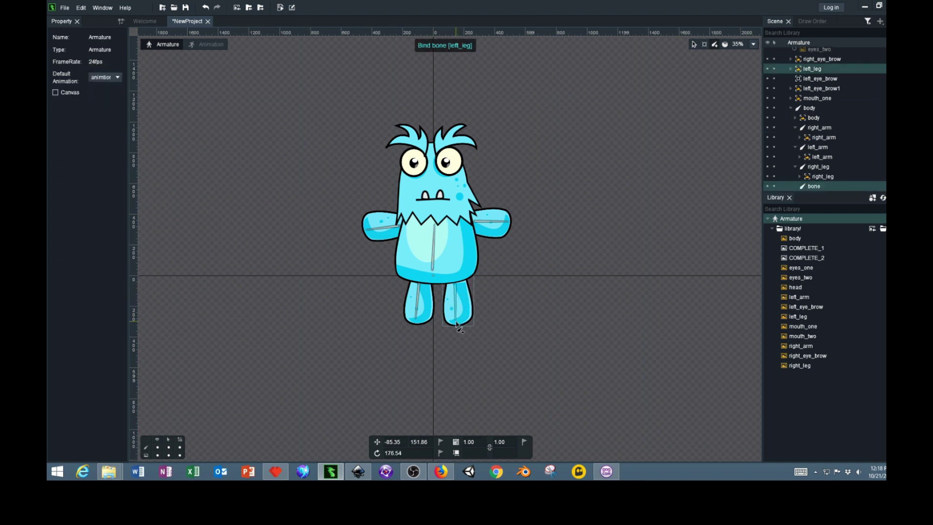
drag(457, 325, 457, 325)
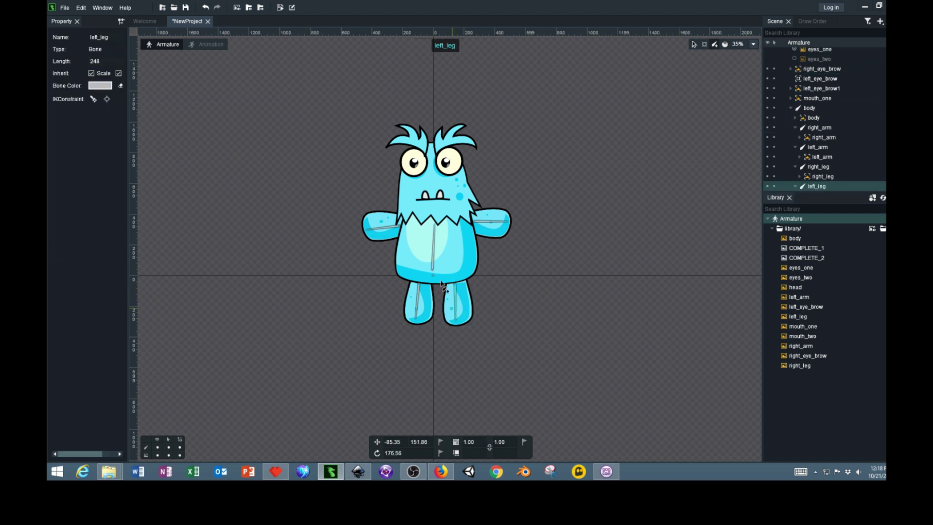
click(435, 255)
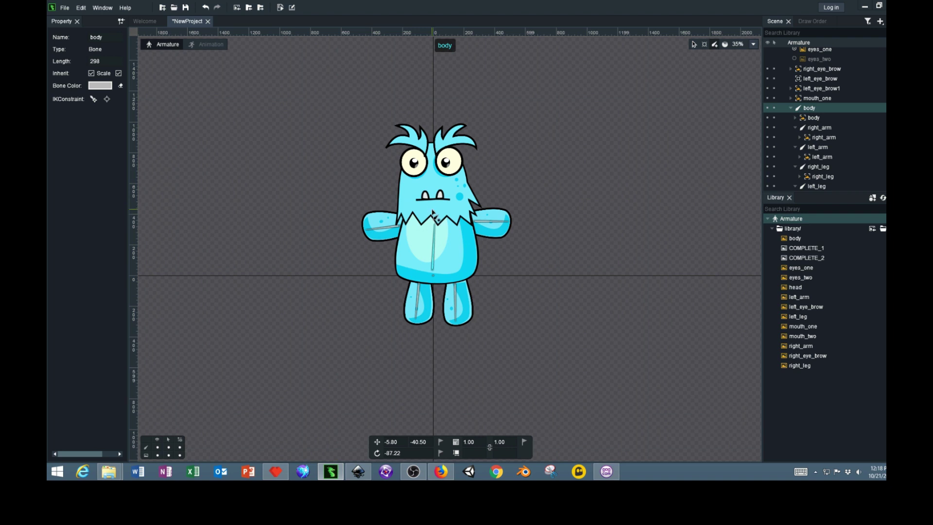
drag(434, 213, 433, 148)
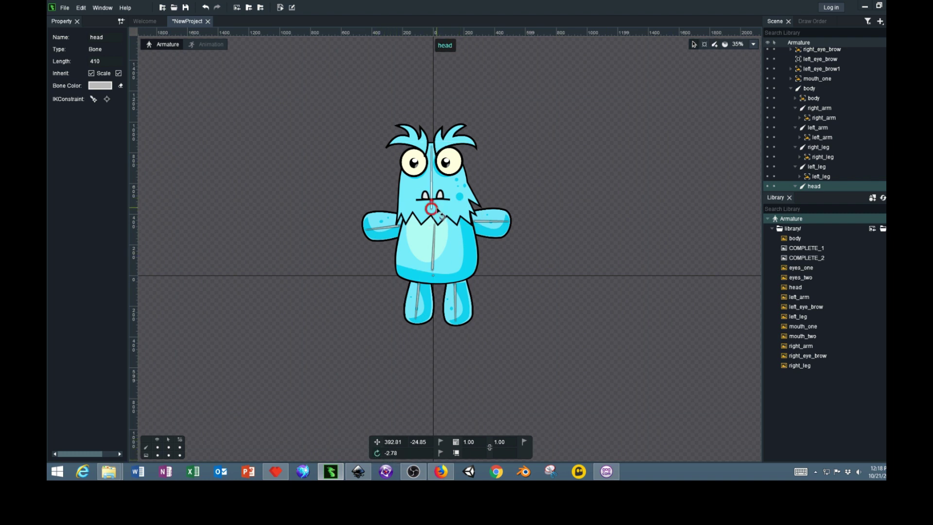
drag(441, 215, 448, 210)
- Set the head bone as parent of the right and left eyebrow slots
click(463, 168)
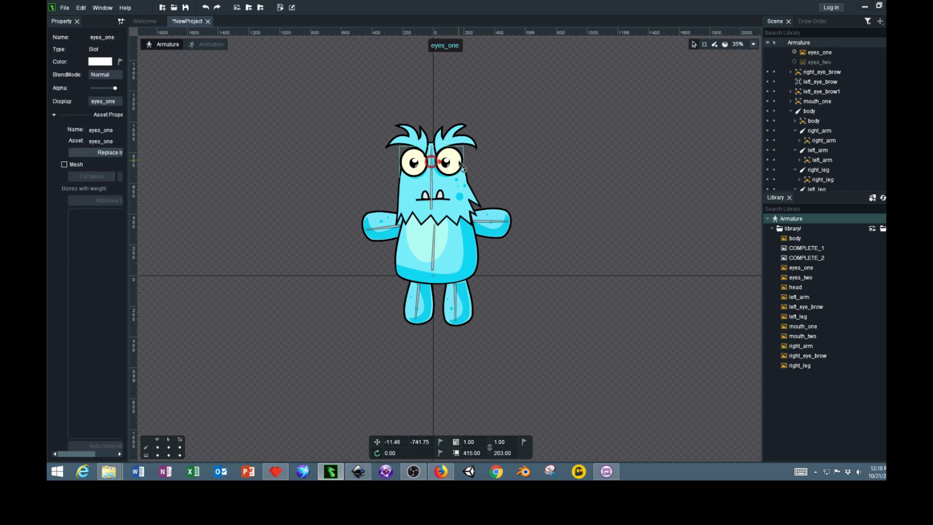
click(415, 142)
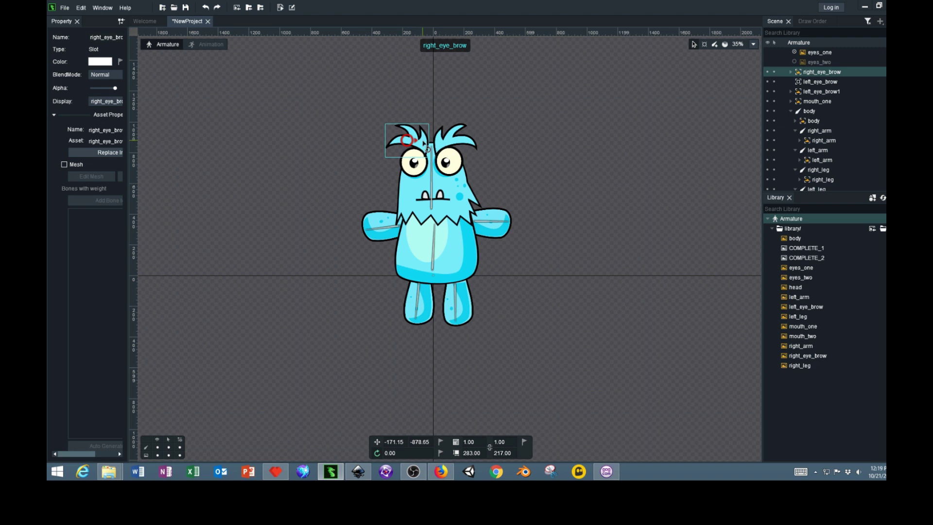
right_click(426, 144)
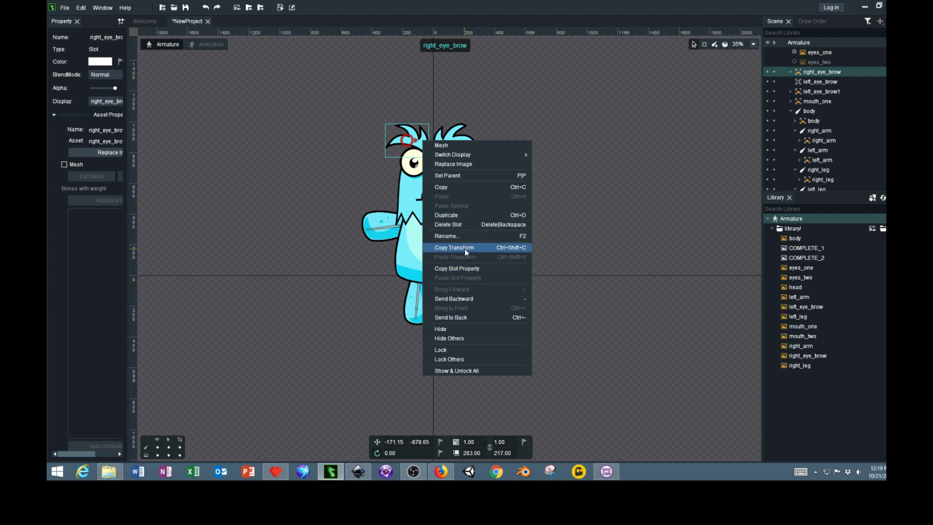
click(460, 175)
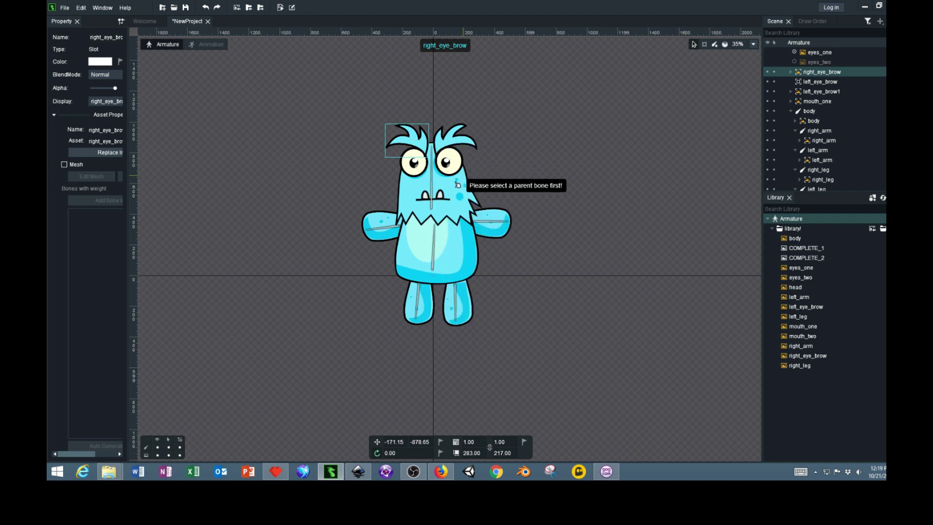
click(432, 196)
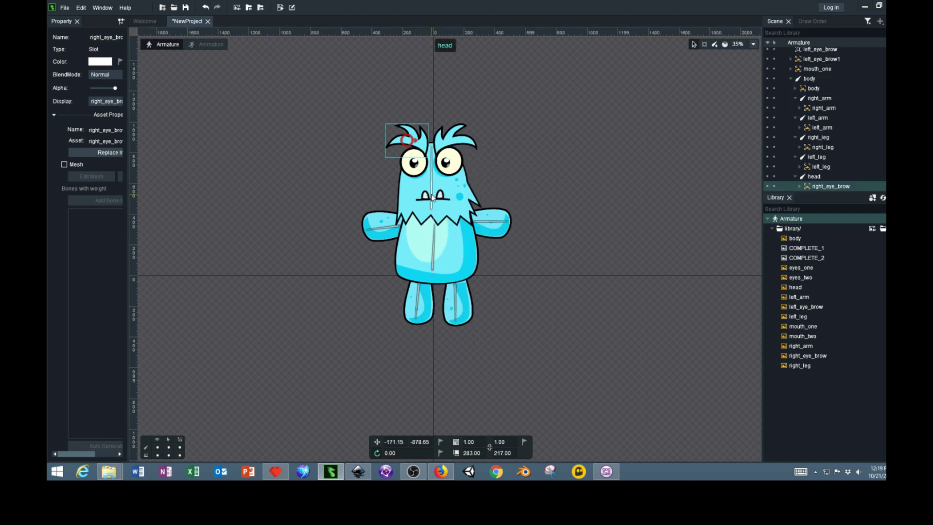
click(446, 140)
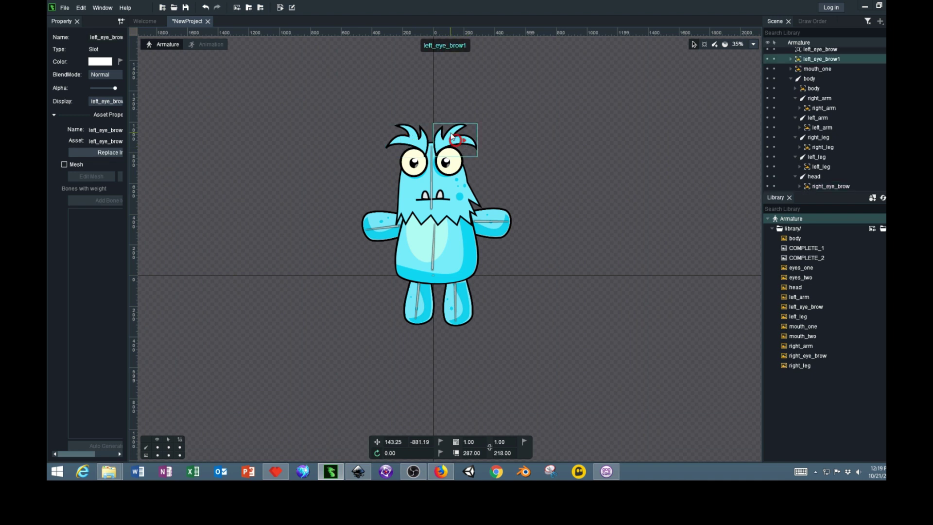
right_click(445, 139)
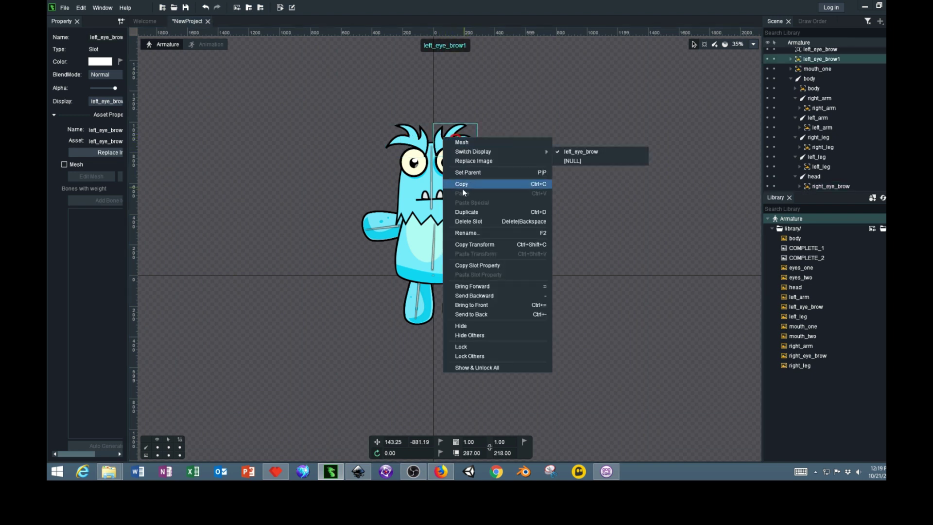
click(468, 173)
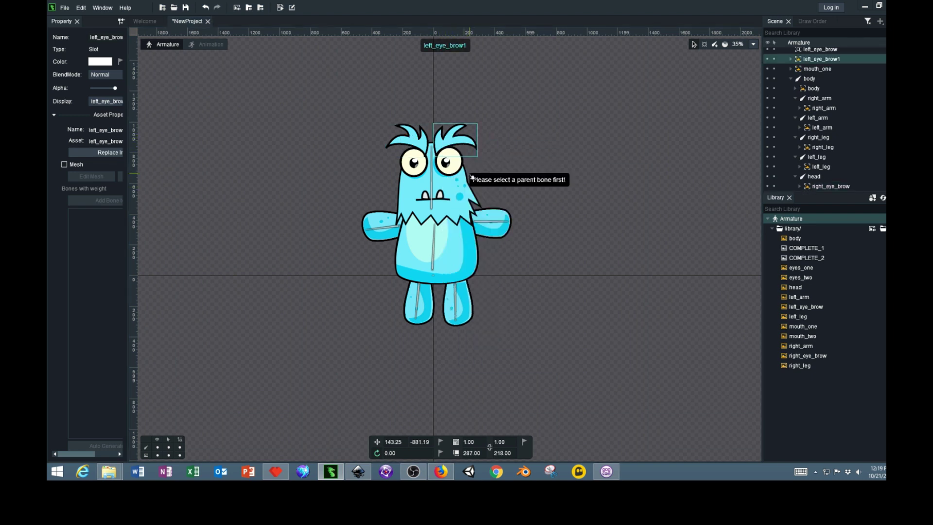
click(433, 194)
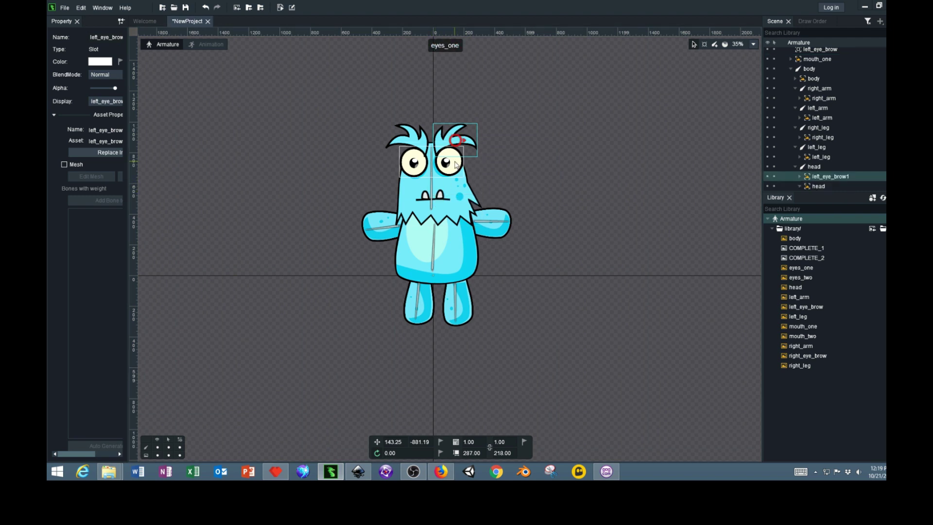
- Set the head bone as parent of the eyes_one and mouth_one slots
click(437, 184)
right_click(457, 166)
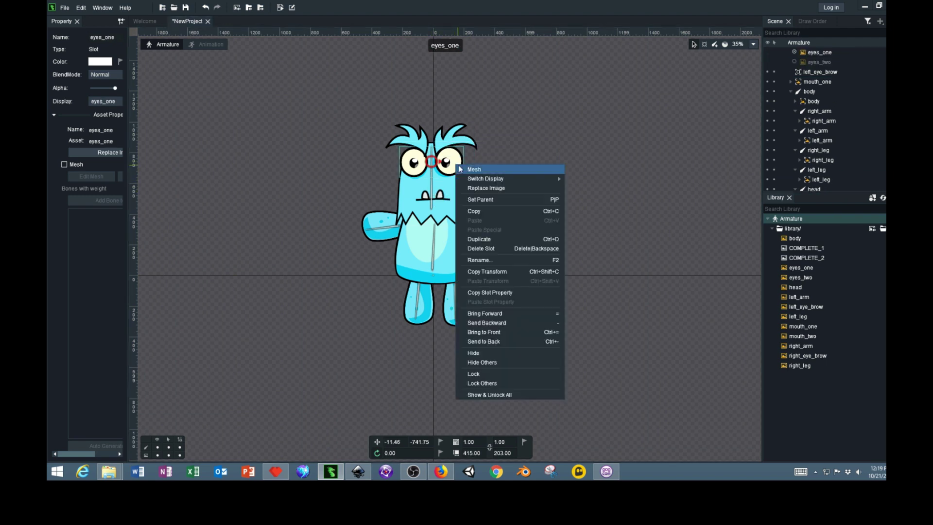
click(481, 200)
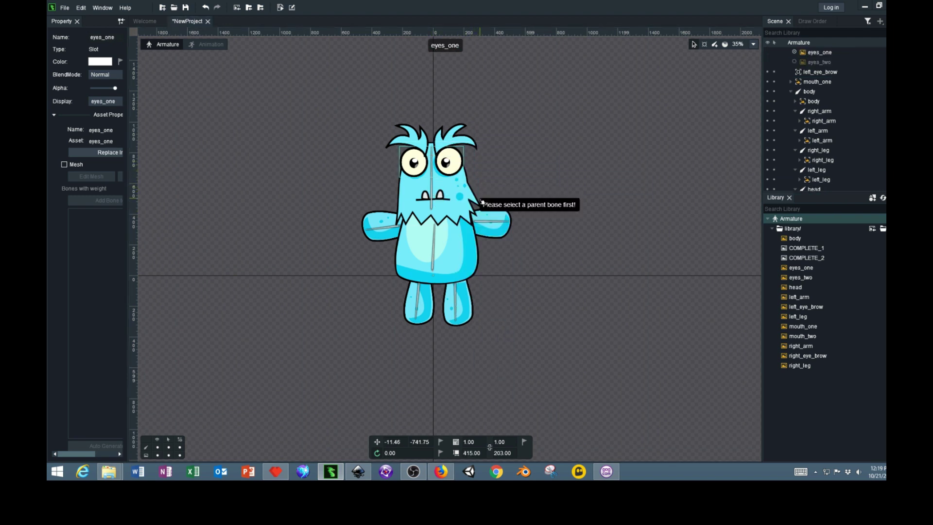
click(434, 198)
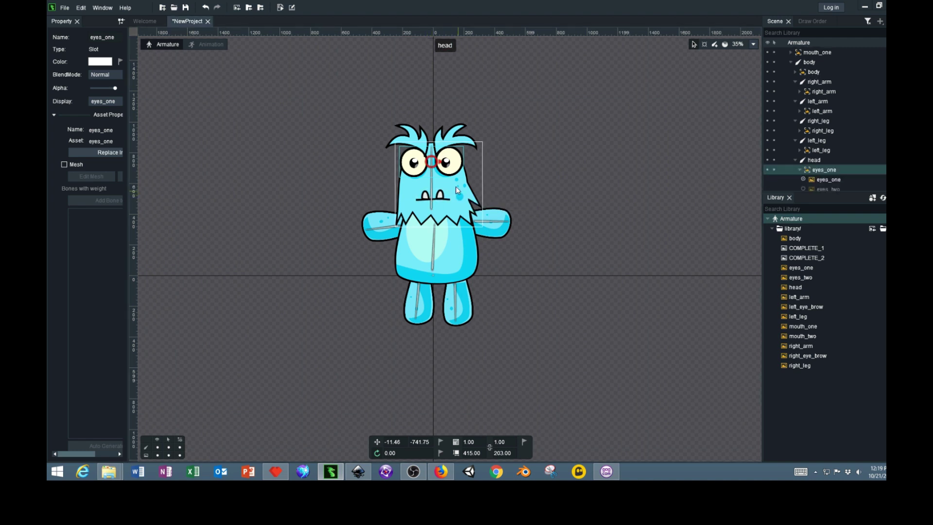
click(442, 200)
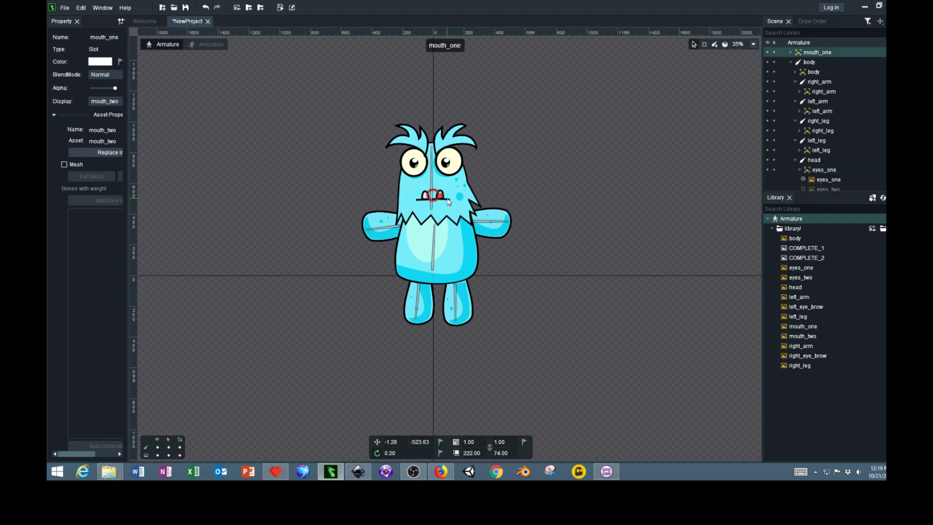
right_click(448, 182)
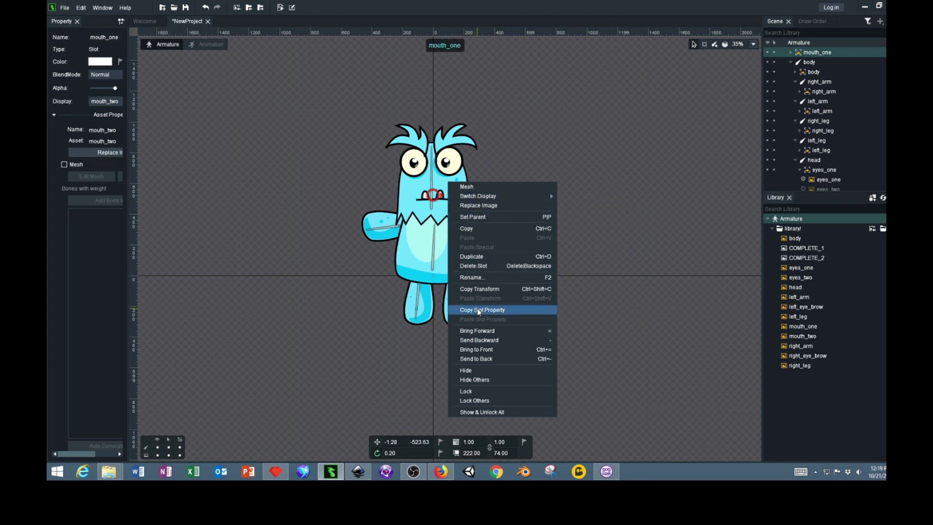
click(480, 216)
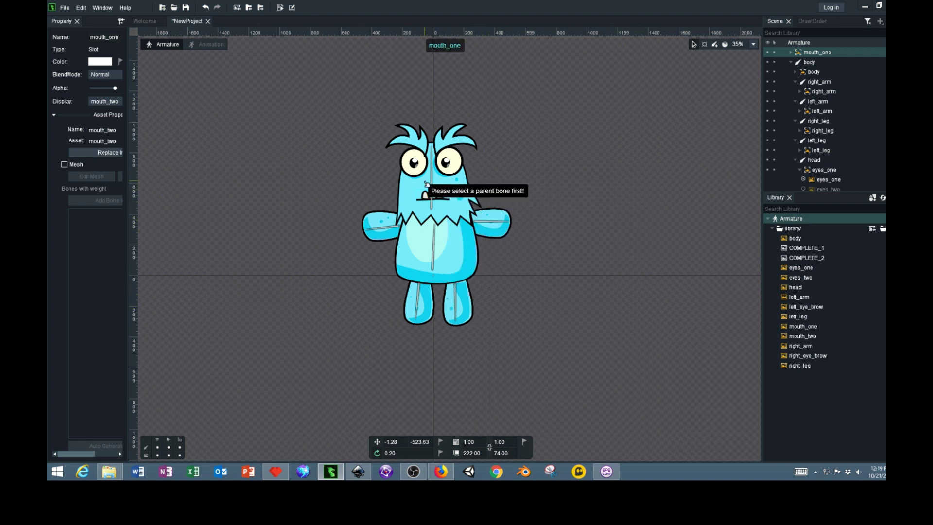
click(432, 187)
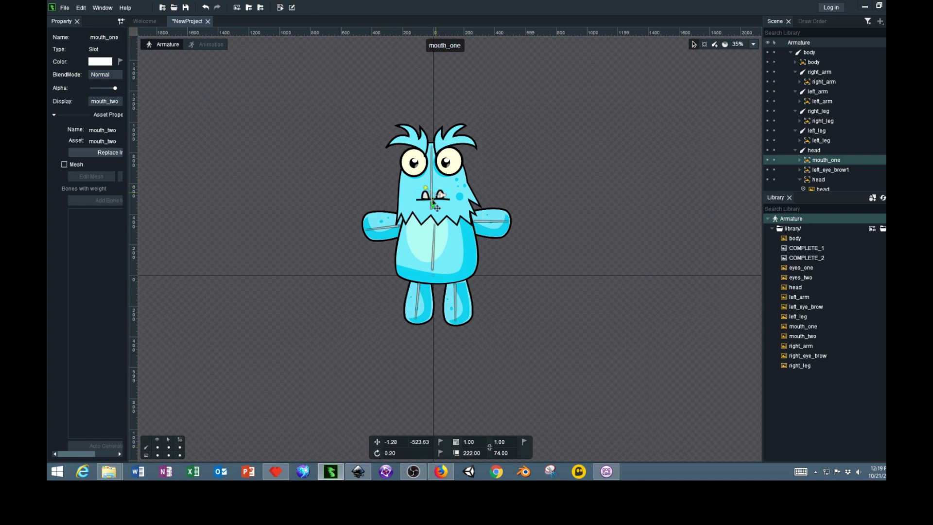
click(432, 192)
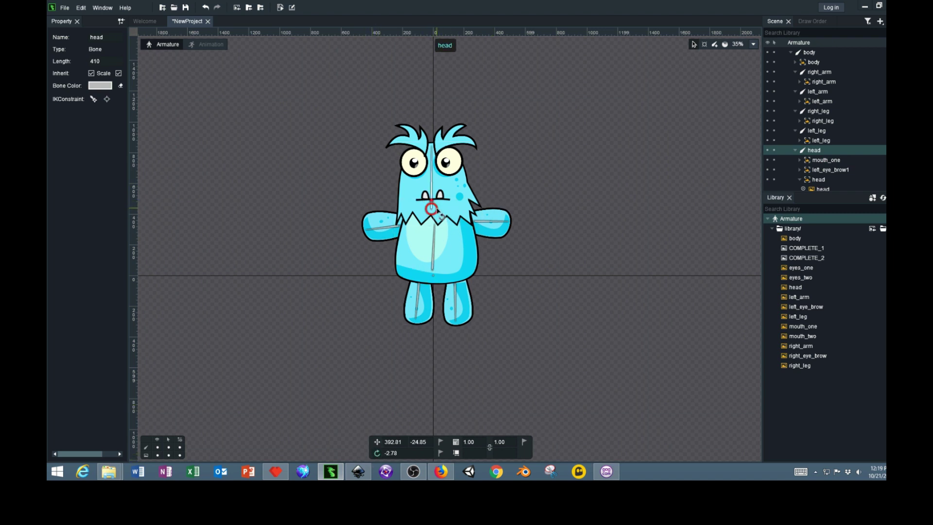
- Tilt the head bone to check the eyebrows, eyes and mouth follow it
mouse_move(441, 215)
mouse_down()
mouse_move(448, 181)
mouse_move(462, 214)
mouse_move(466, 195)
mouse_move(449, 206)
mouse_move(459, 199)
mouse_move(454, 189)
mouse_move(454, 208)
mouse_up()
- Draw right_eye_brow and left_eye_brow1 bones from the head, bound to each eyebrow image
drag(428, 146, 397, 141)
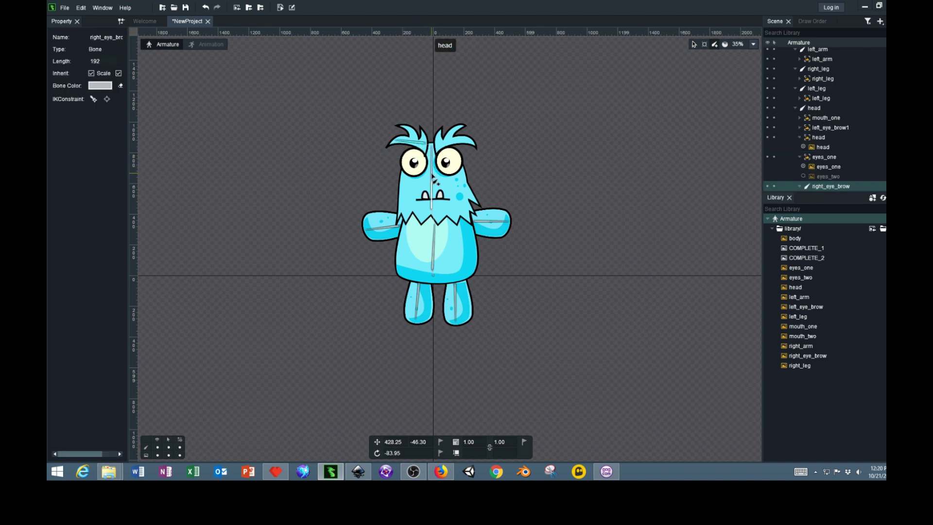
click(434, 180)
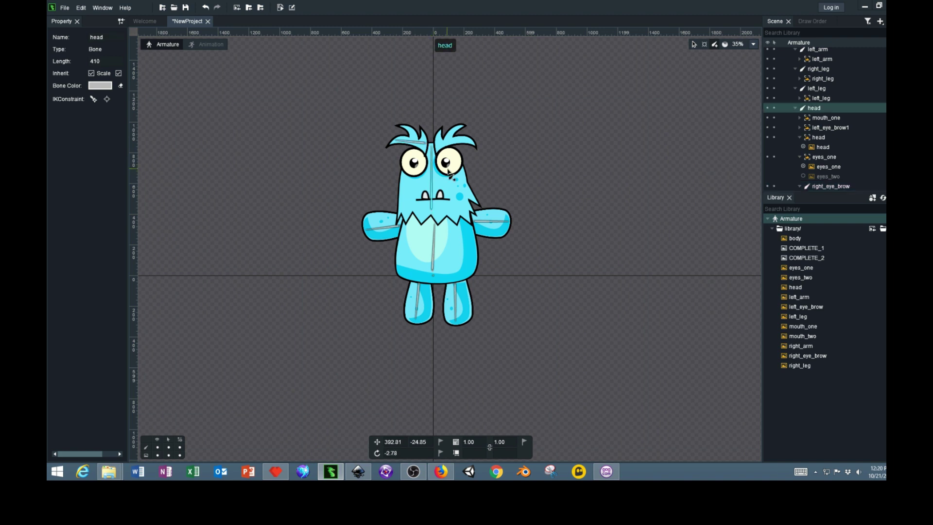
drag(451, 143, 439, 155)
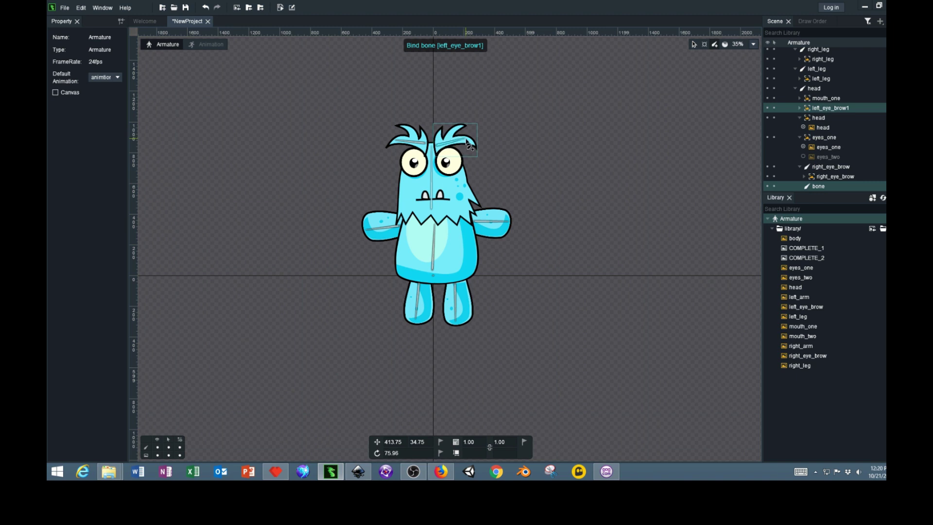
click(464, 144)
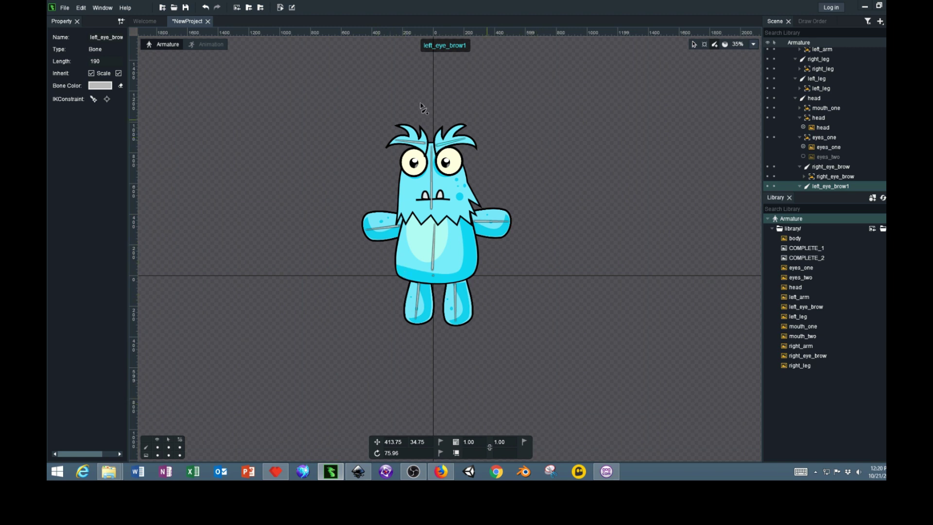
click(208, 44)
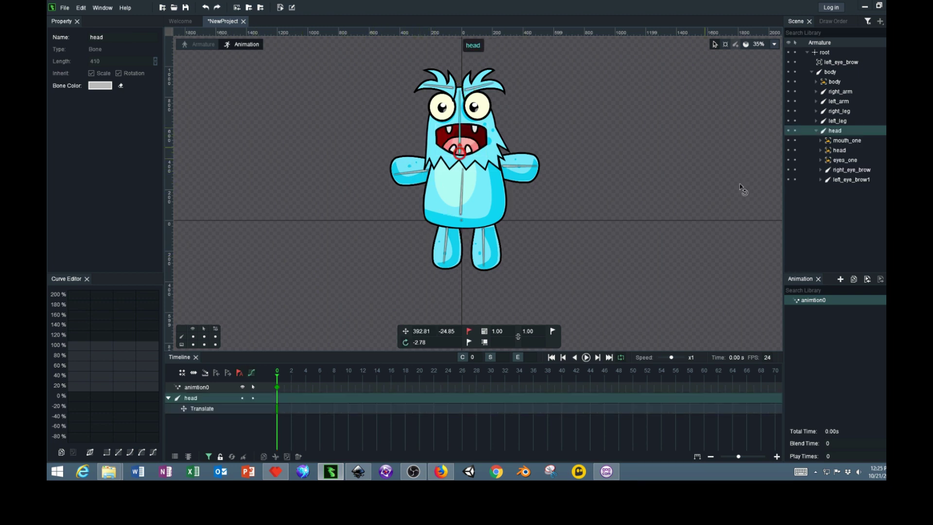
- Rename the animtion0 clip to Default
right_click(820, 300)
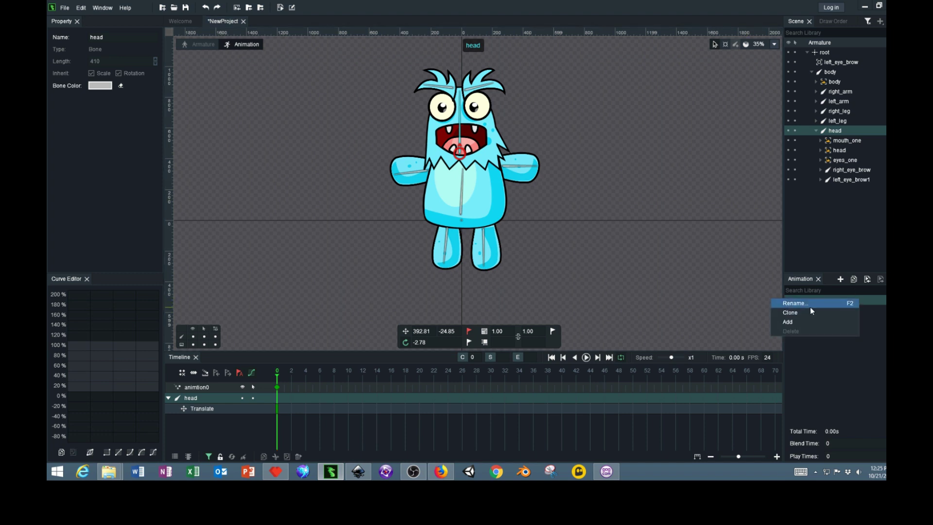
click(810, 305)
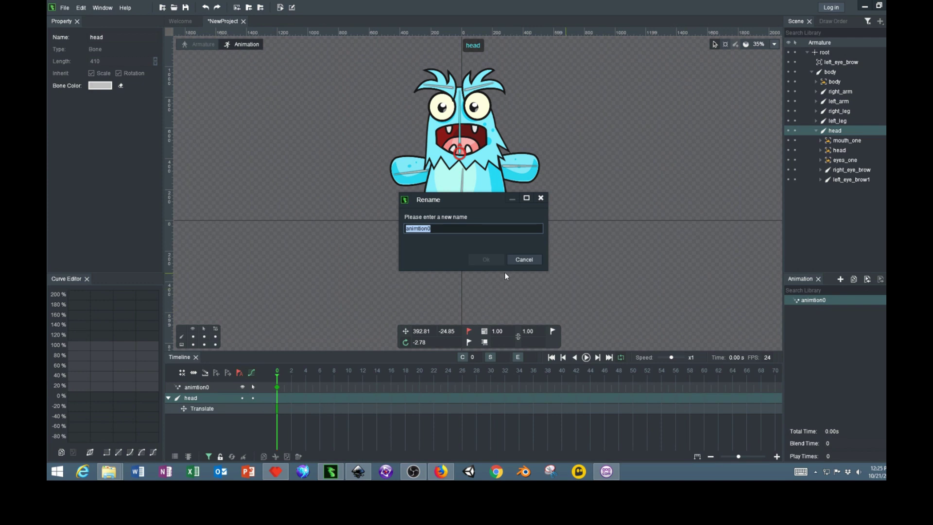
text(Def)
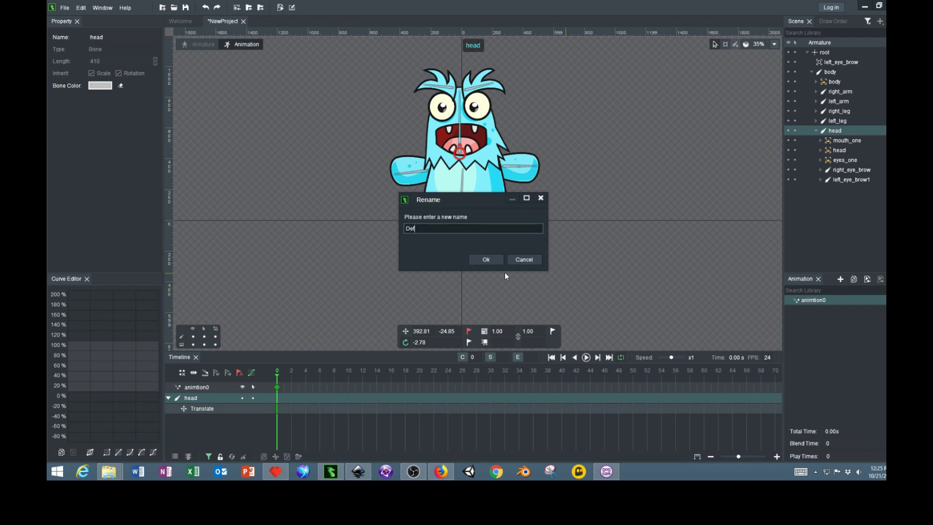
text(ault)
key(Return)
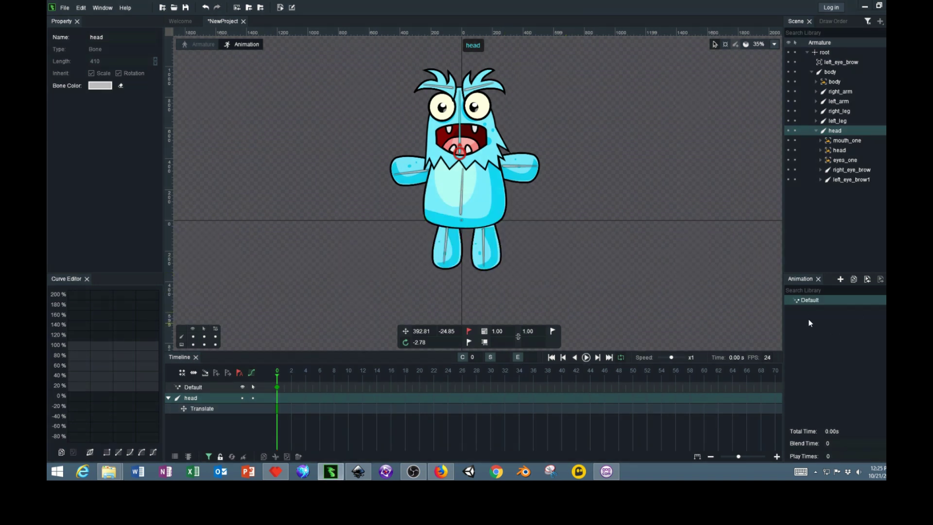
- Add a second clip named 'animation' and select it for editing
right_click(810, 299)
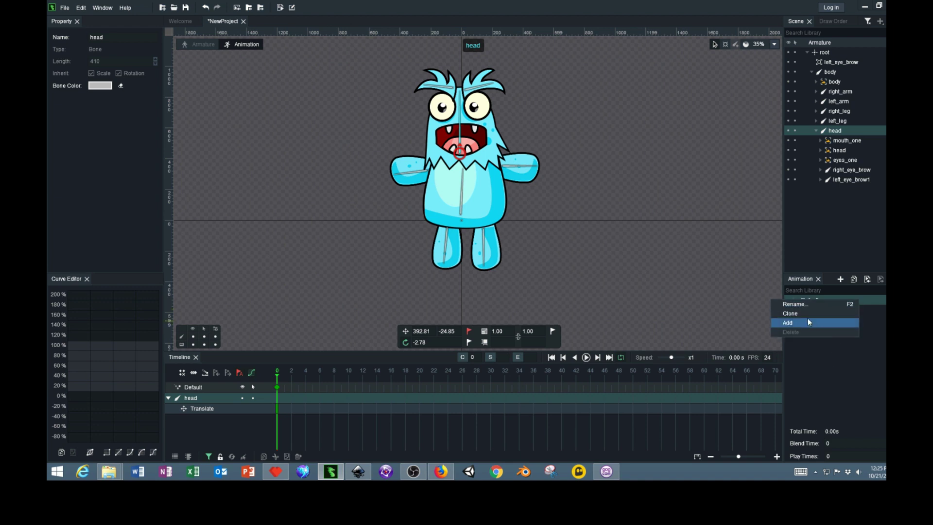
click(809, 322)
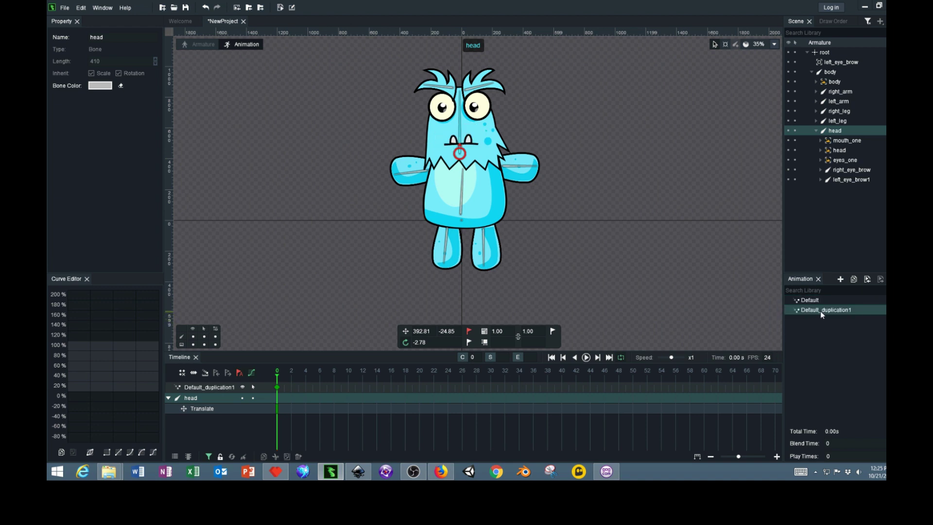
double_click(820, 311)
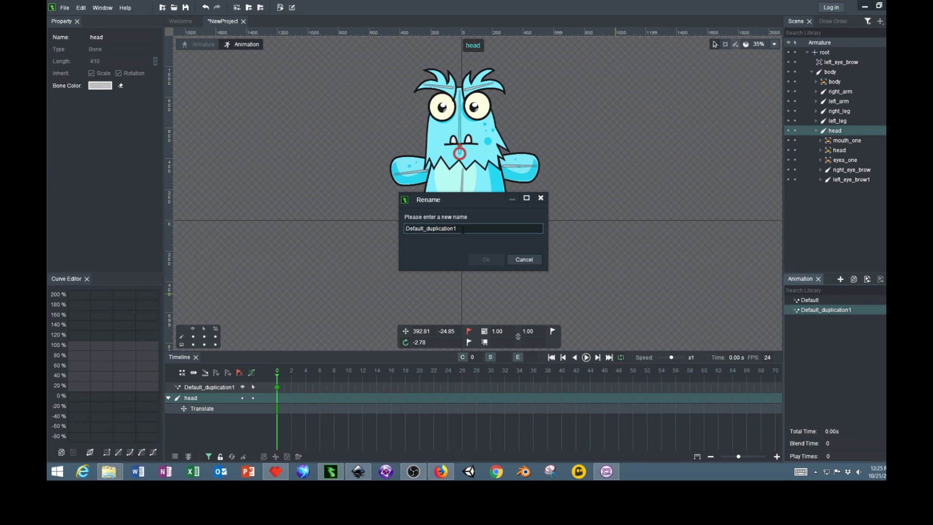
text(a)
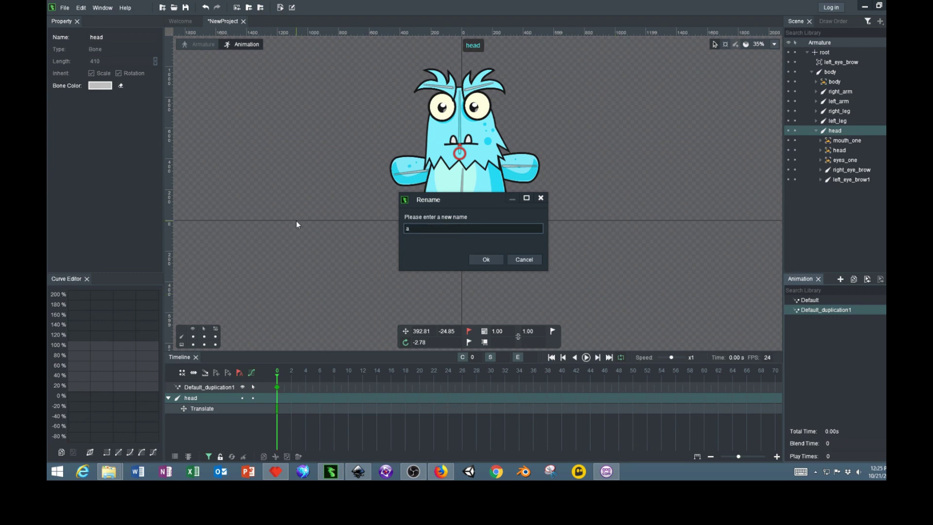
text(nimation)
key(Return)
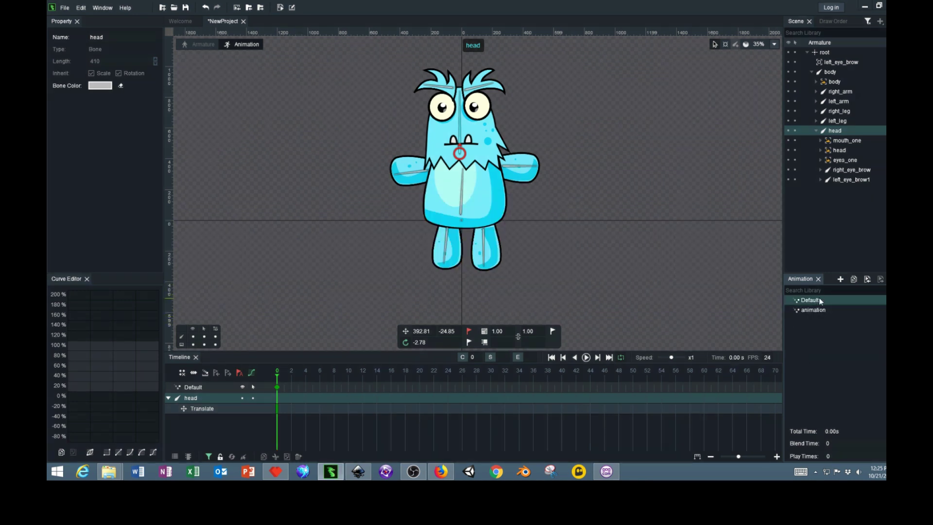
click(811, 310)
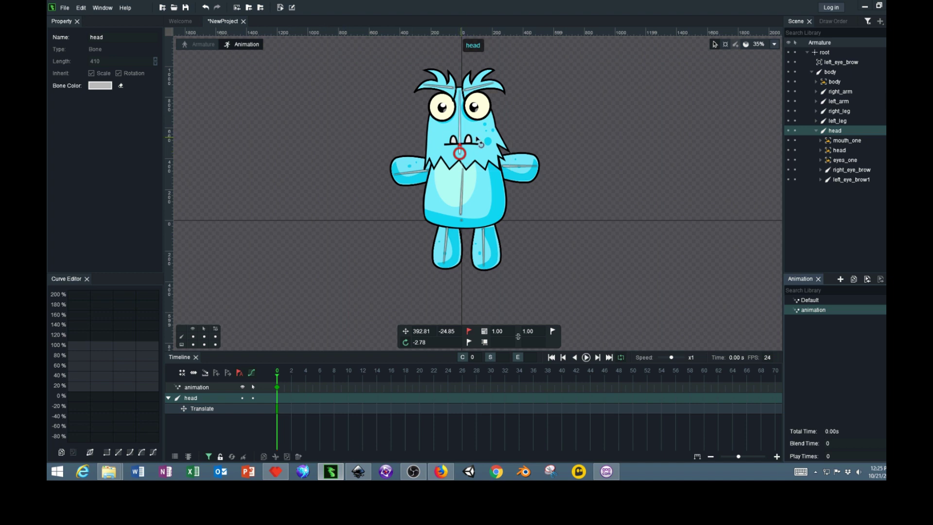
- Key the head bone's rotation at frame 0 with a slight tilt
click(464, 127)
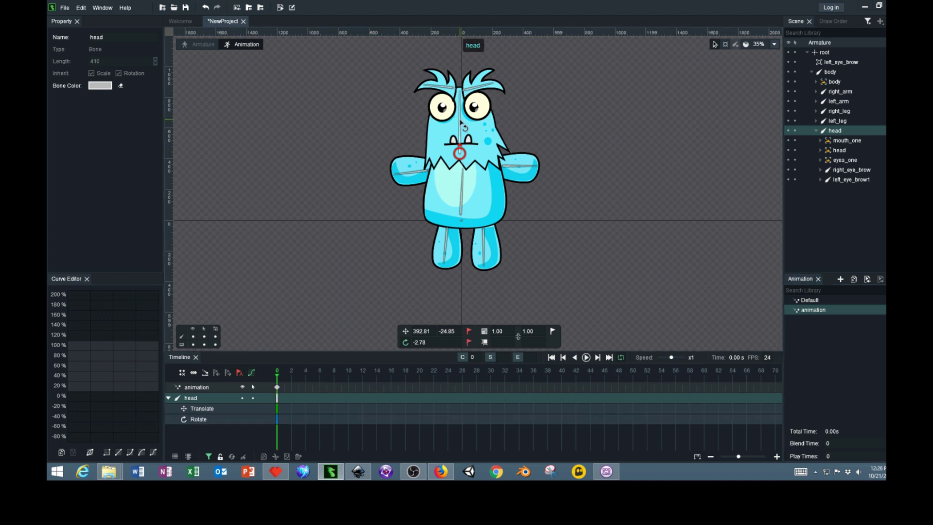
click(468, 160)
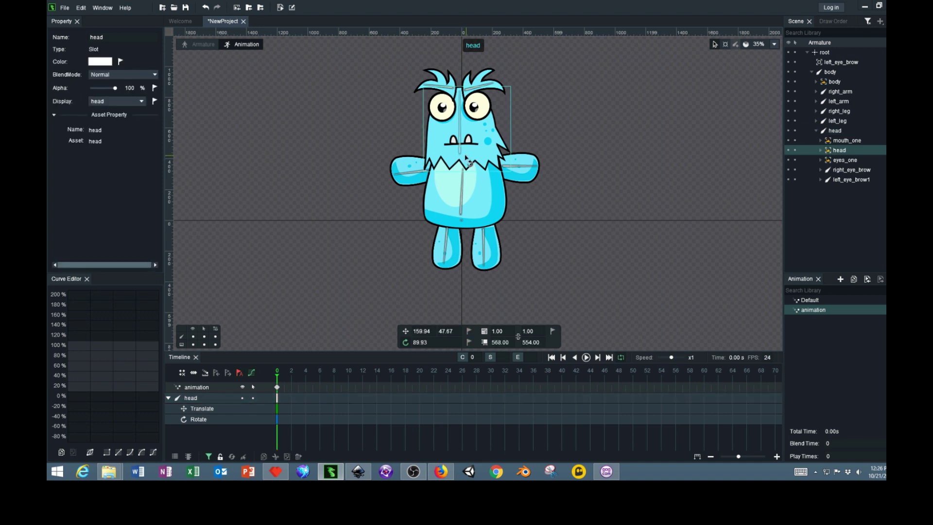
click(466, 157)
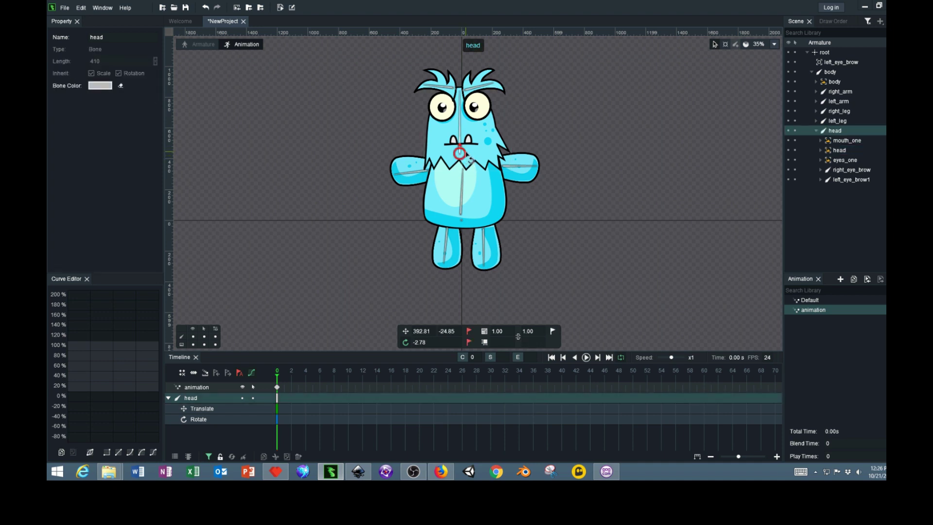
drag(467, 156, 468, 159)
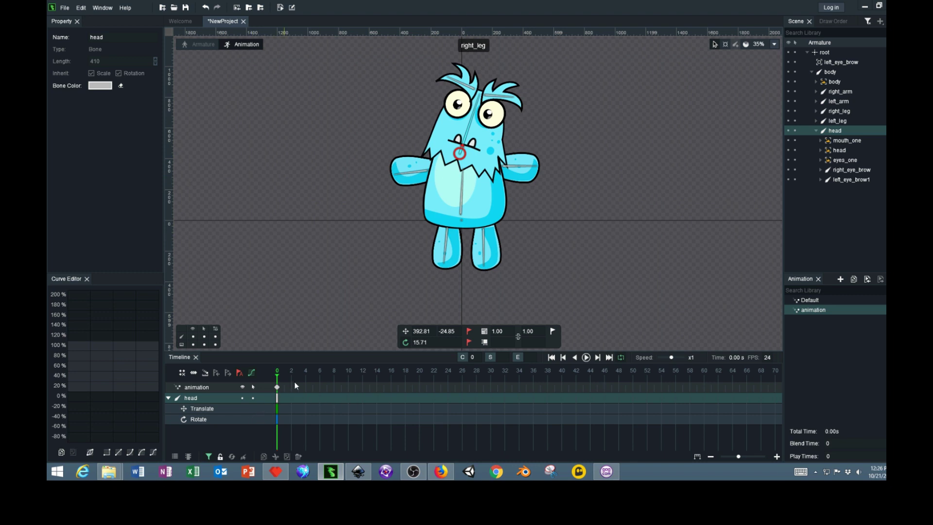
- Rotate the head to -23.78 at frame 12 and scrub through the nod
click(354, 378)
click(365, 375)
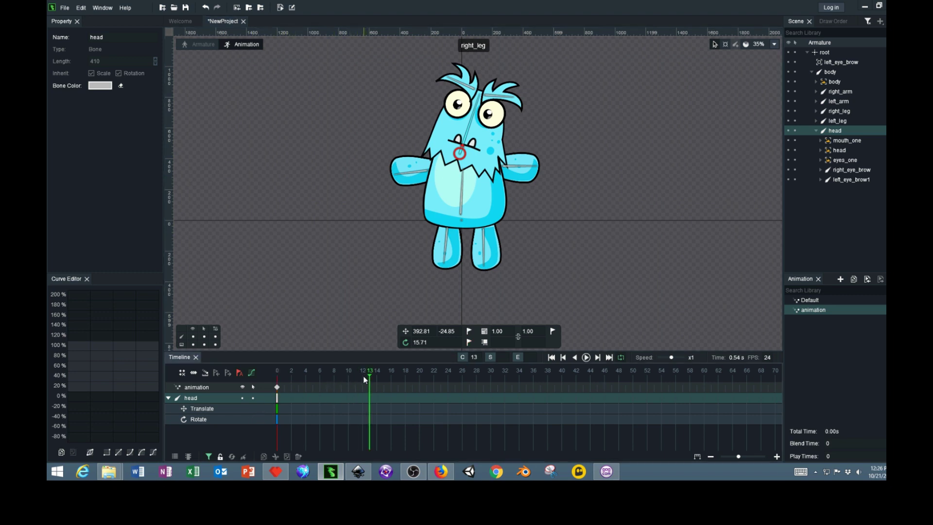
click(362, 376)
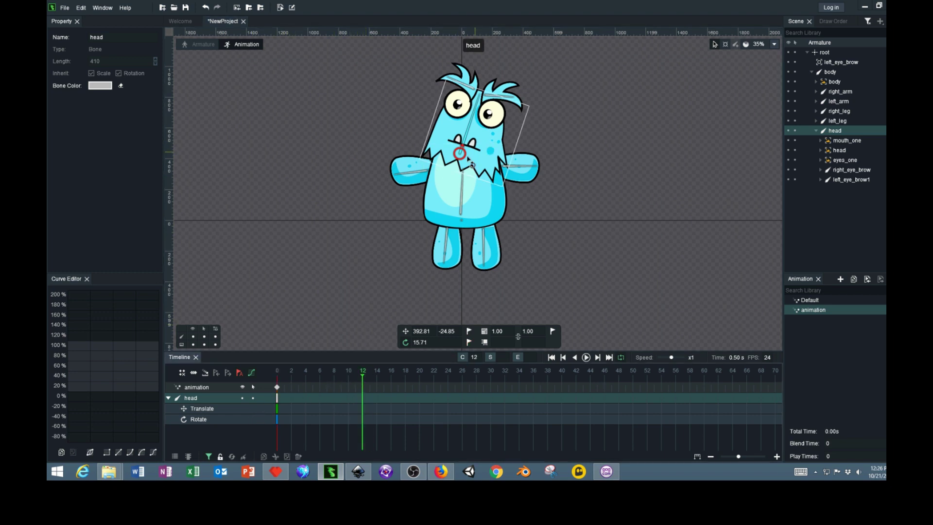
drag(470, 160, 464, 155)
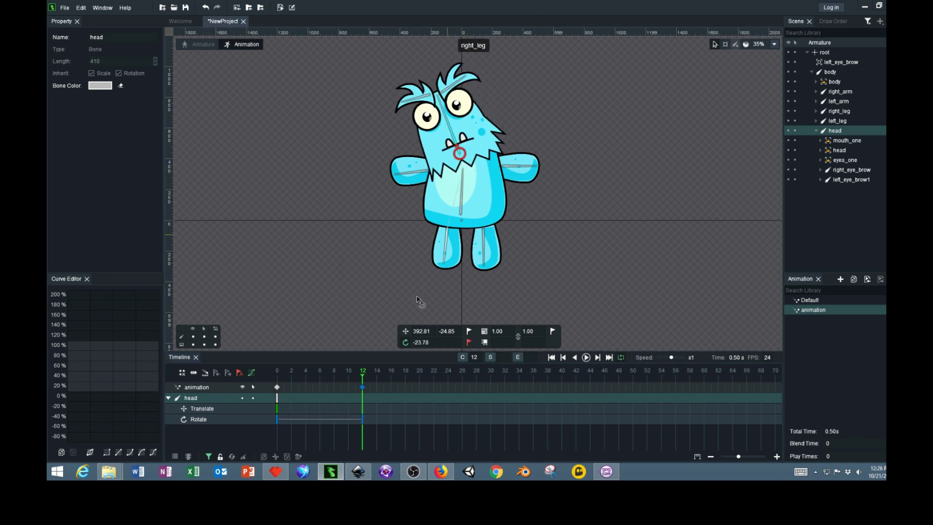
mouse_move(363, 379)
mouse_down()
mouse_move(272, 381)
mouse_move(392, 378)
mouse_move(222, 388)
mouse_move(380, 383)
mouse_up()
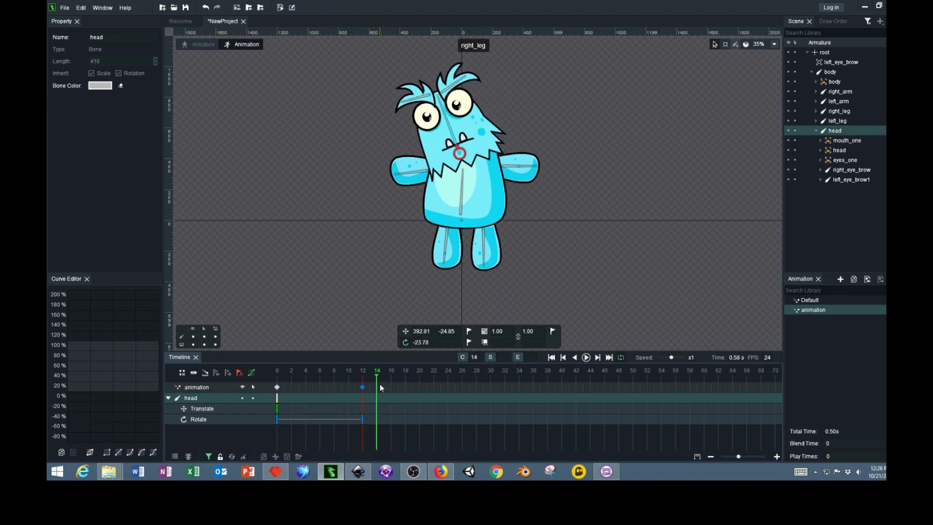
drag(380, 385, 308, 395)
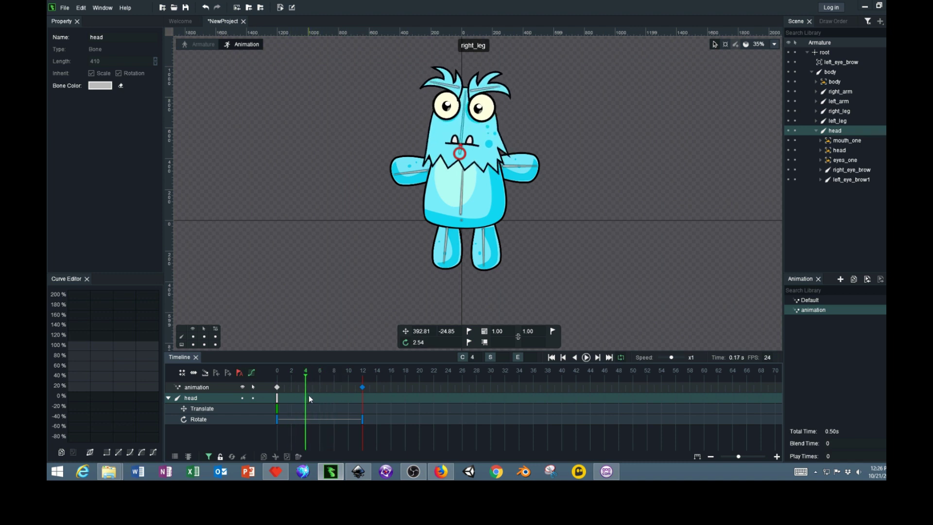
click(484, 114)
- Key the eyes to eyes_two at frame 4 and back to eyes_one at frame 8
right_click(484, 115)
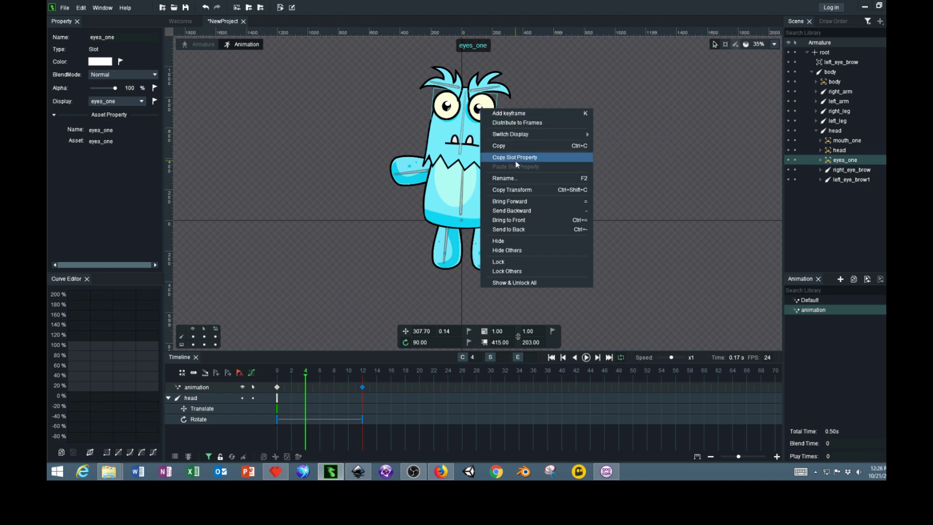
mouse_move(533, 139)
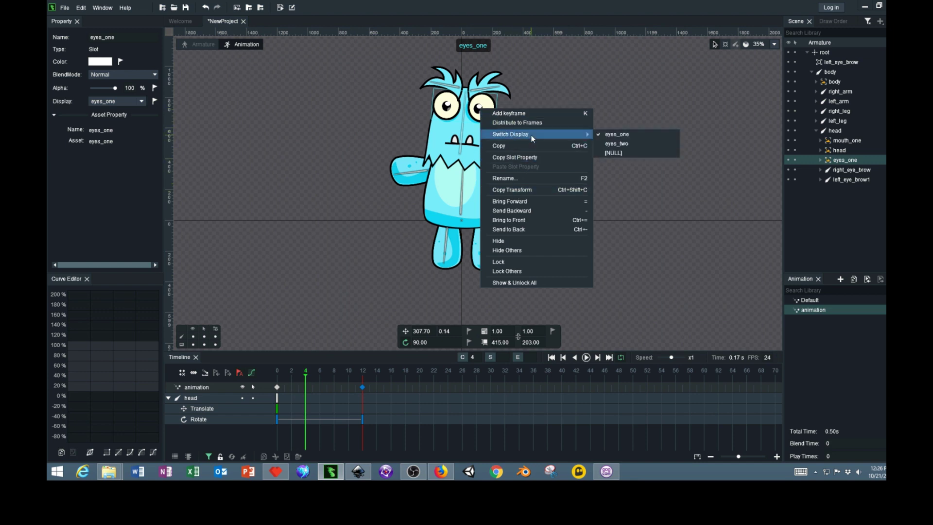
click(621, 142)
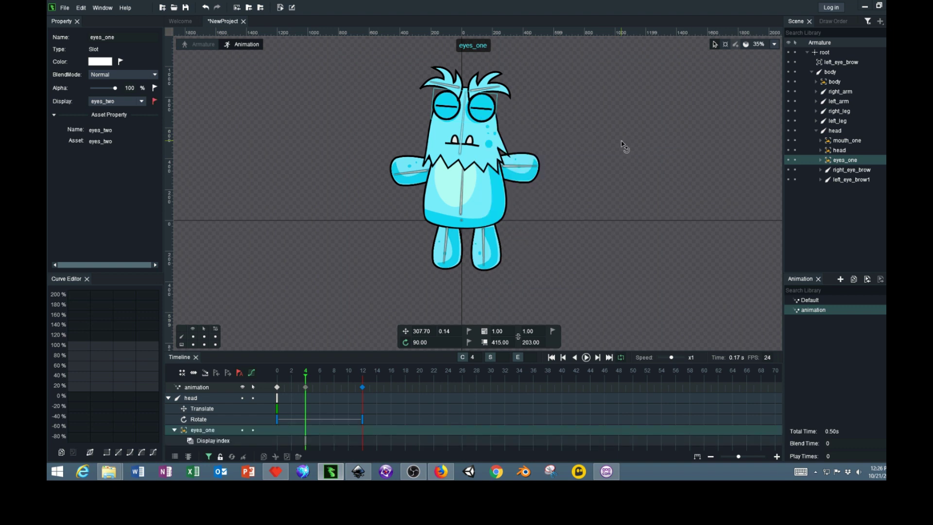
click(313, 375)
drag(318, 377, 333, 377)
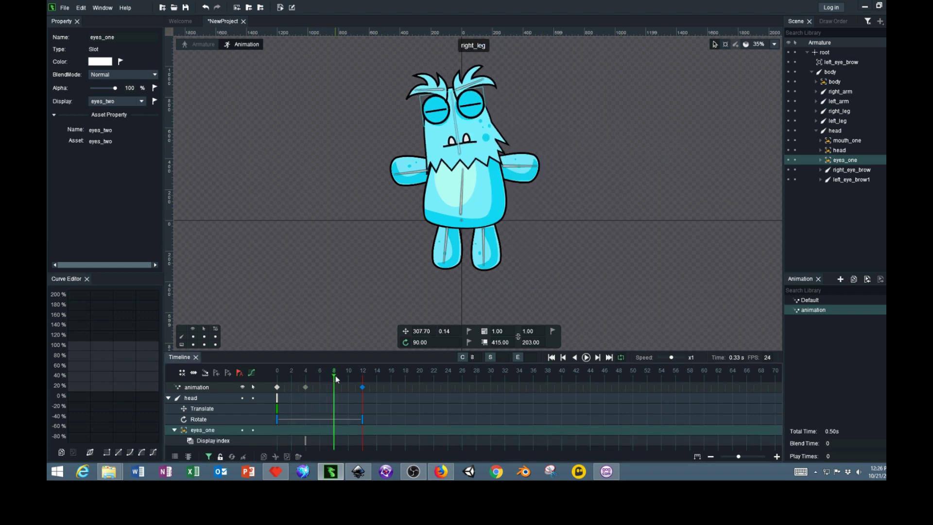
right_click(476, 115)
mouse_move(536, 138)
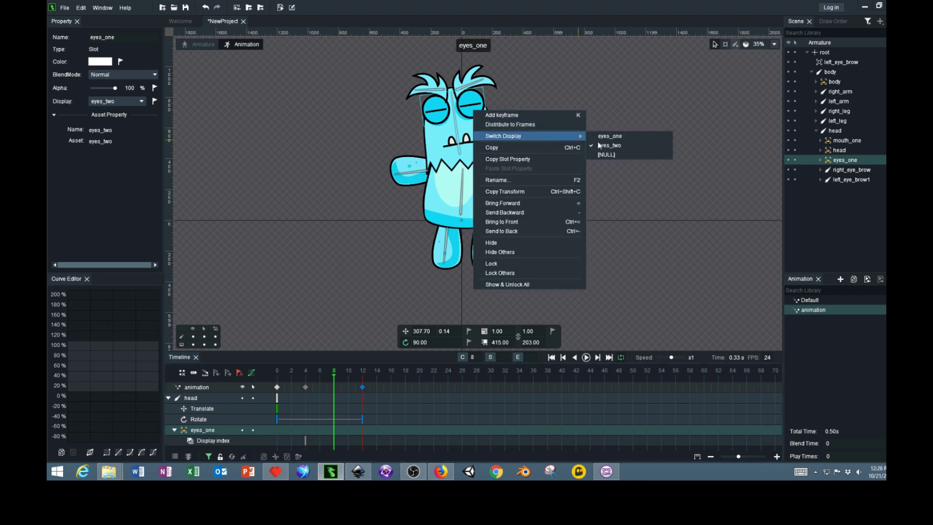
click(610, 136)
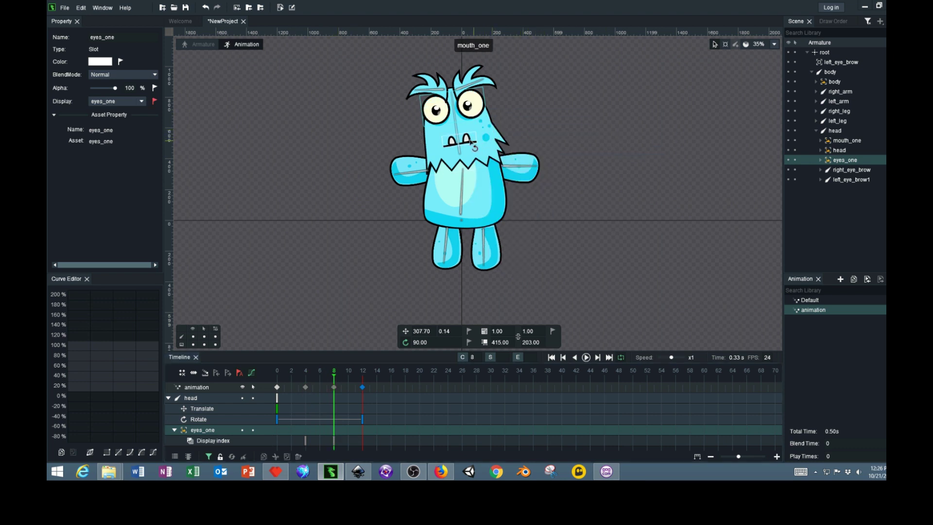
- Switch the mouth display to mouth_one at frame 8, then scrub back to frame 0
click(470, 140)
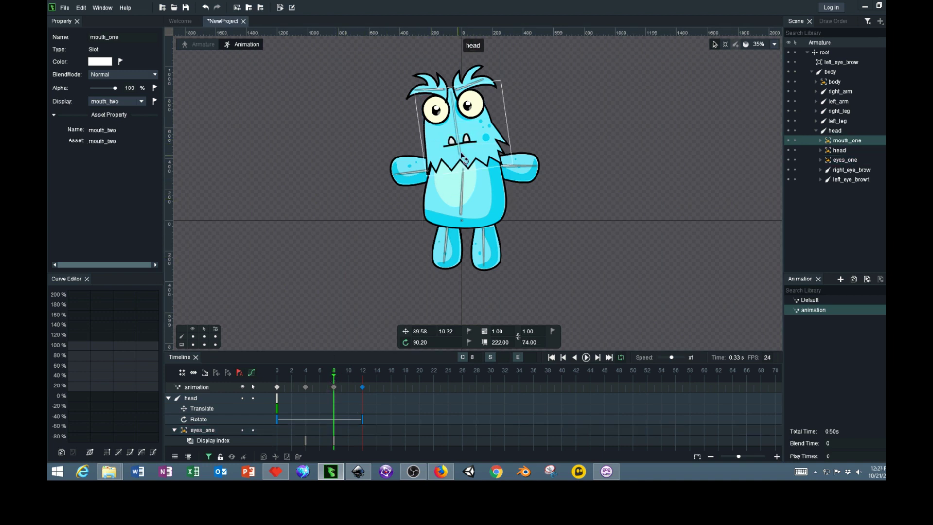
right_click(470, 140)
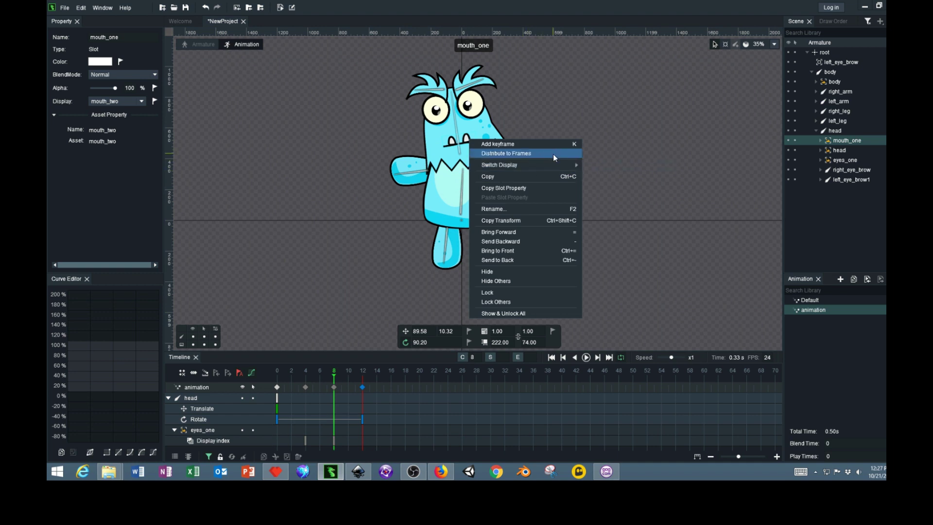
mouse_move(552, 165)
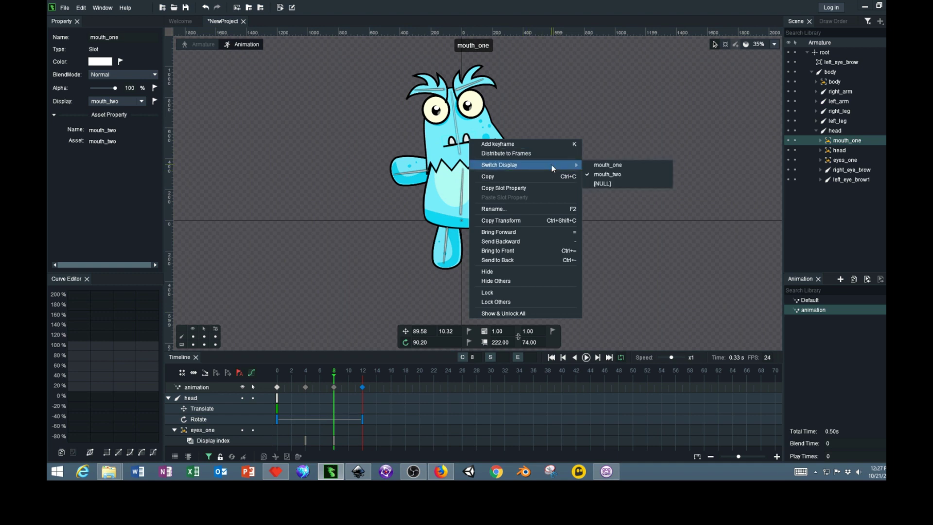
click(630, 168)
click(344, 376)
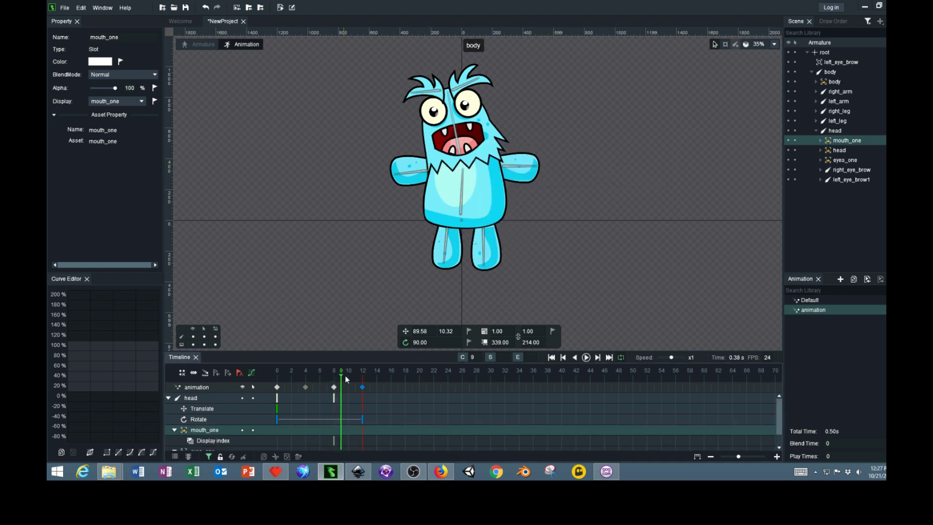
drag(346, 375, 233, 390)
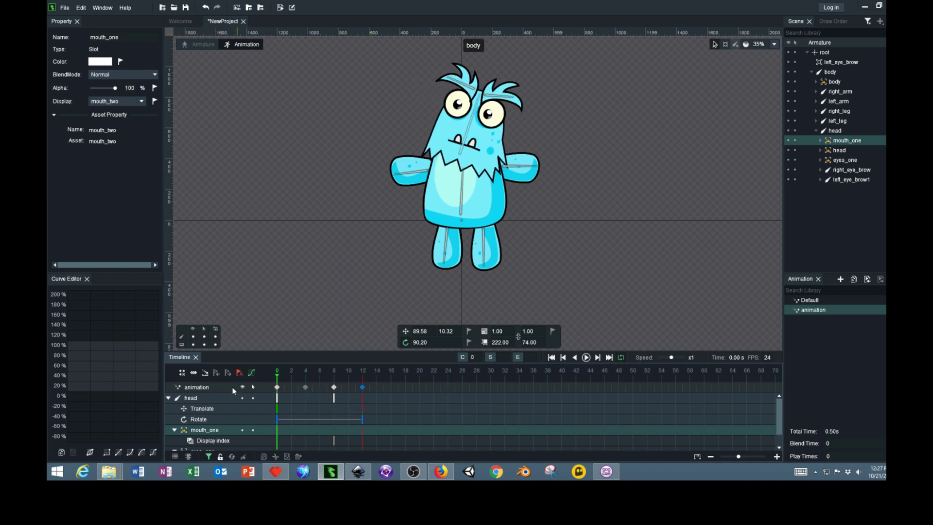
- Move the nod end key to frame 21, mouth key to 16, blink keys to 6 and 10
click(586, 358)
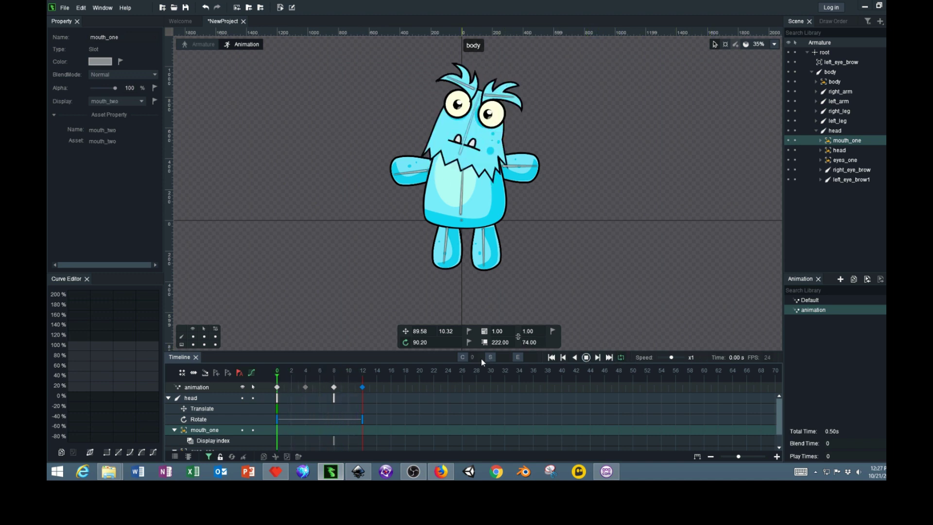
click(586, 357)
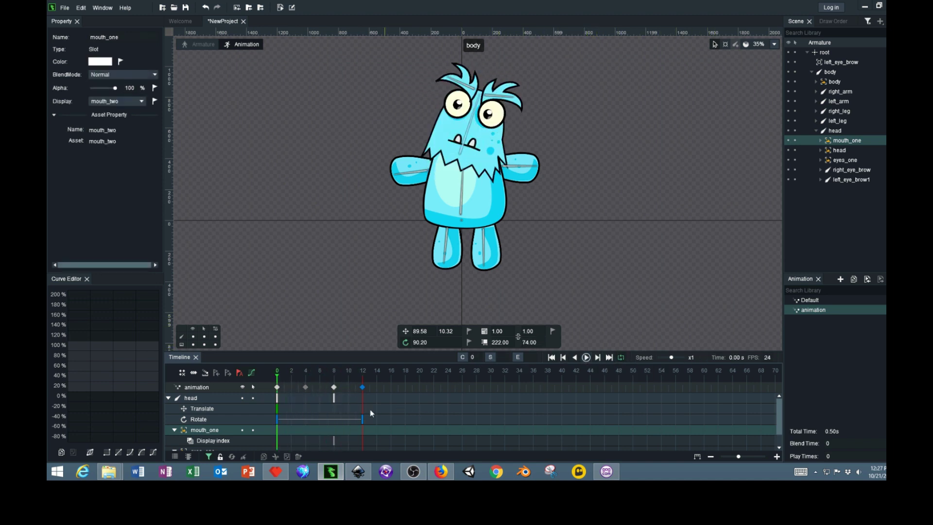
drag(361, 417, 435, 424)
drag(333, 440, 390, 443)
drag(332, 387, 351, 387)
drag(305, 387, 320, 387)
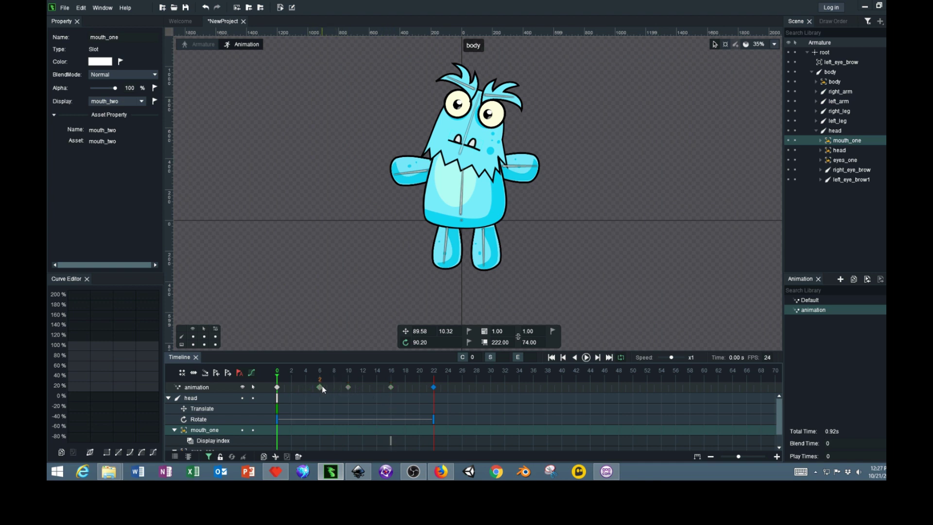
click(586, 358)
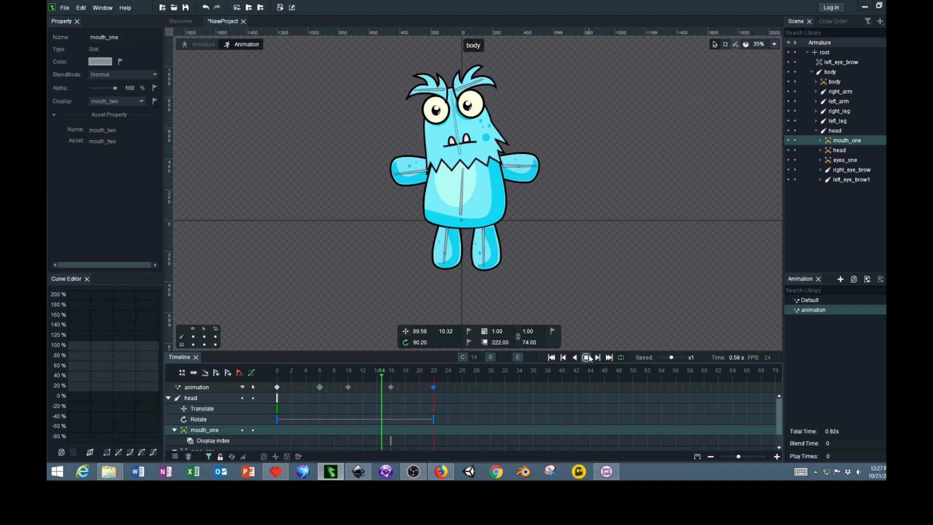
click(587, 358)
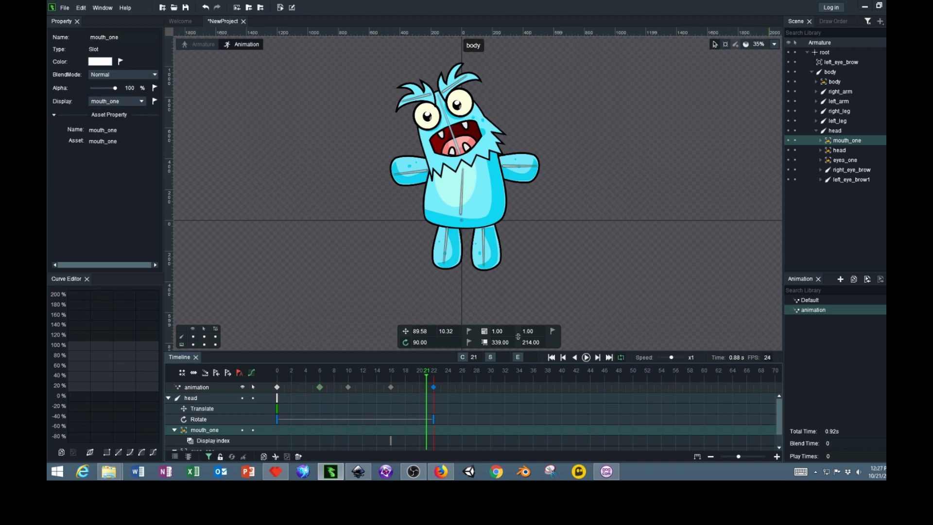
- Set the frame rate to 12 fps, preview the clip, then view the Default animation
click(765, 358)
double_click(766, 357)
text(12)
click(586, 357)
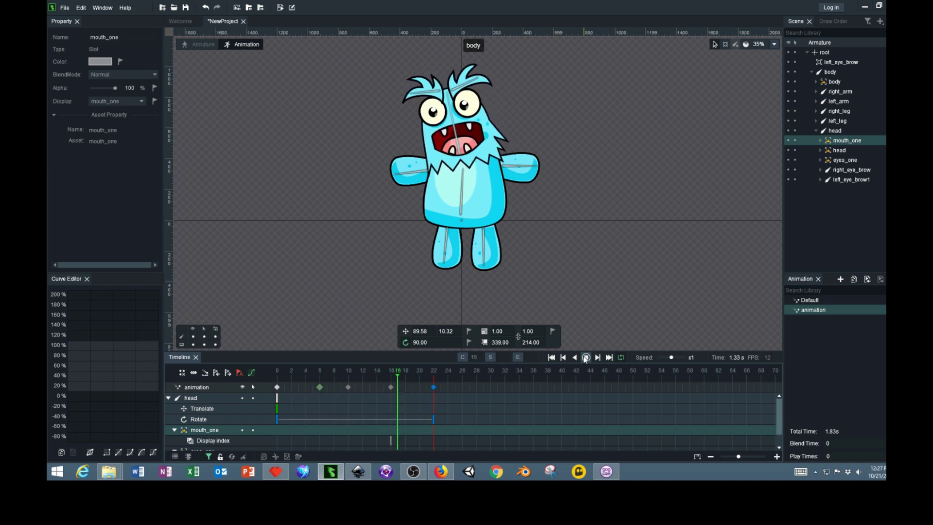
click(586, 359)
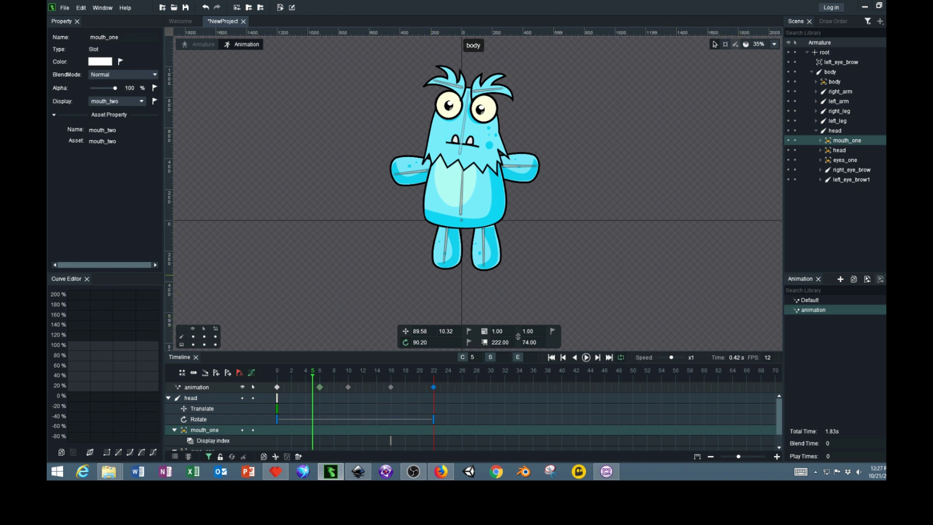
click(807, 300)
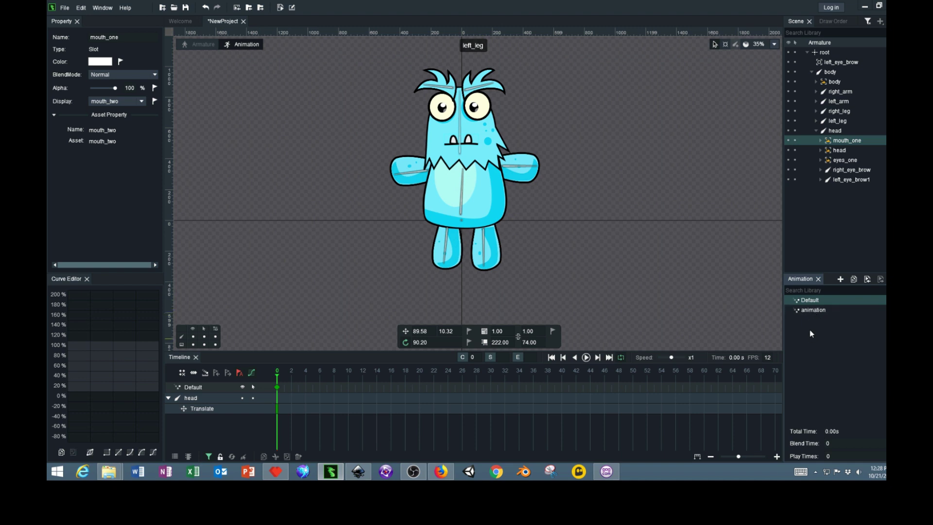
click(820, 312)
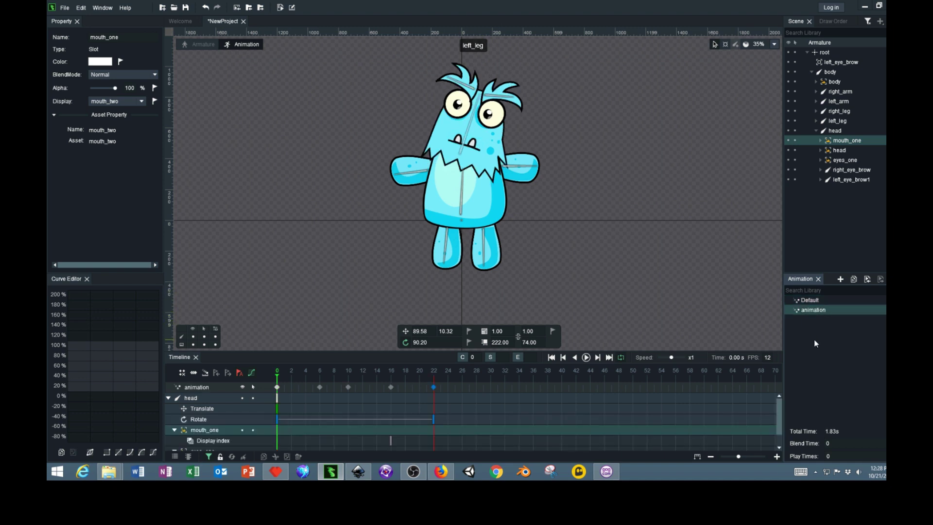
- Check the Default animation's options without changing anything, then reselect the 'animation' clip
click(806, 301)
right_click(807, 302)
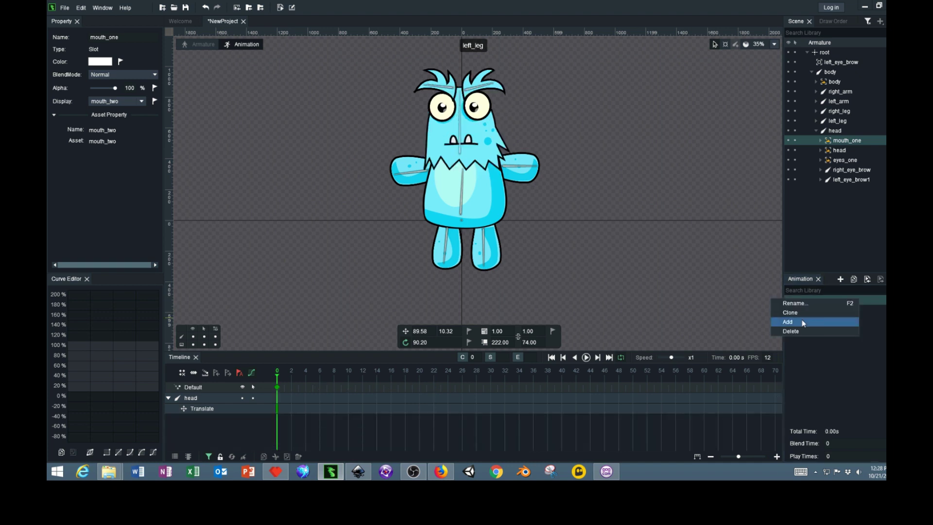
click(856, 380)
right_click(810, 303)
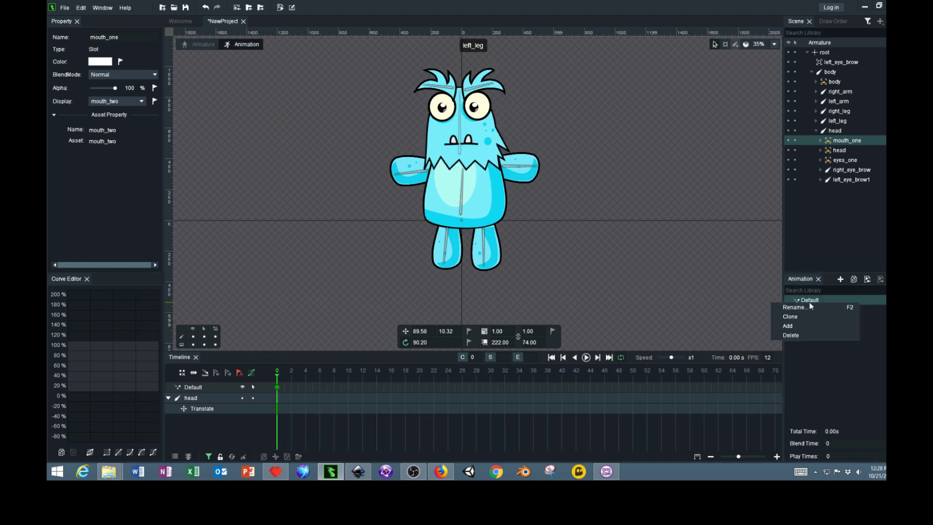
click(820, 378)
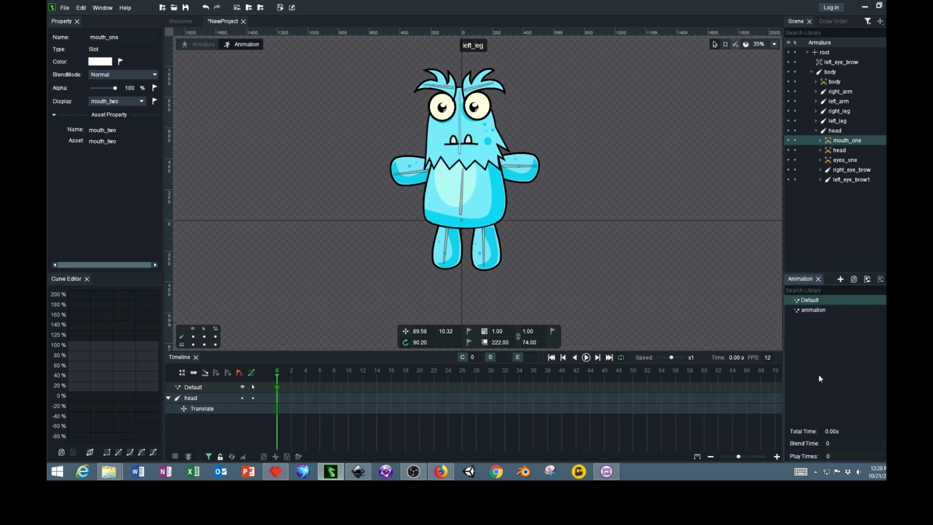
click(810, 311)
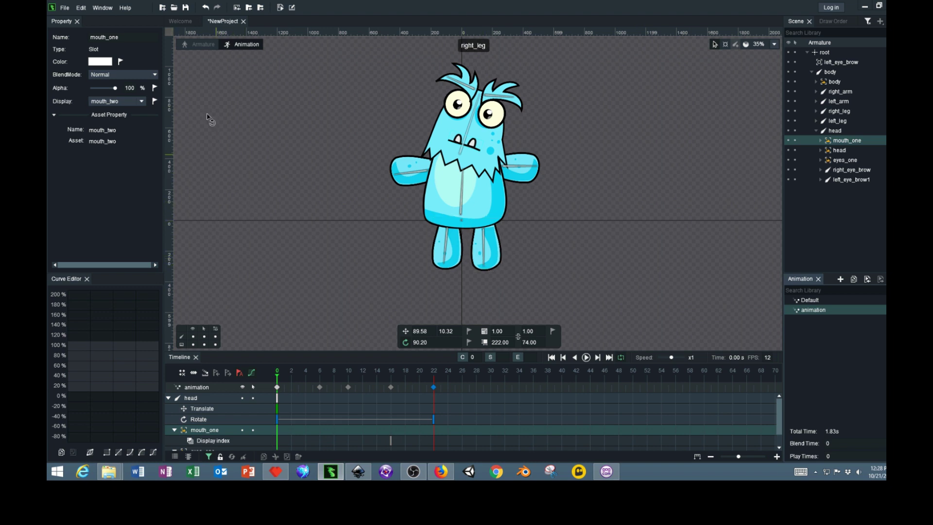
- Switch to Armature mode to show the monster in its rest pose
click(205, 45)
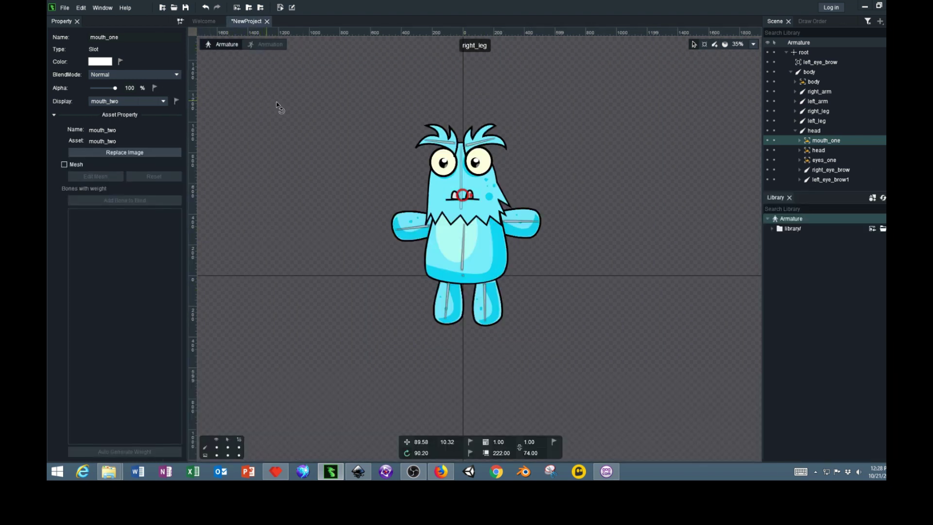